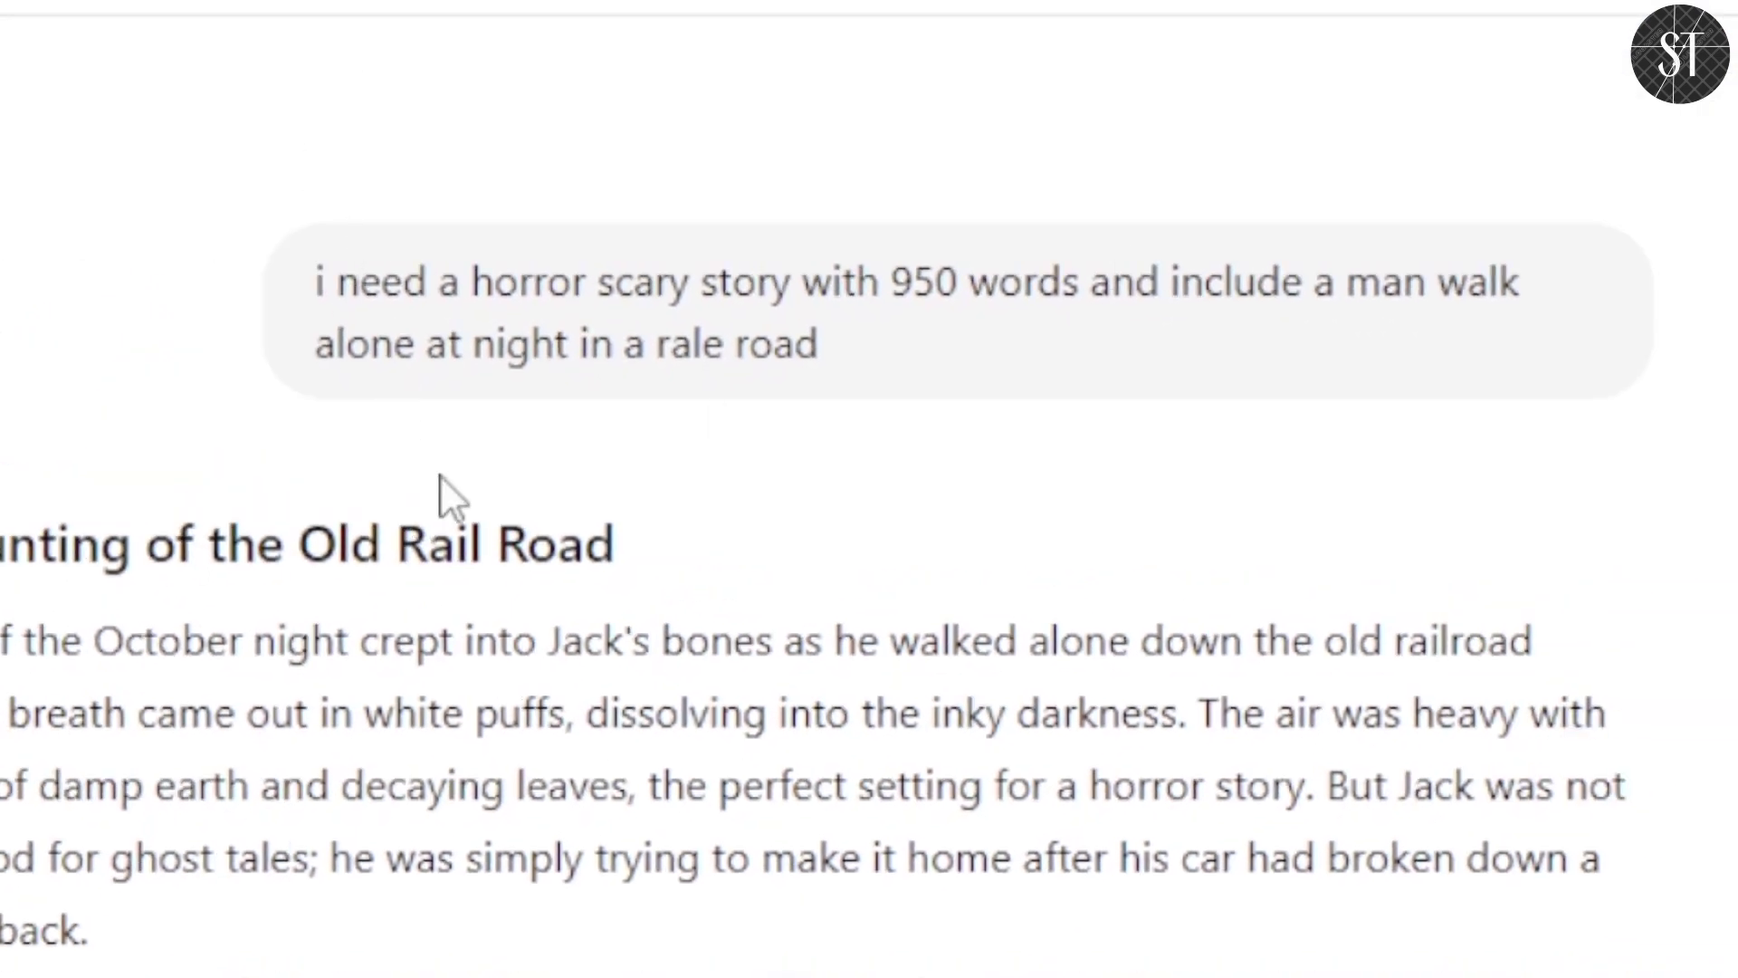
Review the generated railroad horror story, the prompt requesting sub headings for each paragraph, and the resulting list of sub headings
scroll(168, 765, "down", 20)
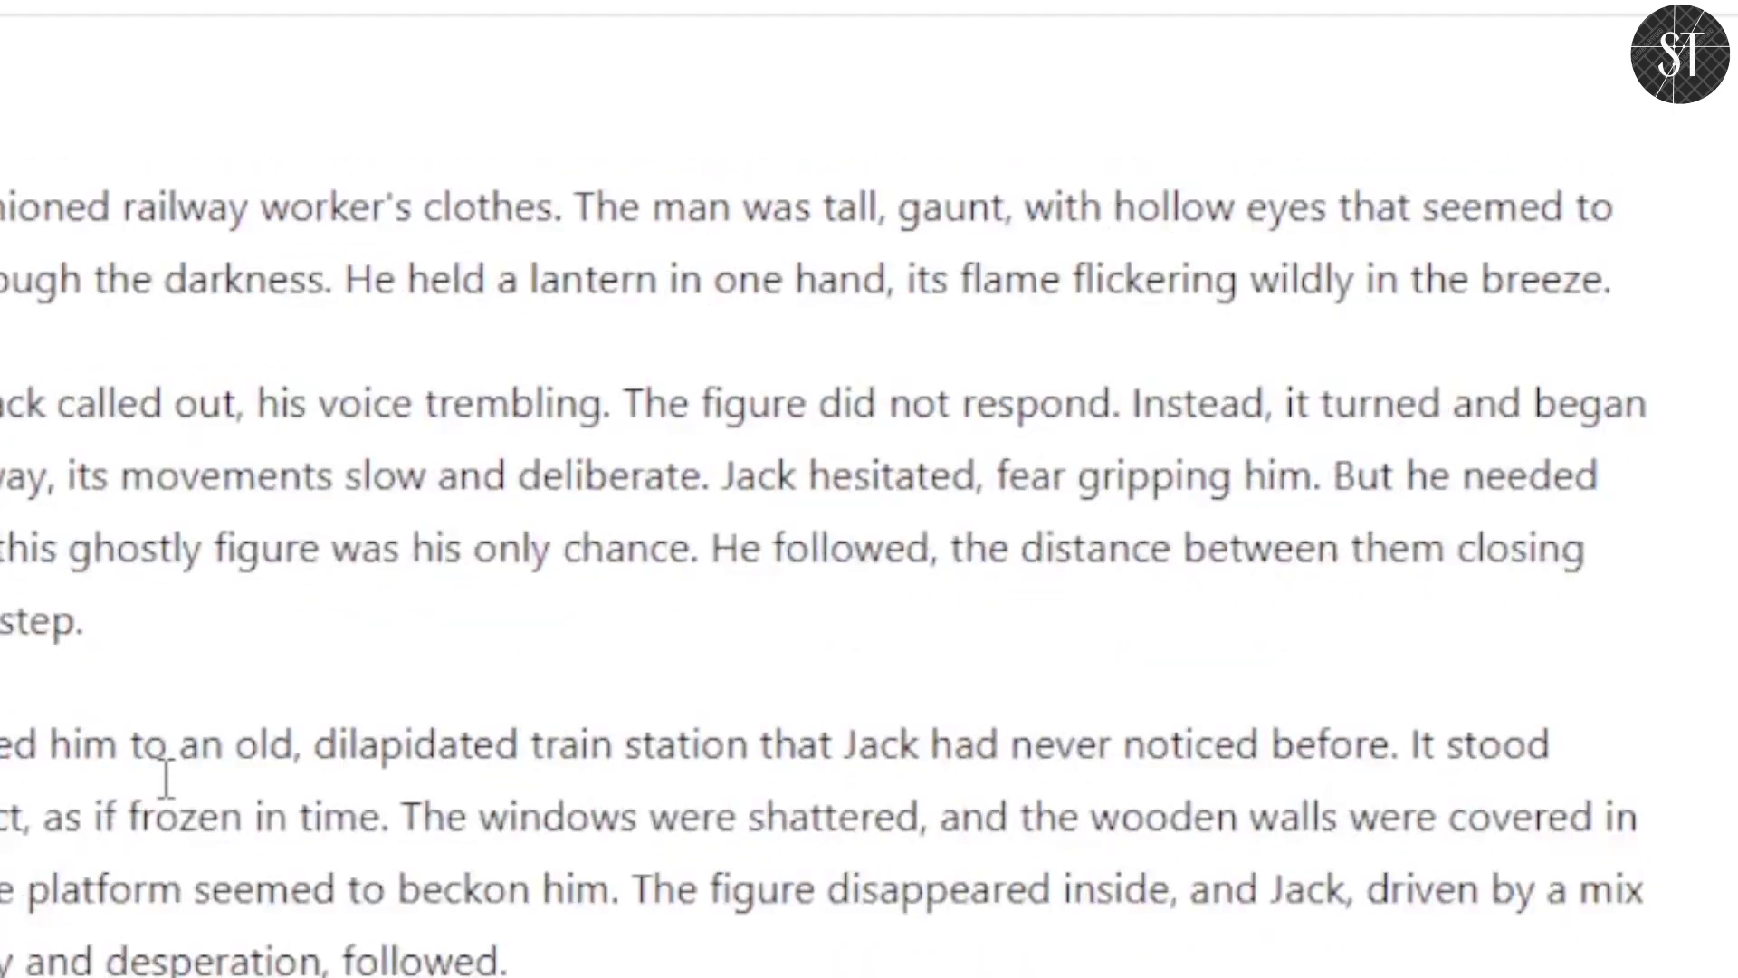
scroll(167, 777, "down", 15)
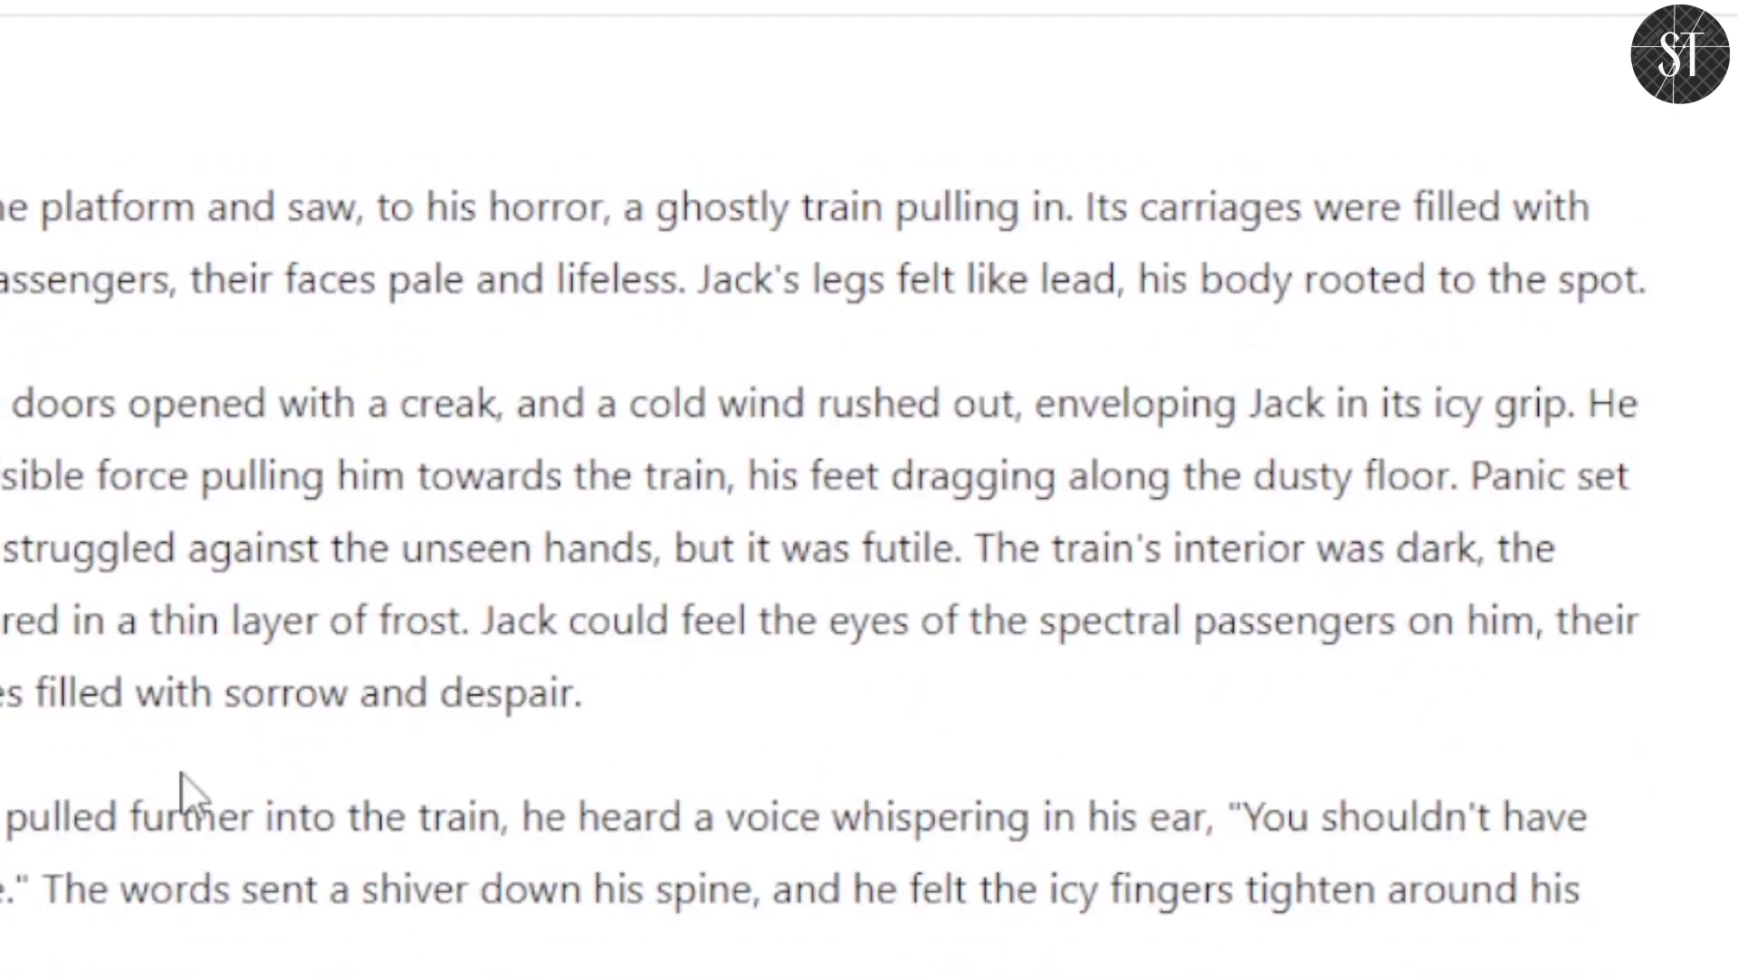
scroll(181, 771, "down", 15)
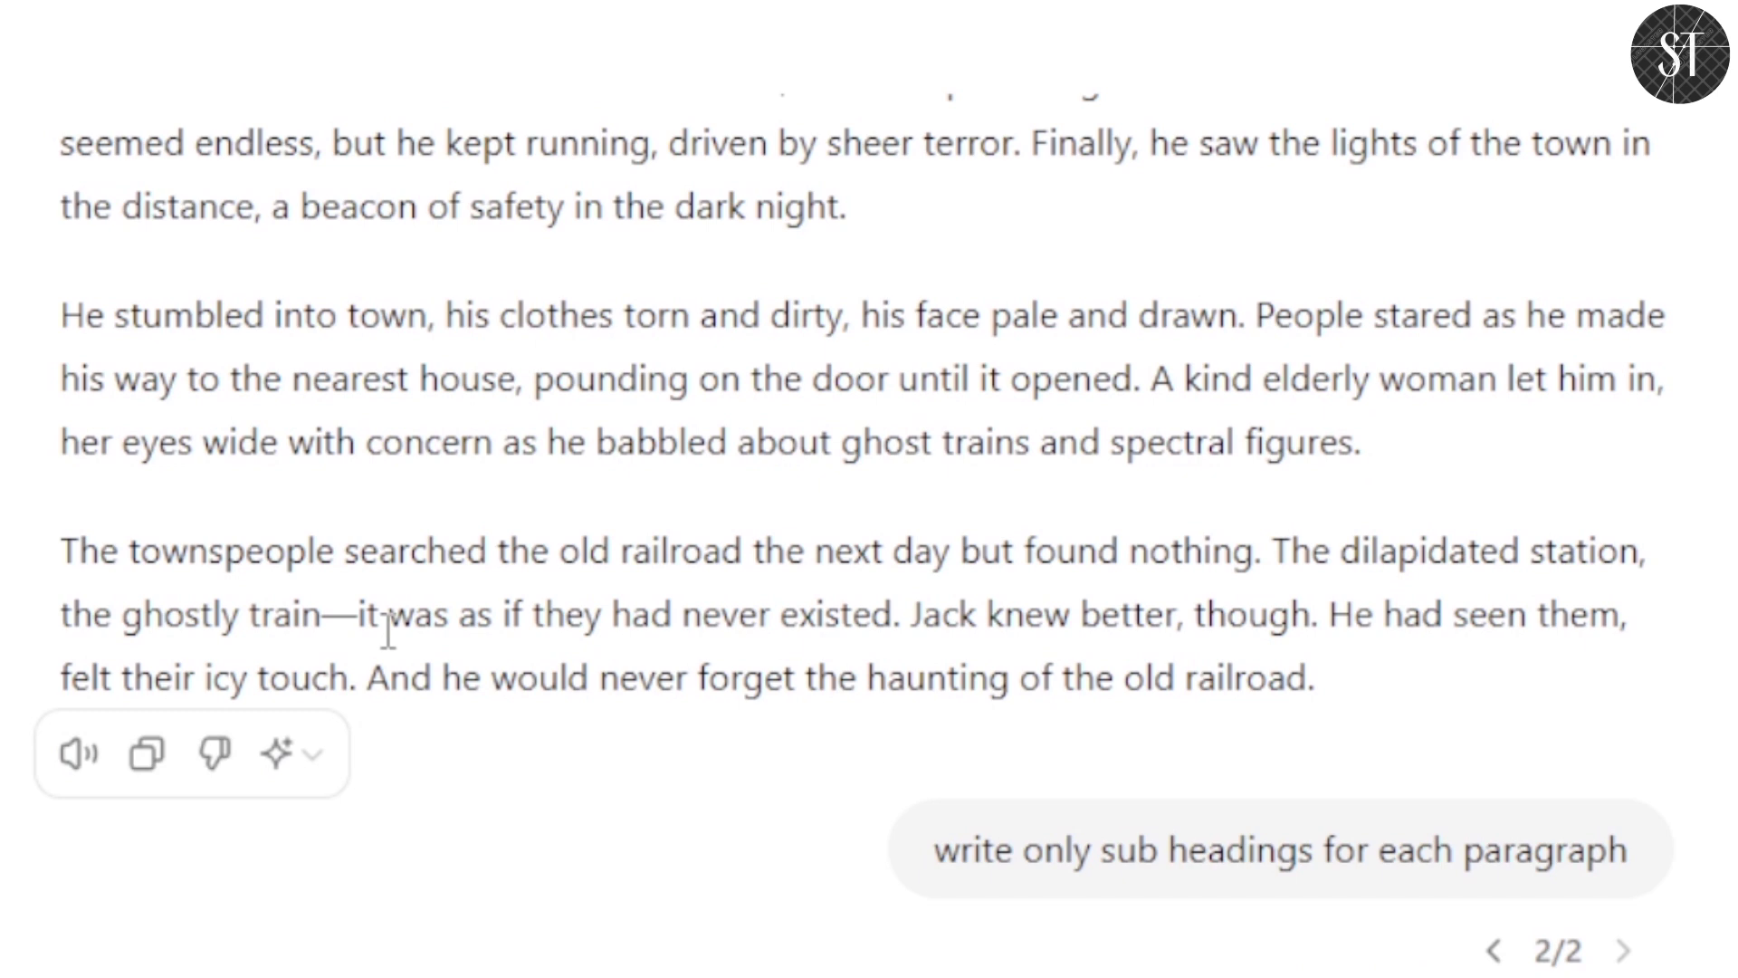
mouse_move(989, 834)
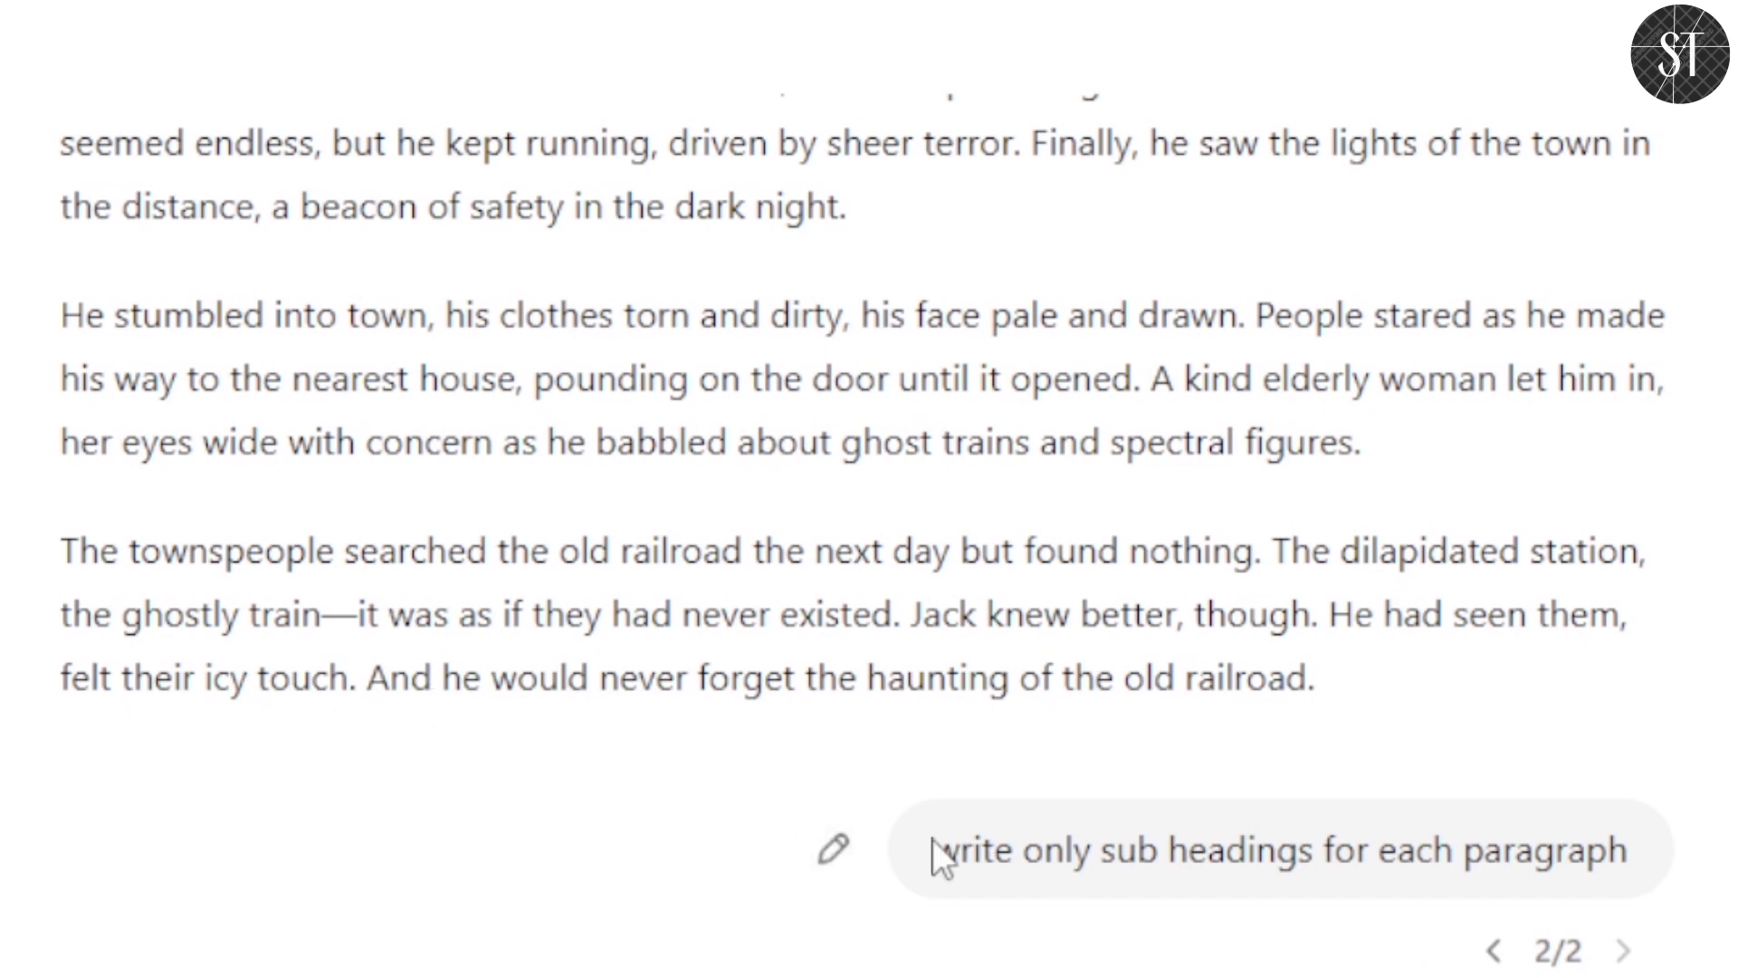
left_click_drag(934, 849, 1499, 842)
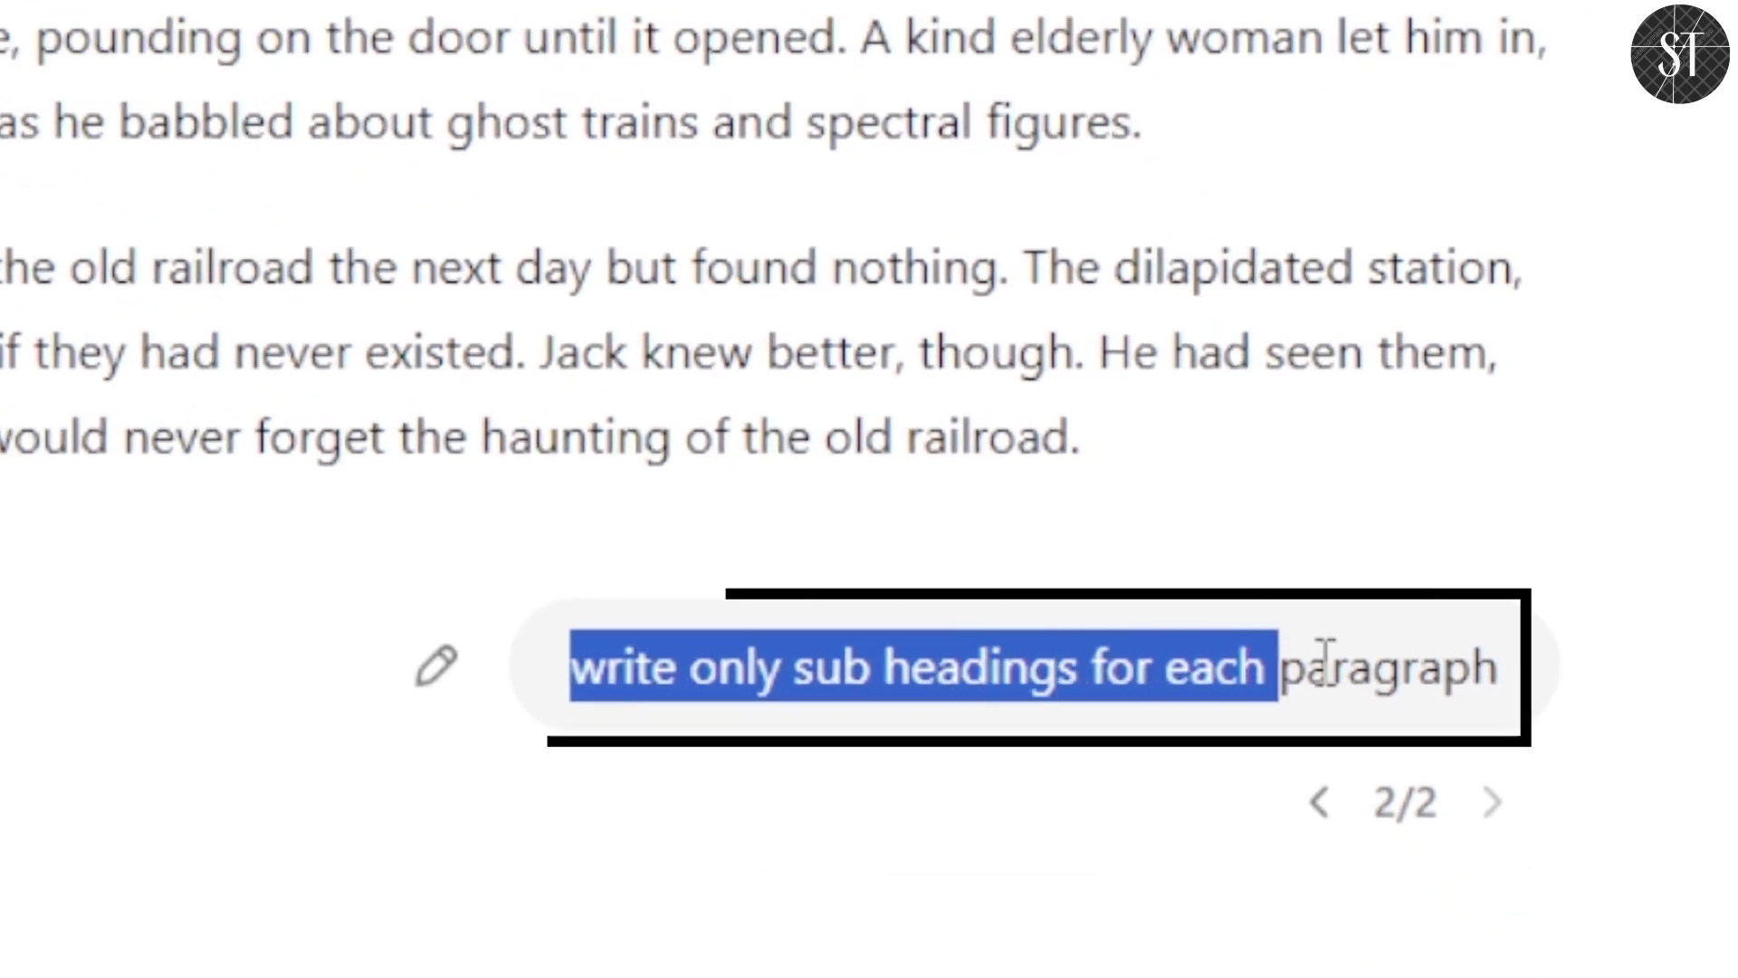
left_click_drag(1326, 653, 1552, 676)
left_click(1562, 675)
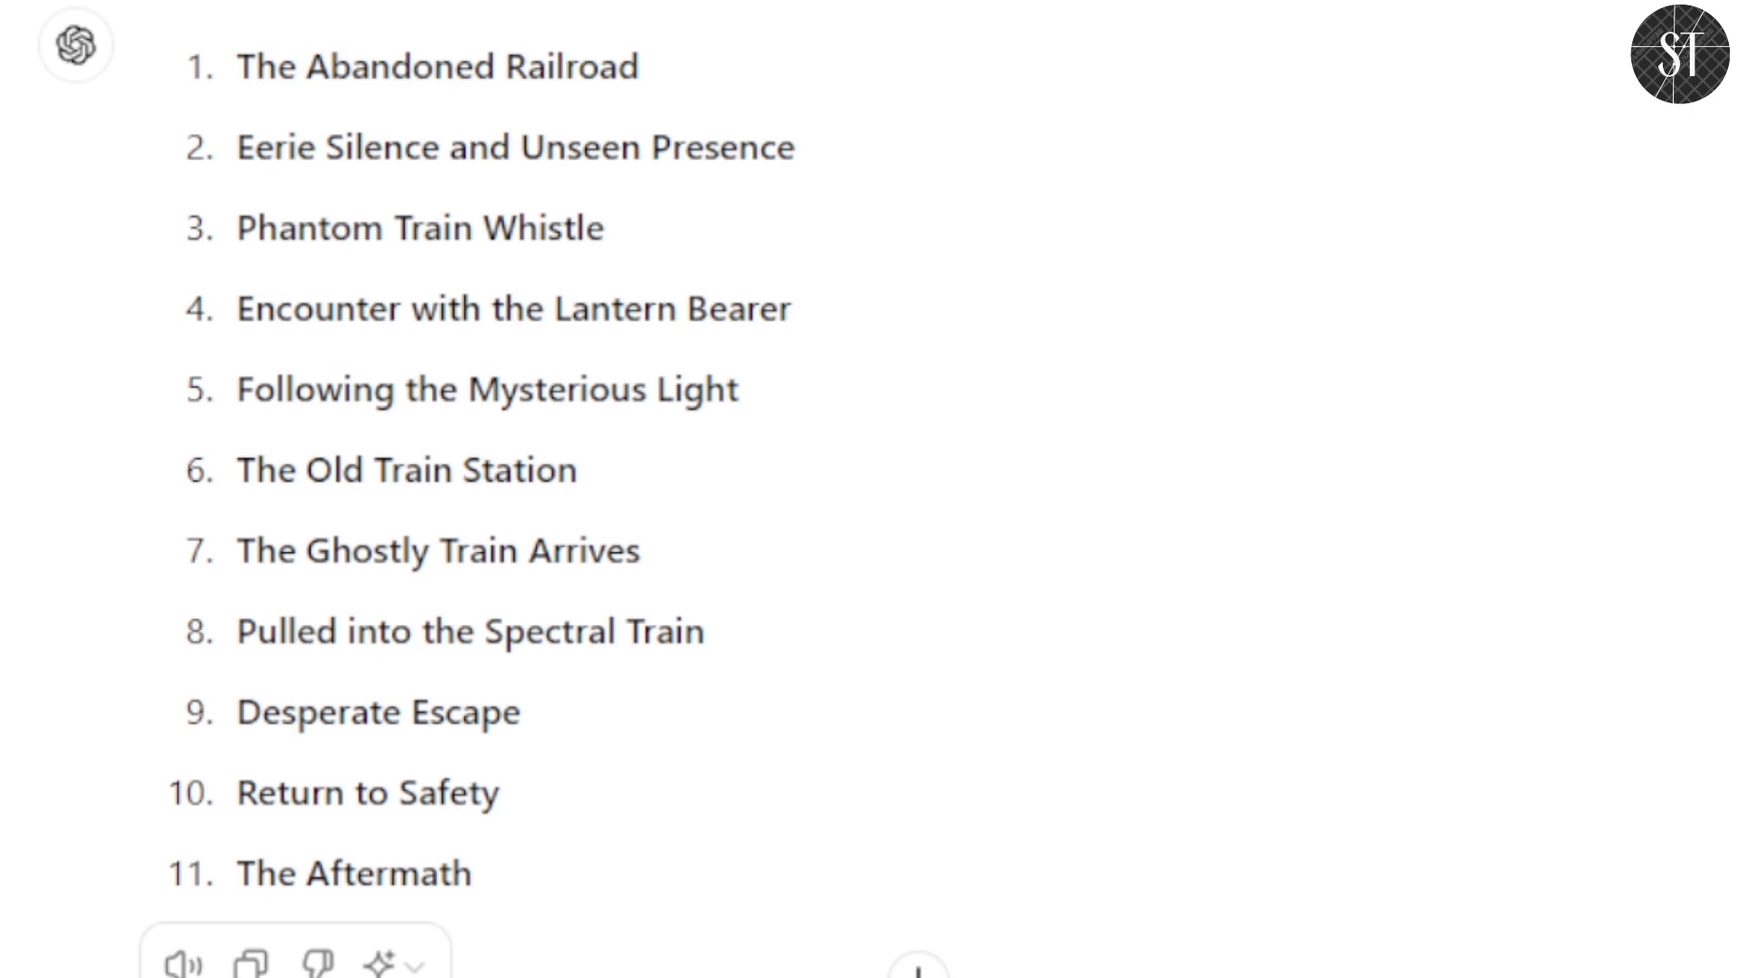
scroll(869, 489, "up", 4)
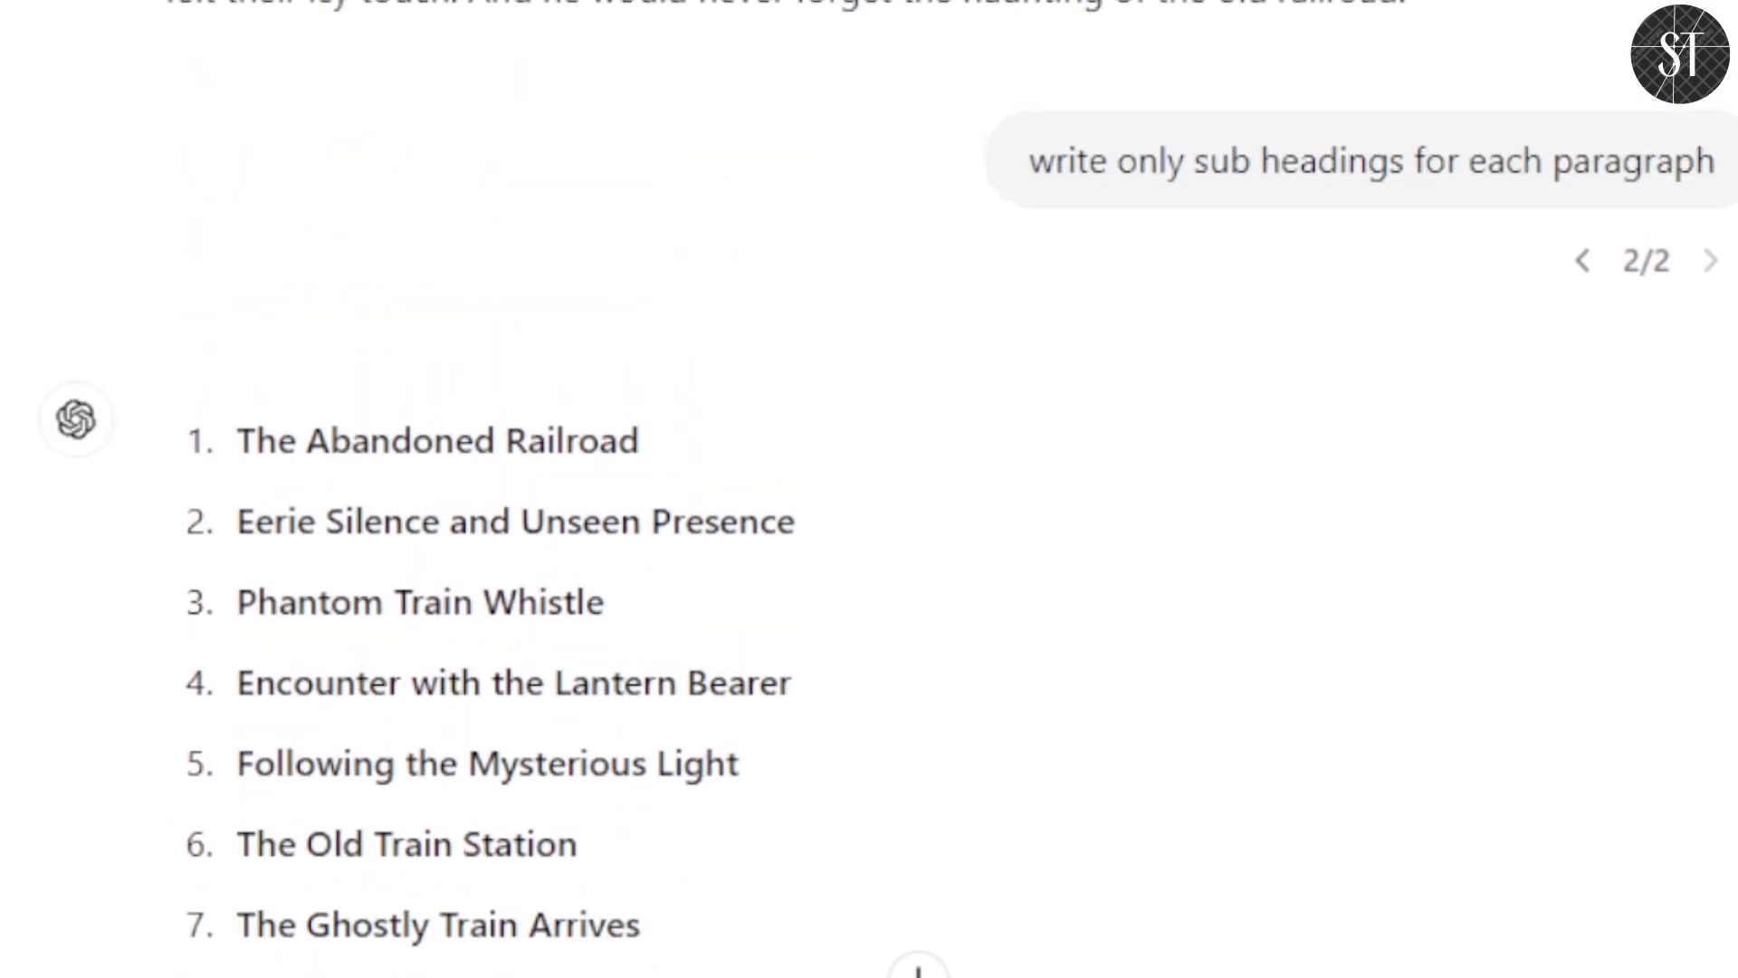
scroll(869, 488, "down", 5)
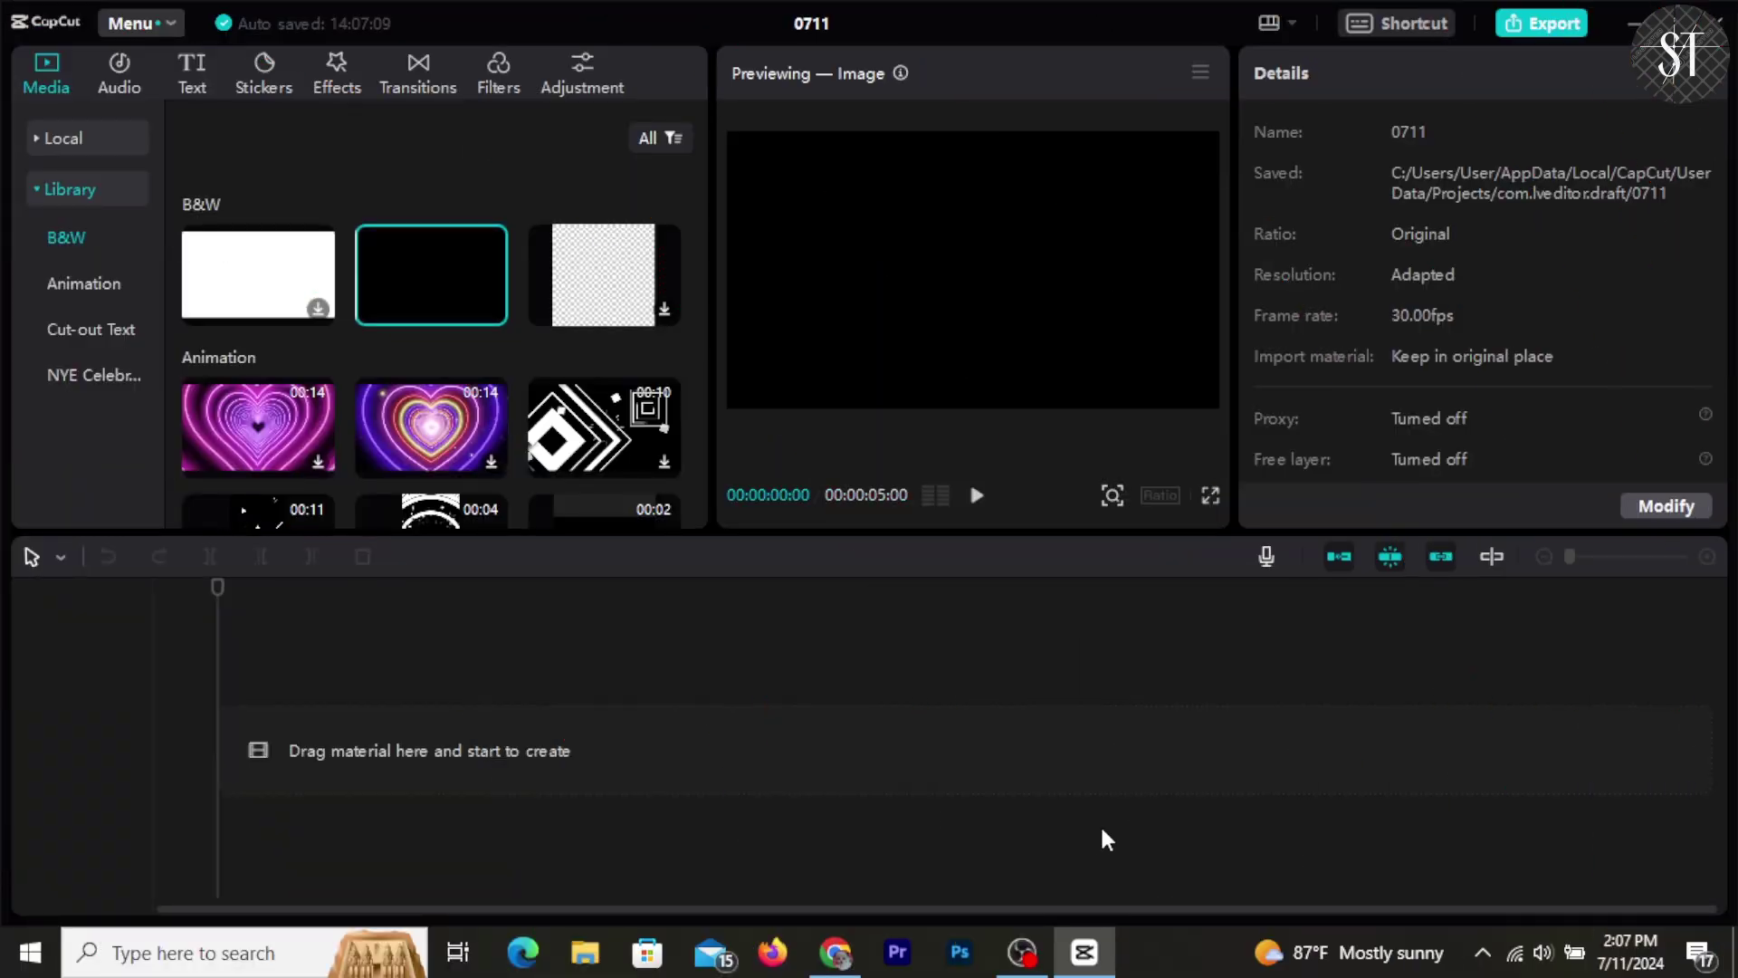
Switch to ChatGPT in the browser and copy the highlighted first paragraph of the horror story
left_click(835, 951)
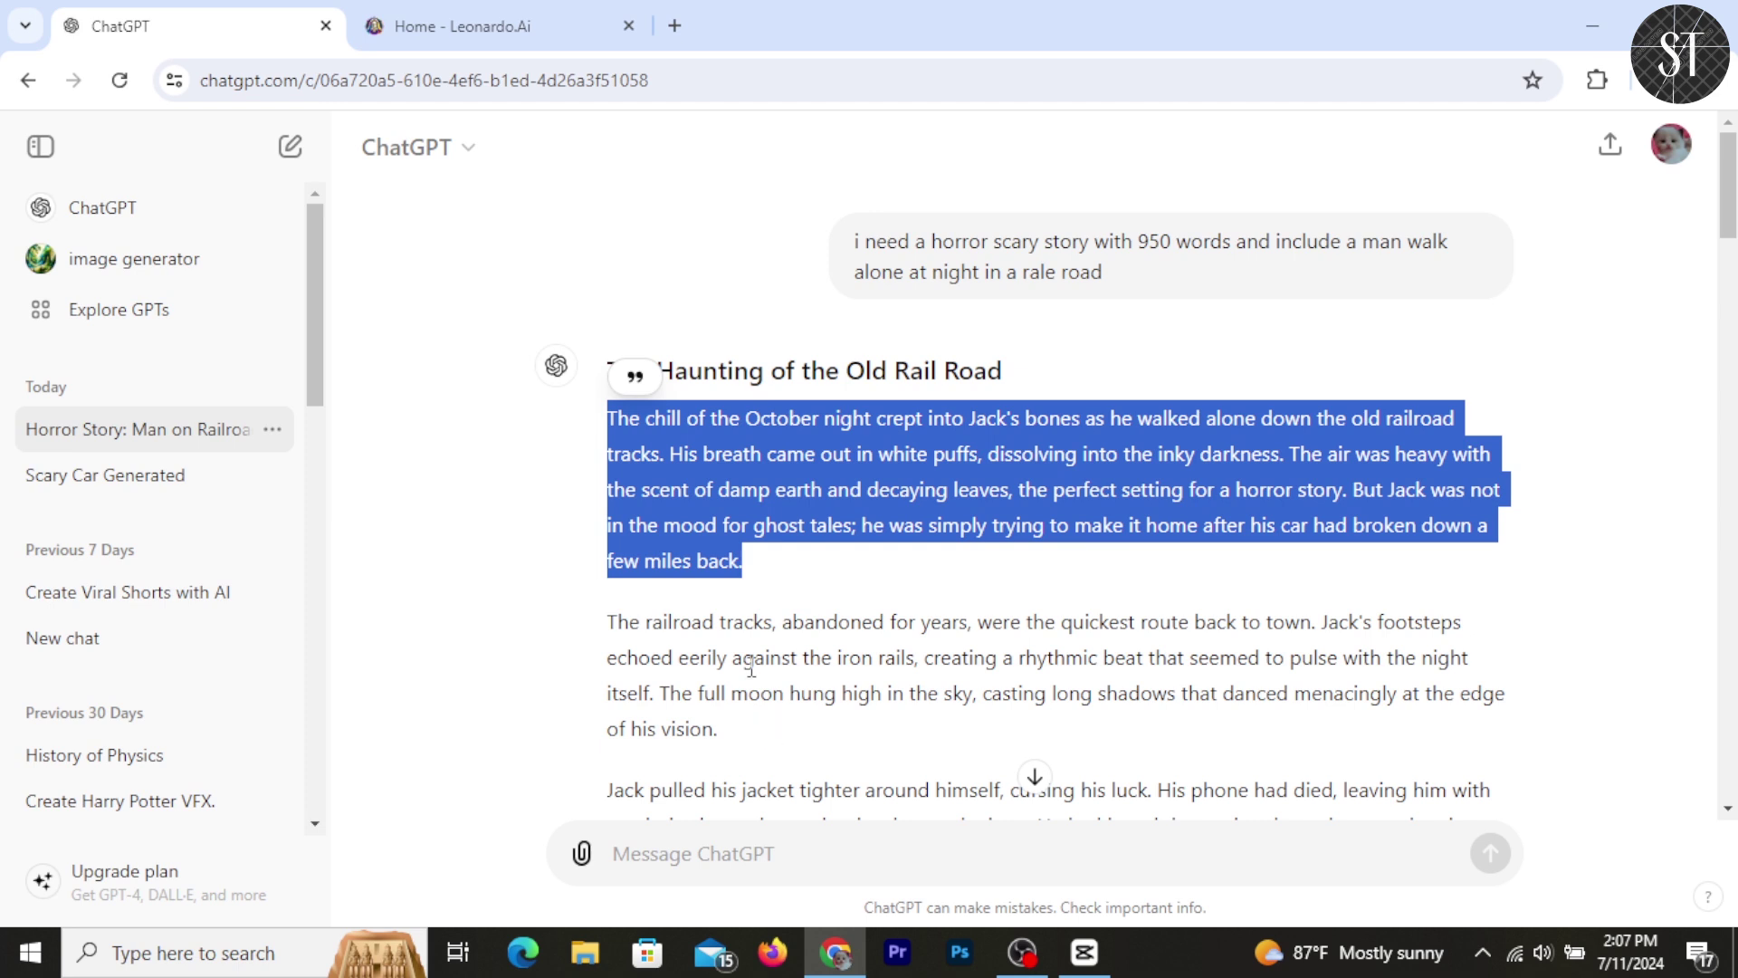
right_click(722, 423)
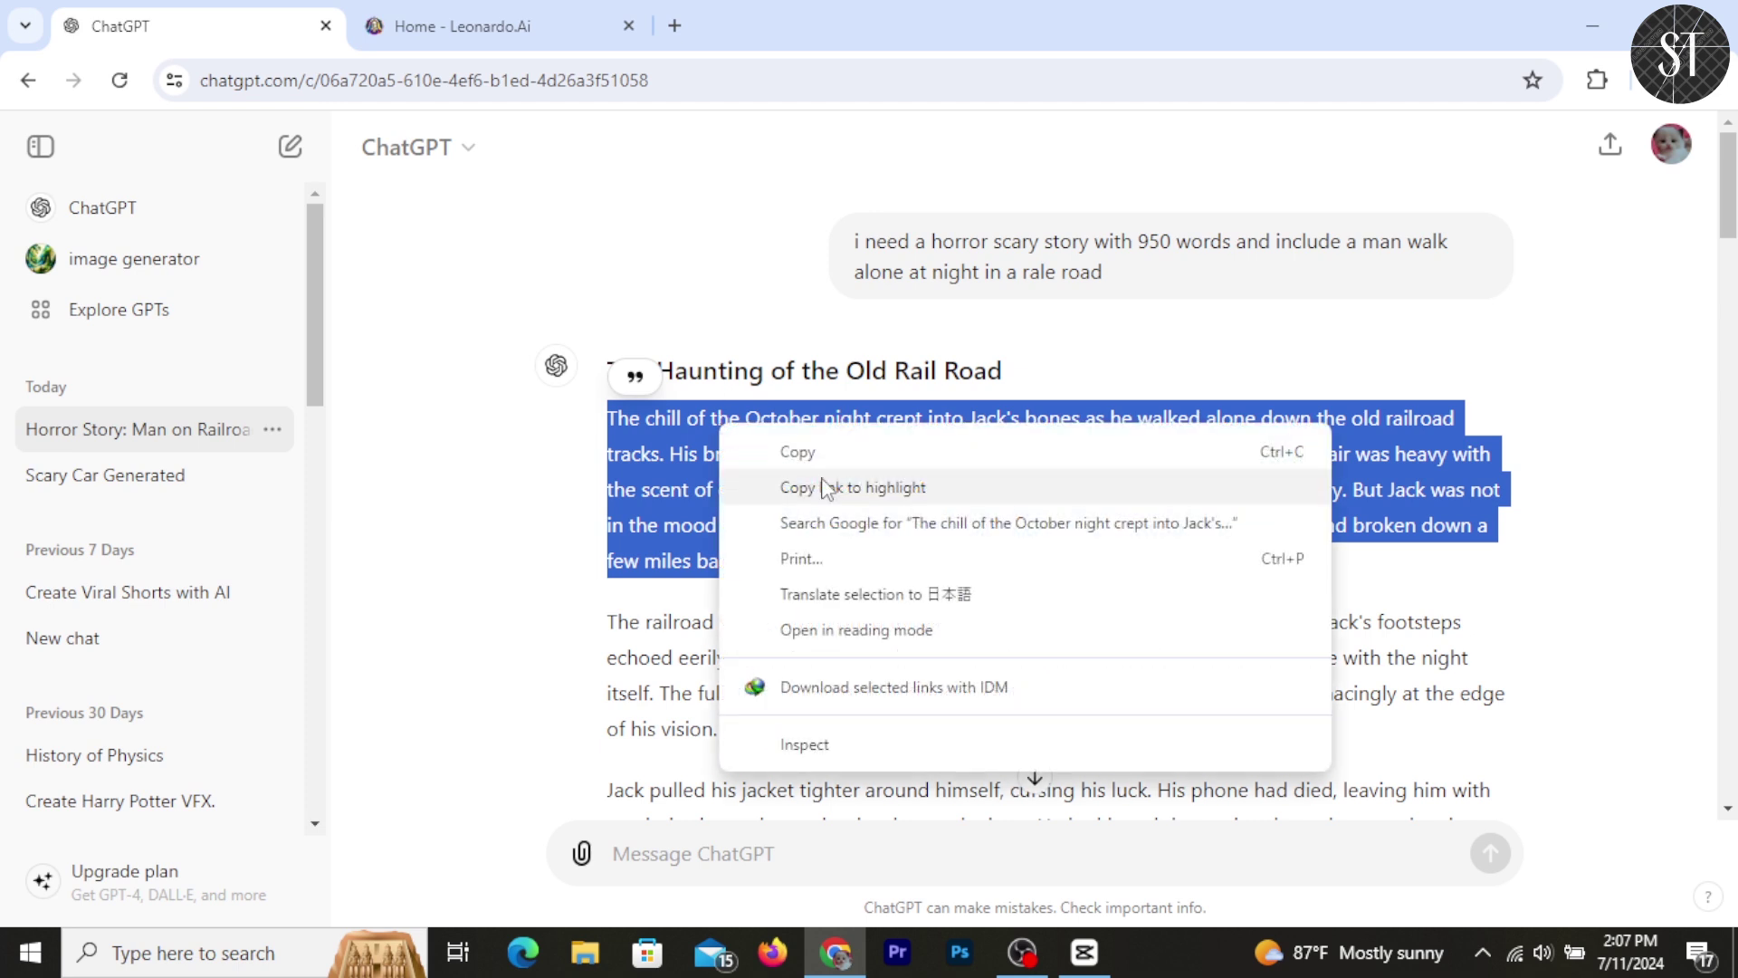
left_click(829, 451)
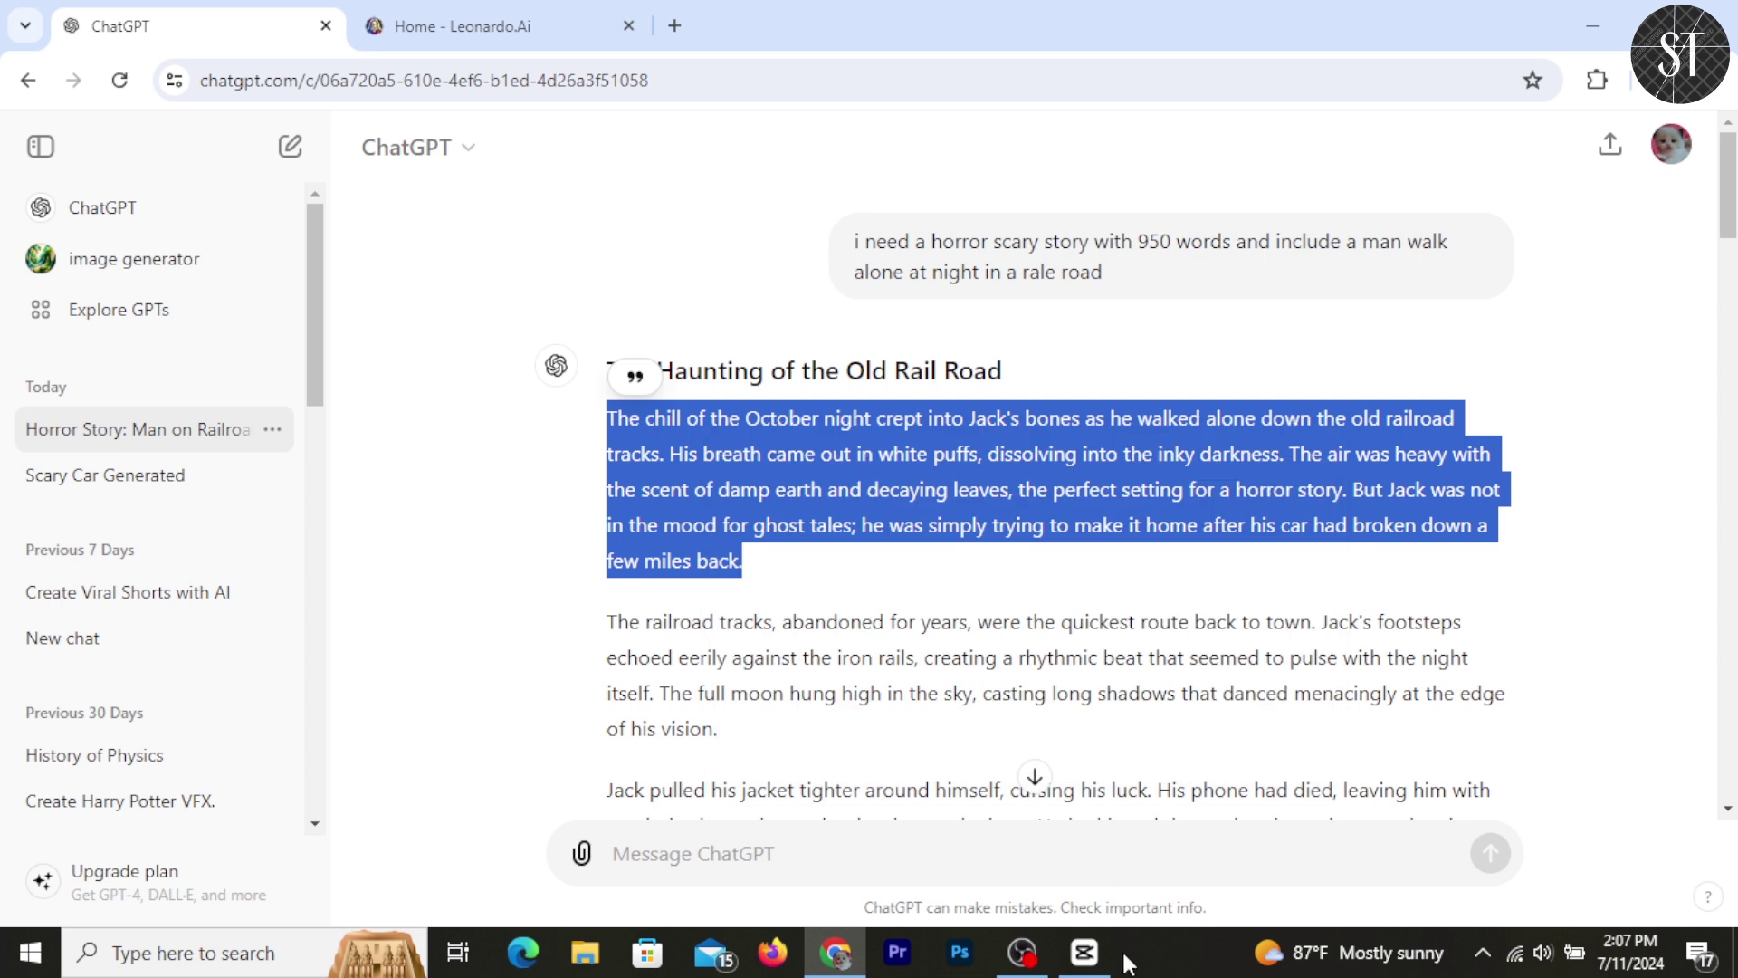
Switch to CapCut, add a default text clip at the timeline start and replace its text with the copied story paragraph
left_click(1085, 950)
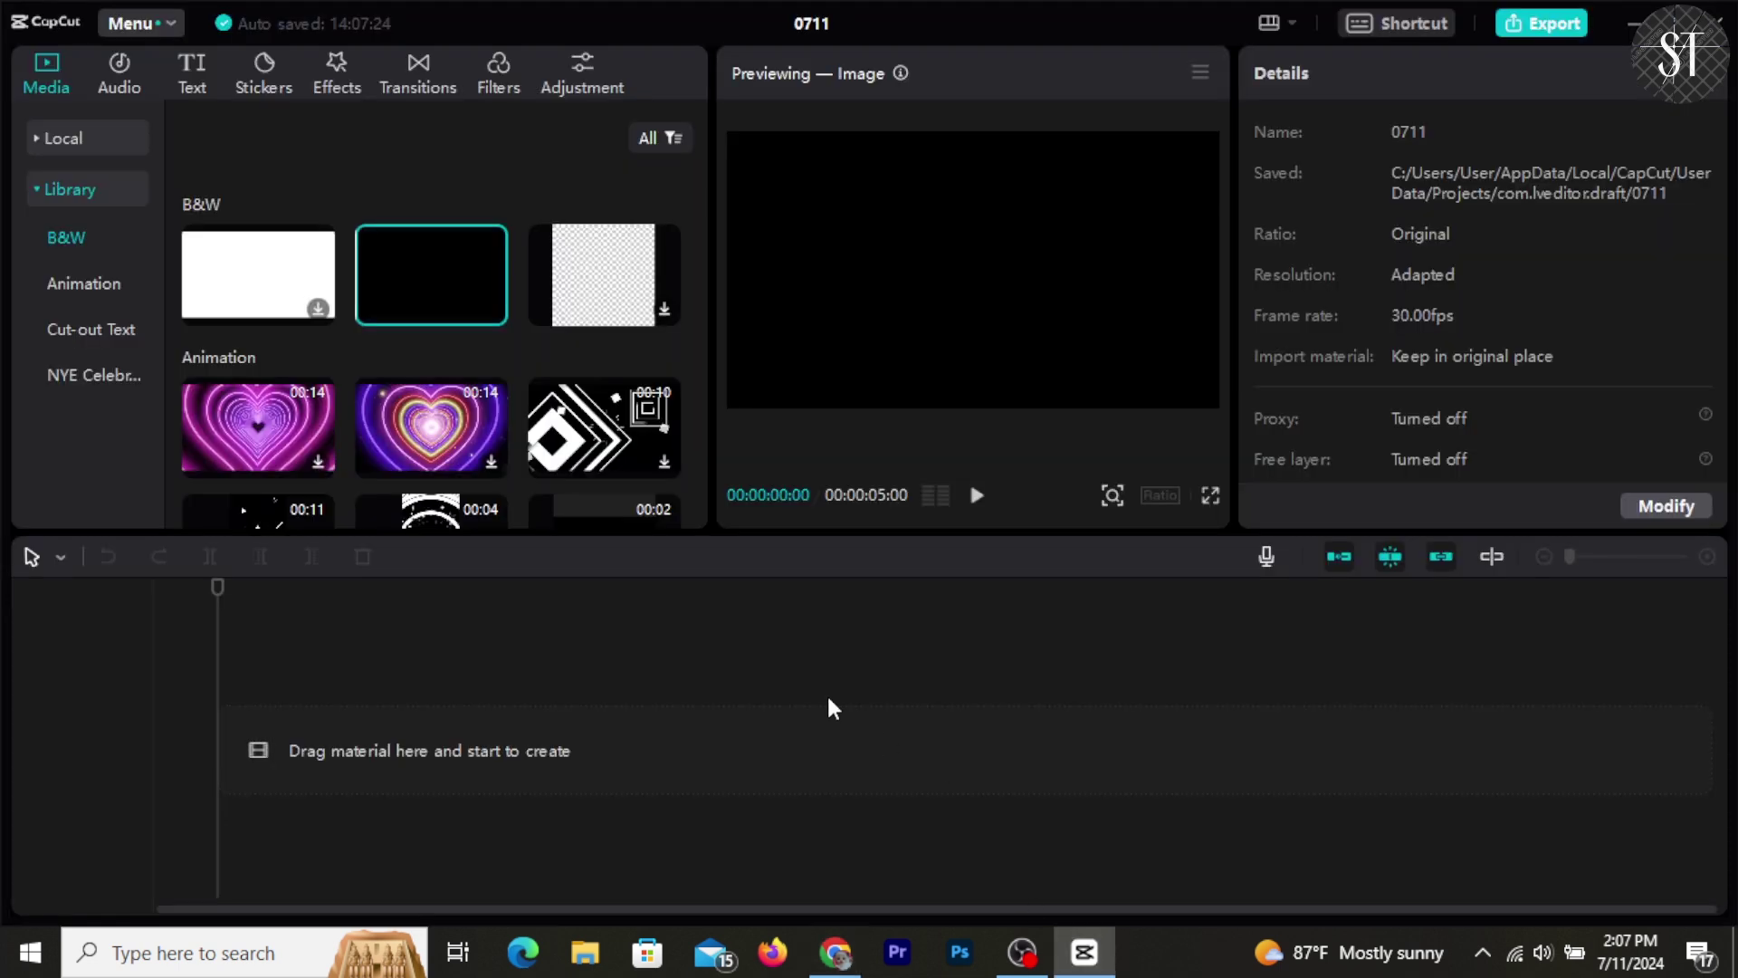
left_click(199, 83)
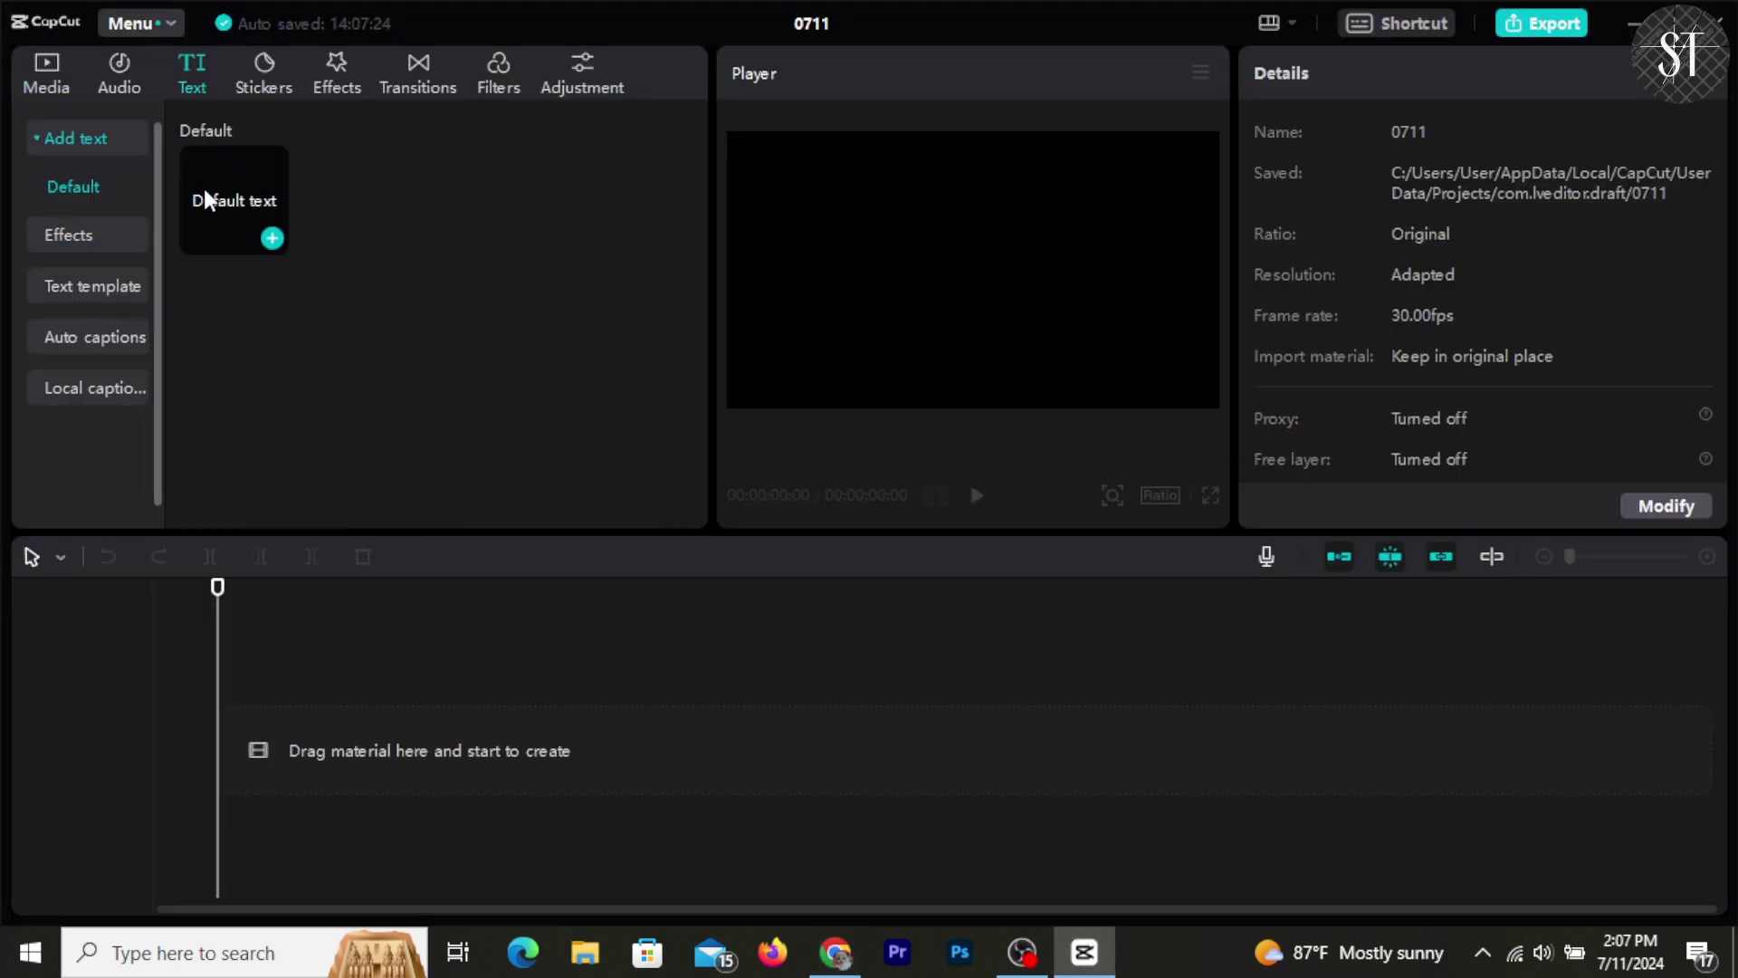
left_click_drag(221, 778, 233, 771)
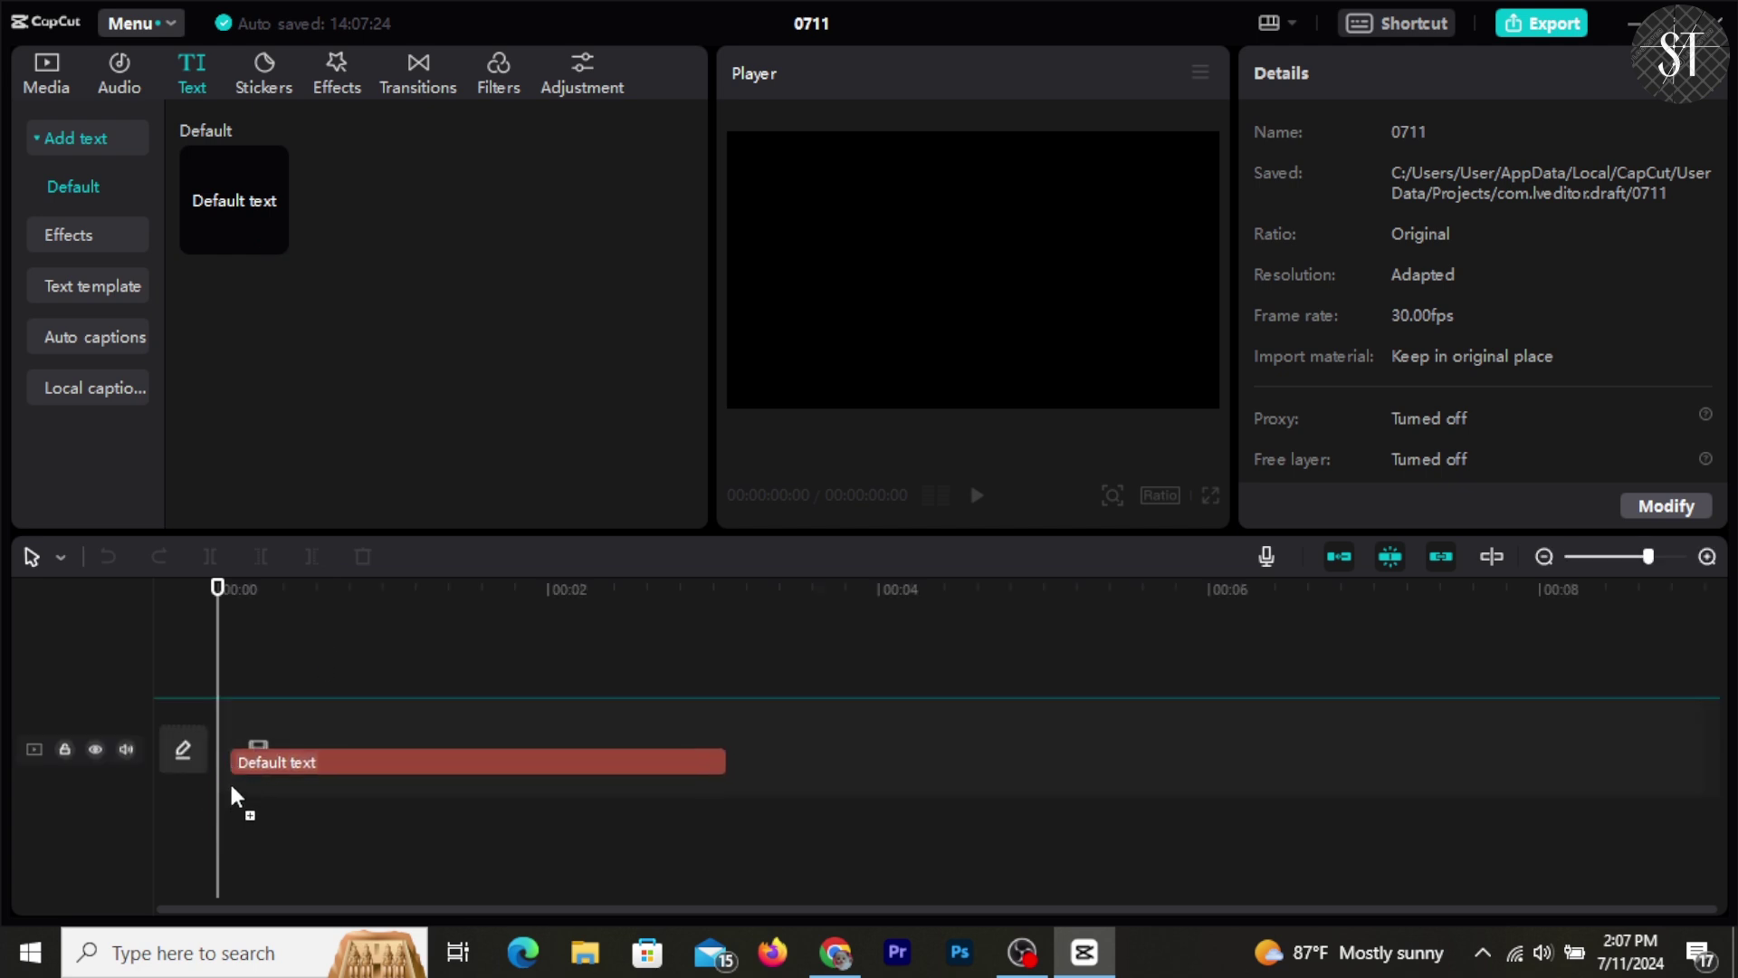
left_click_drag(234, 796, 237, 797)
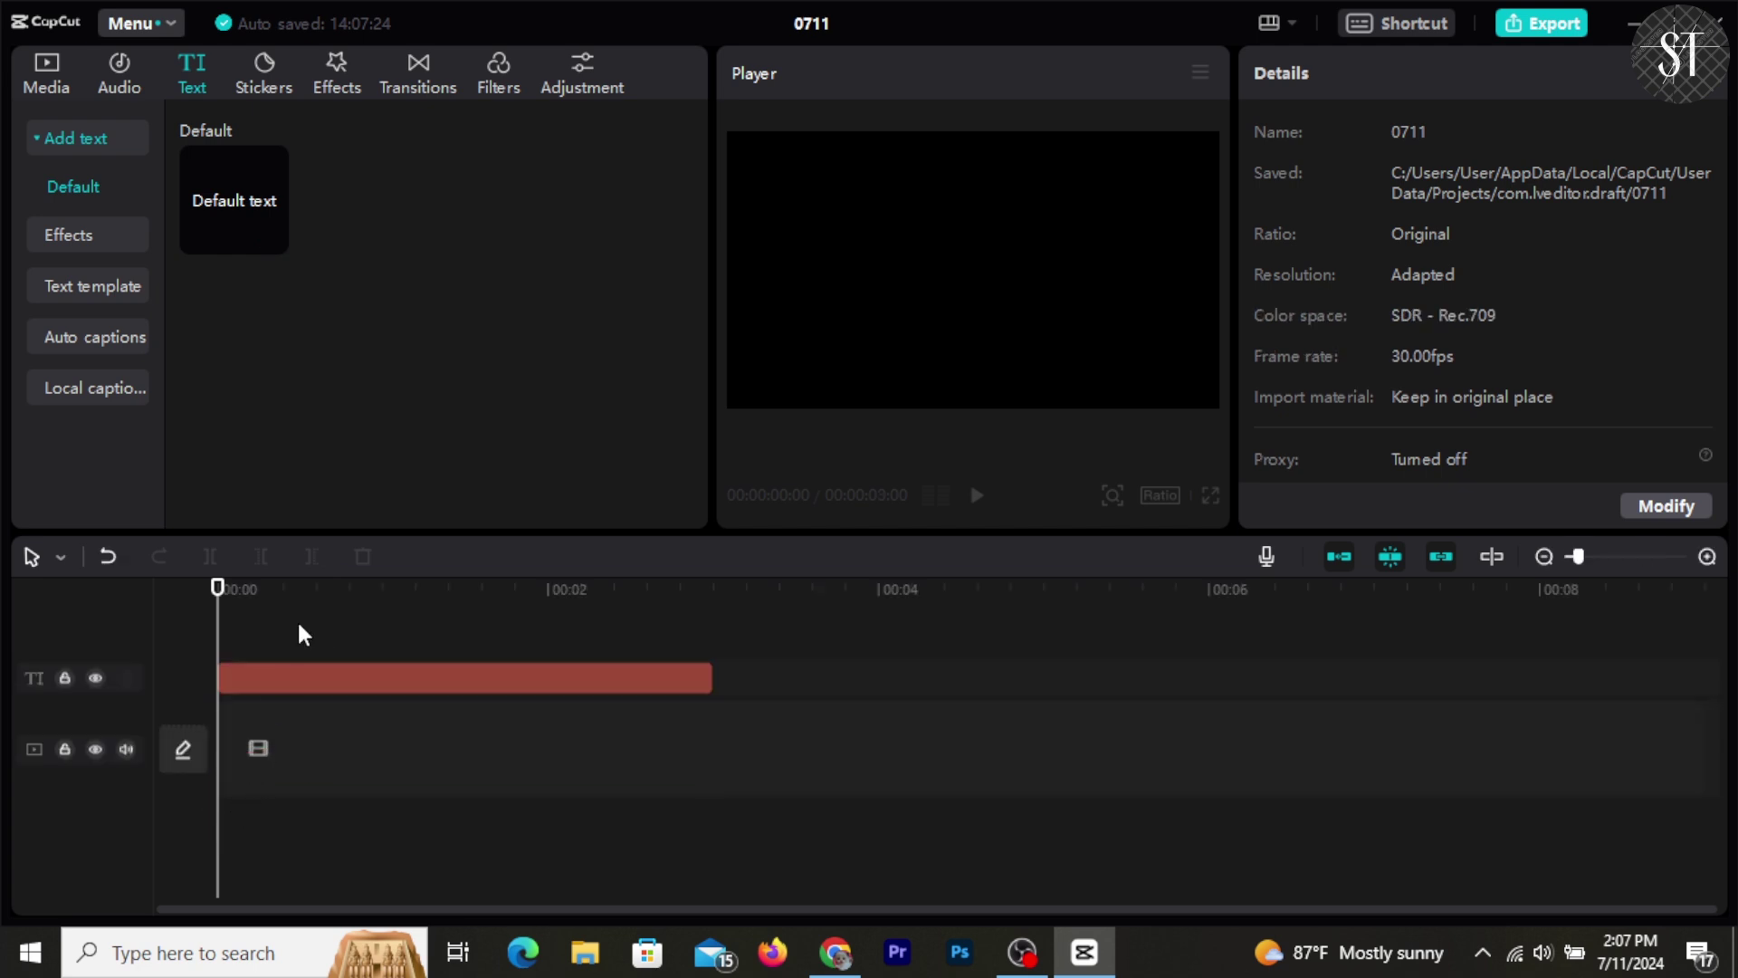
left_click(1036, 256)
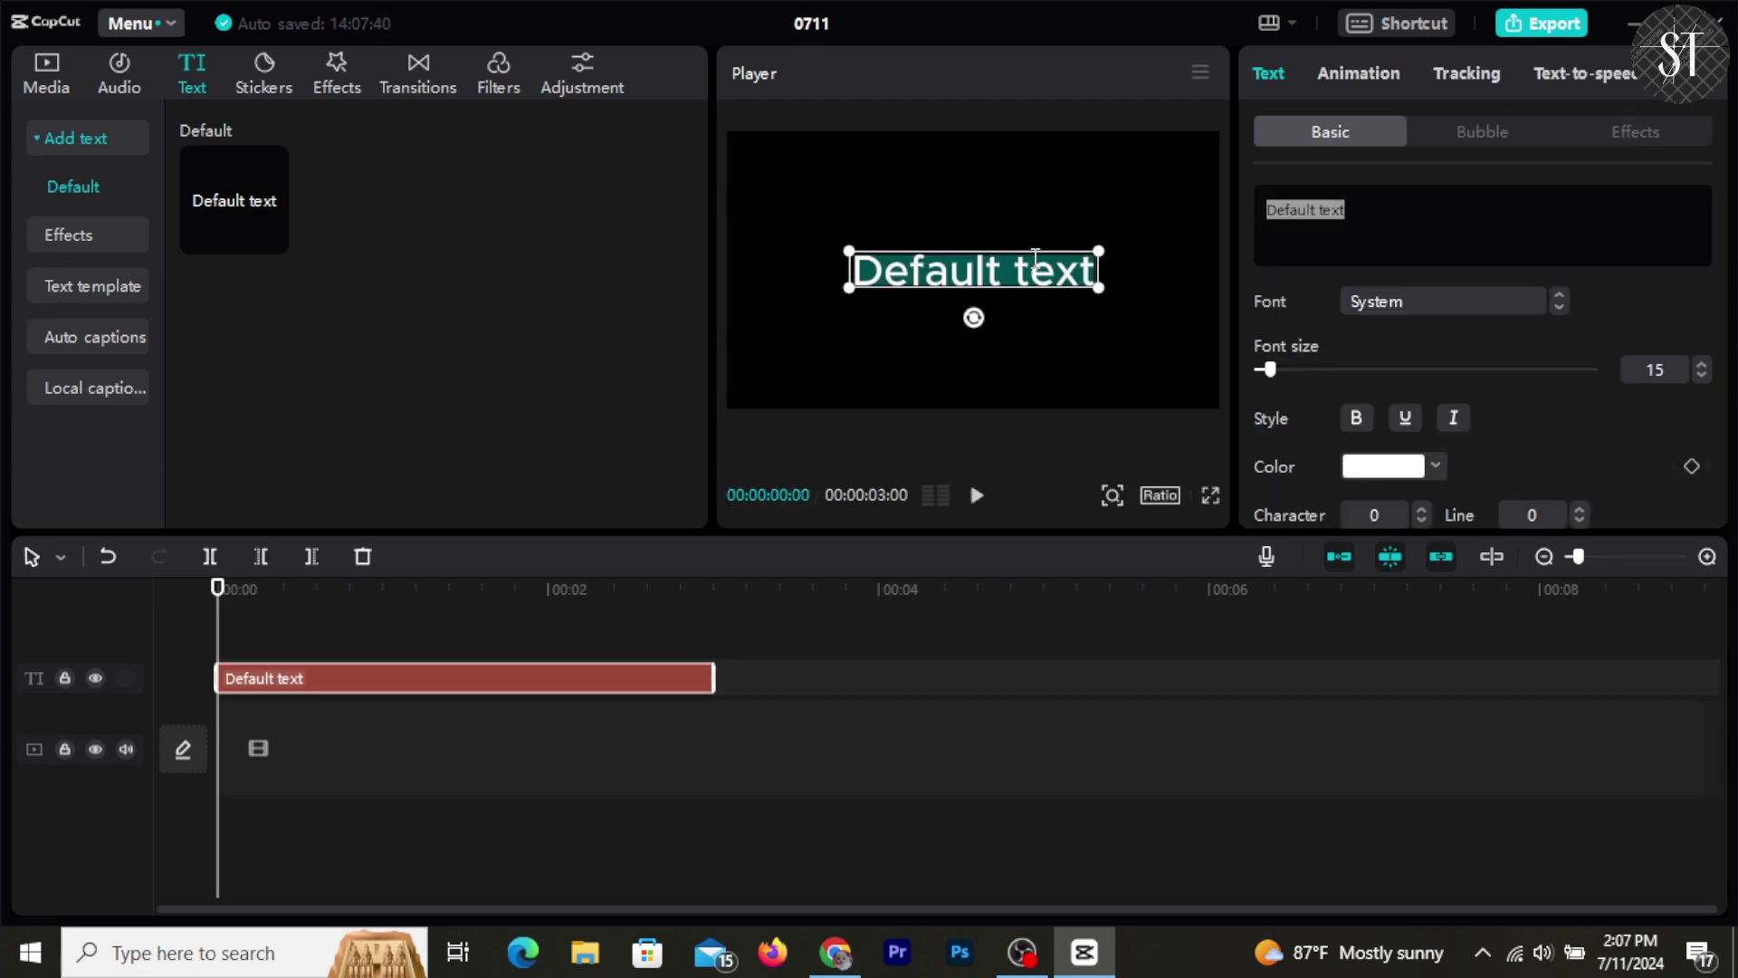
type("The chill of the October night crept into Jack's bones as he walked alone down the old railroad tracks. His breath came out in white puffs, dissolving into the inky darkness. The air was heavy with the scent of damp earth and decaying leaves, the perfect setting for a horror story. But Jack was not")
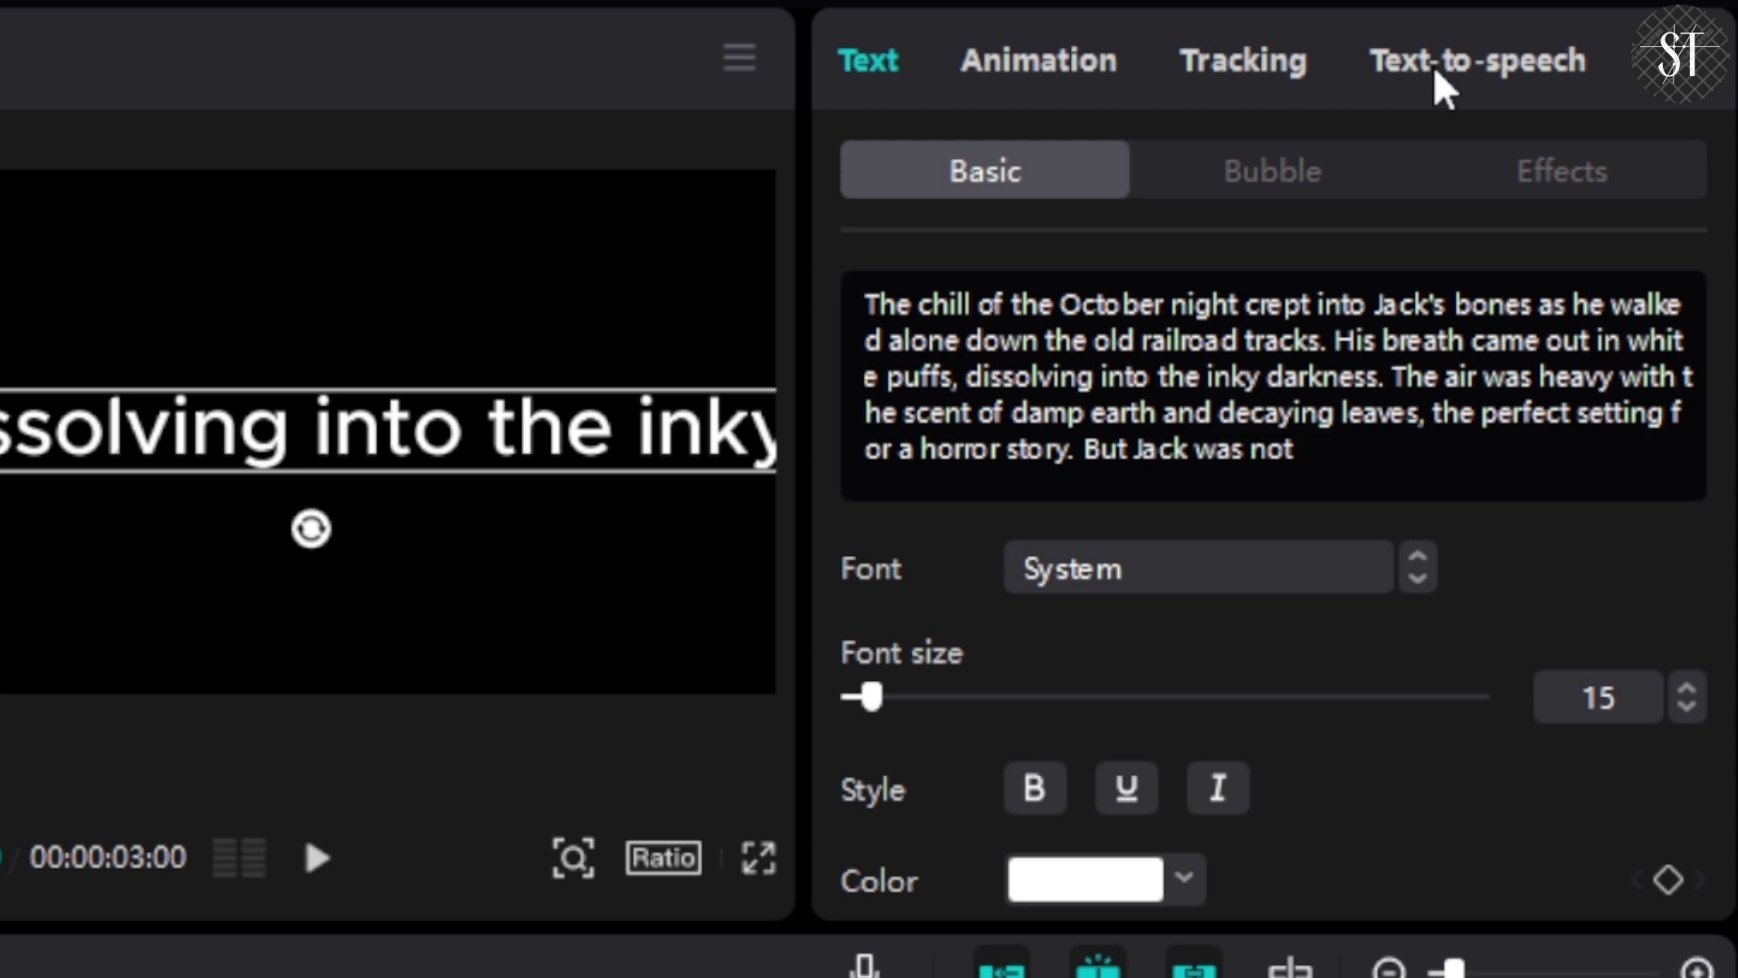
Generate text-to-speech narration from the story text using the Male Professor voice
left_click(1442, 88)
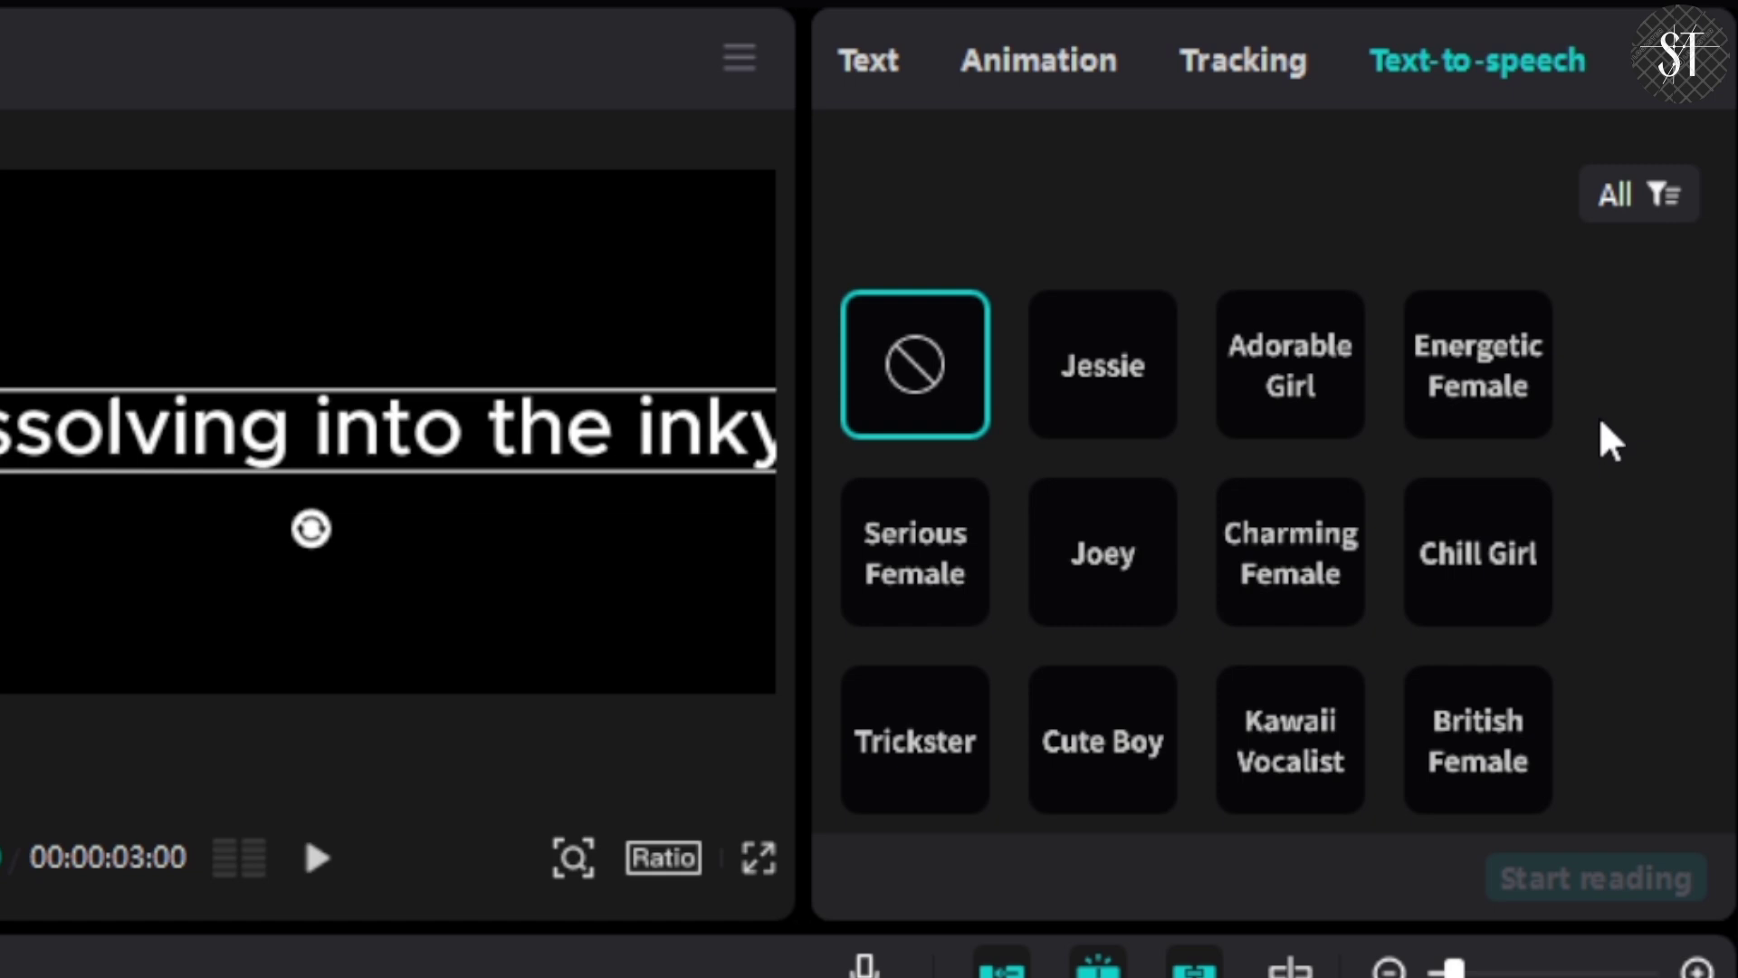
scroll(1610, 436, "down", 4)
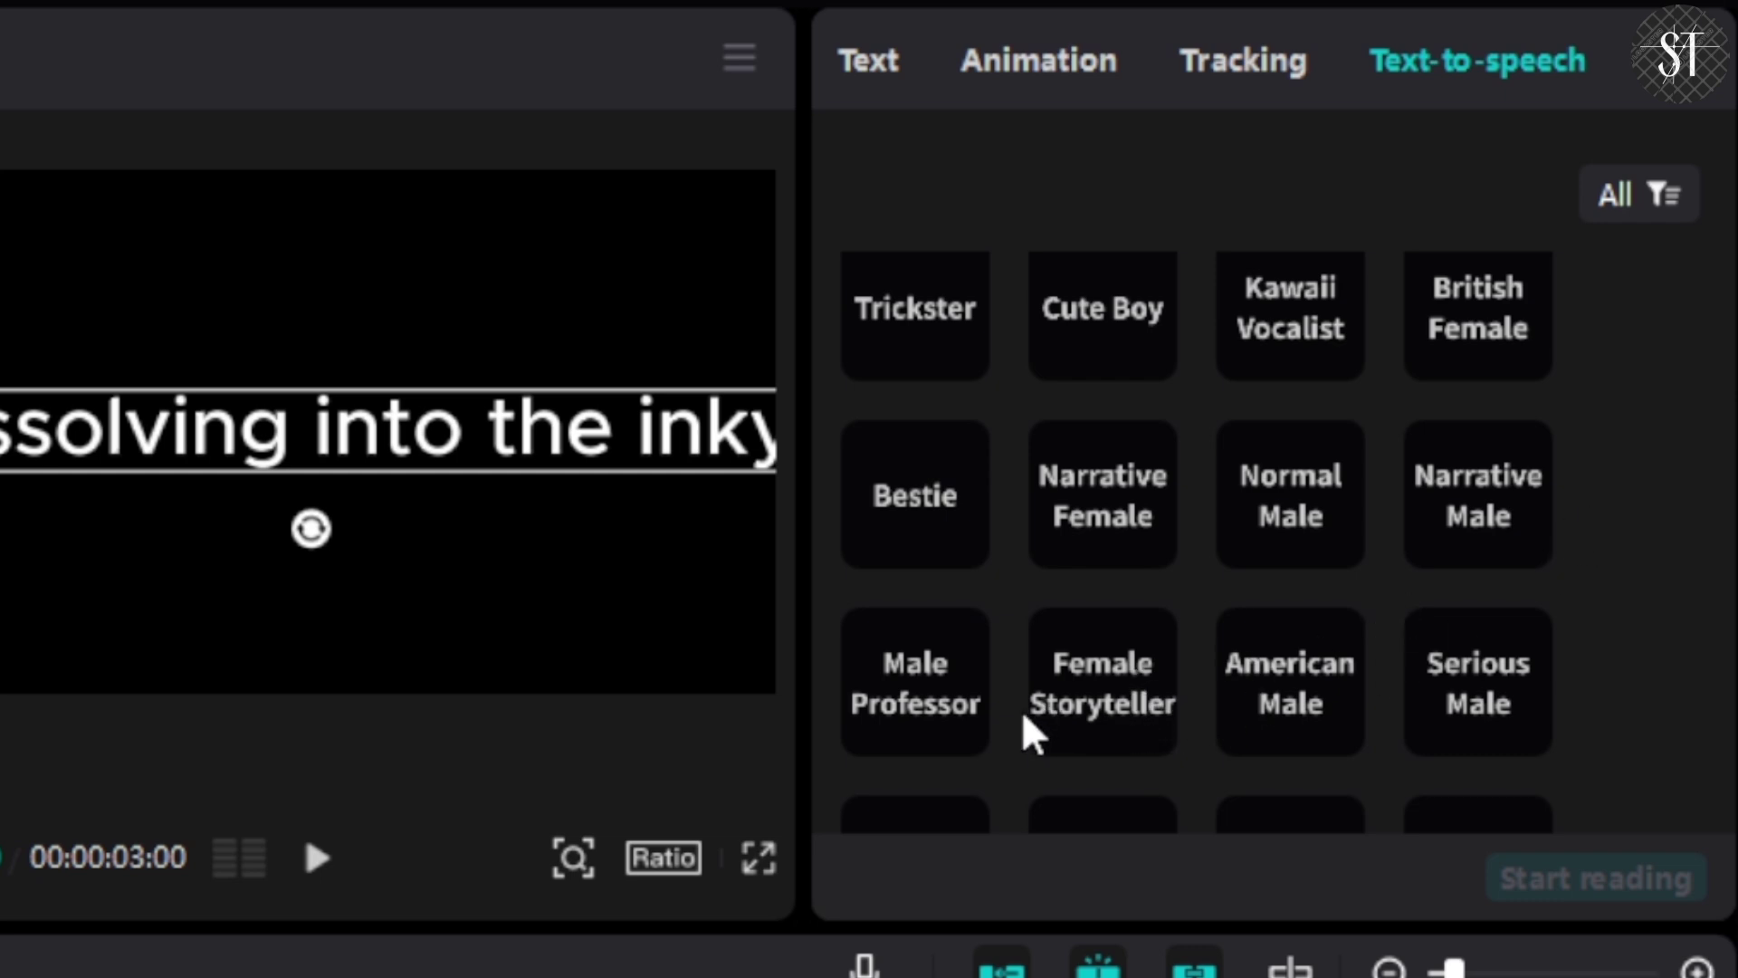
left_click(935, 711)
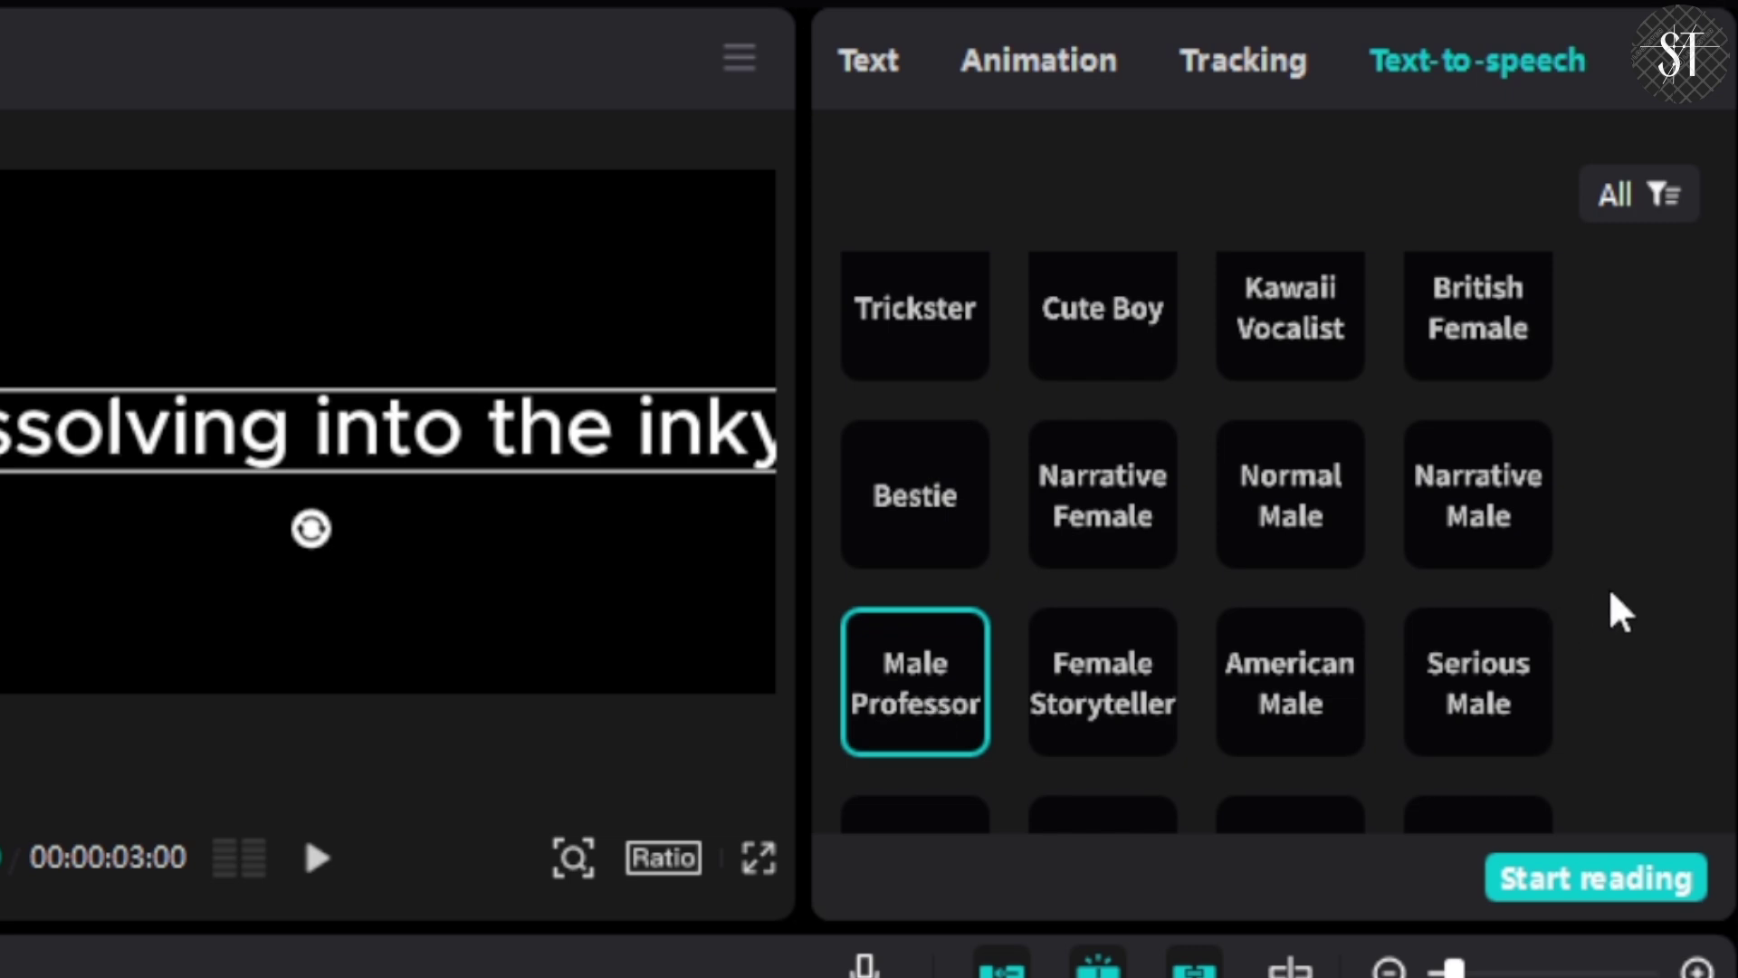
left_click(1625, 885)
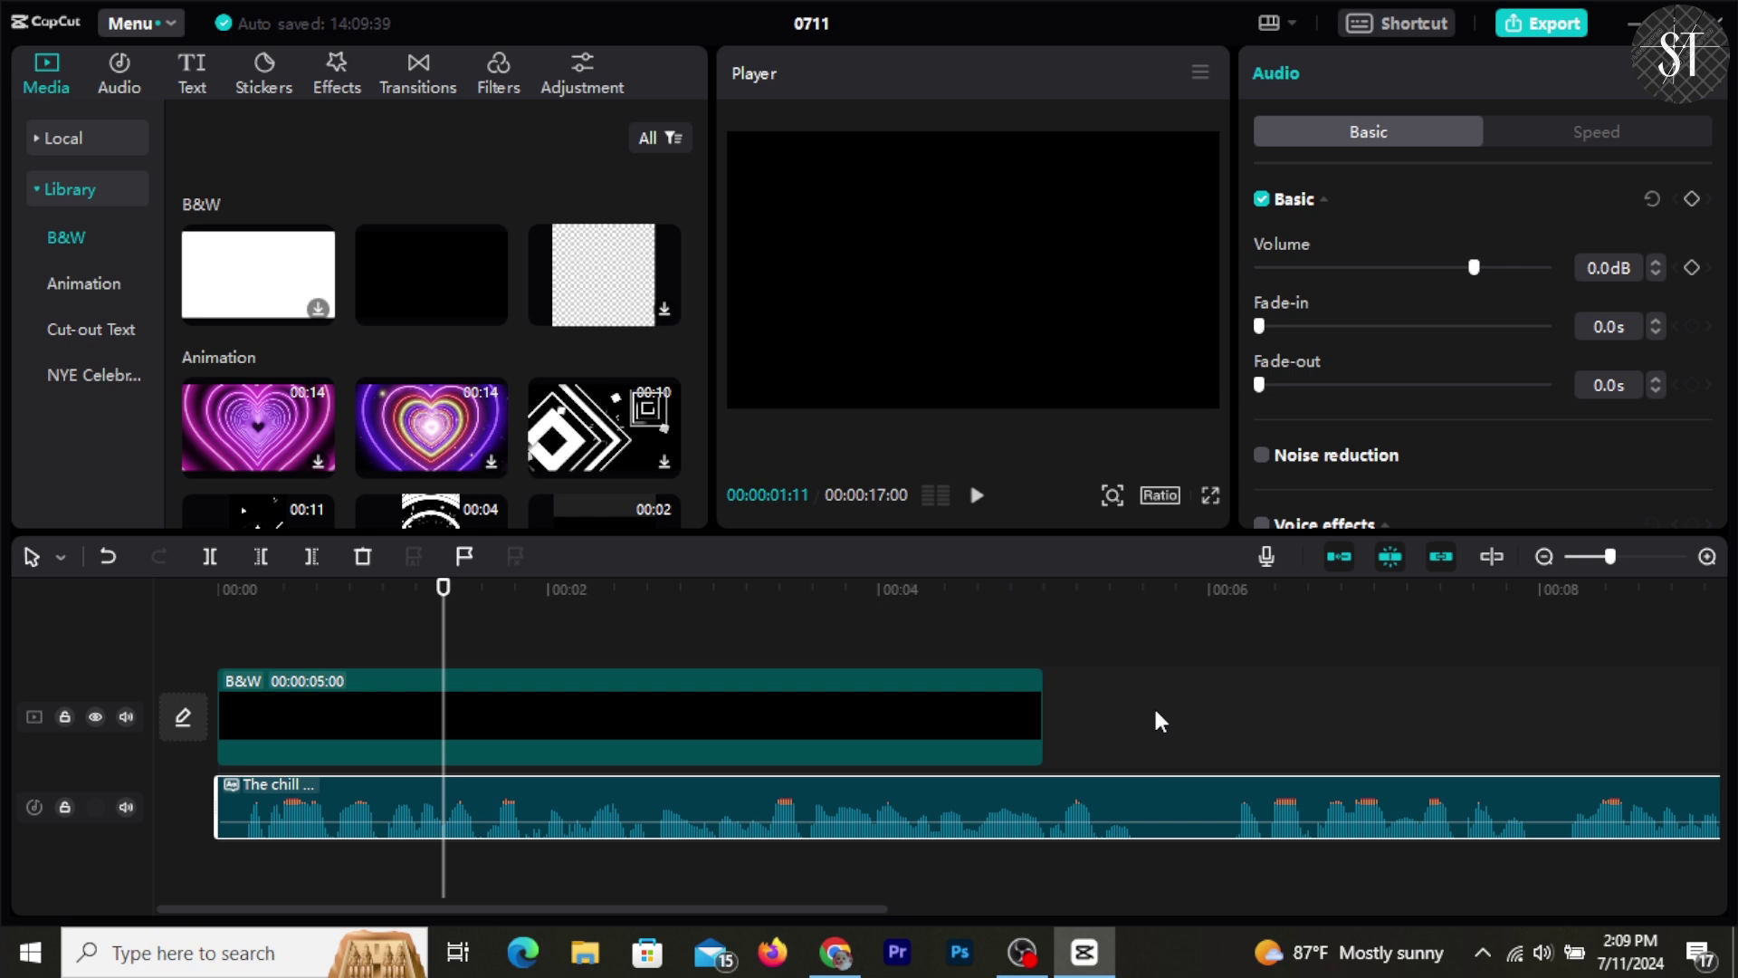
Extend the black B&W clip to 00:00:06:02 and return the playhead to the start of the timeline
left_click(882, 749)
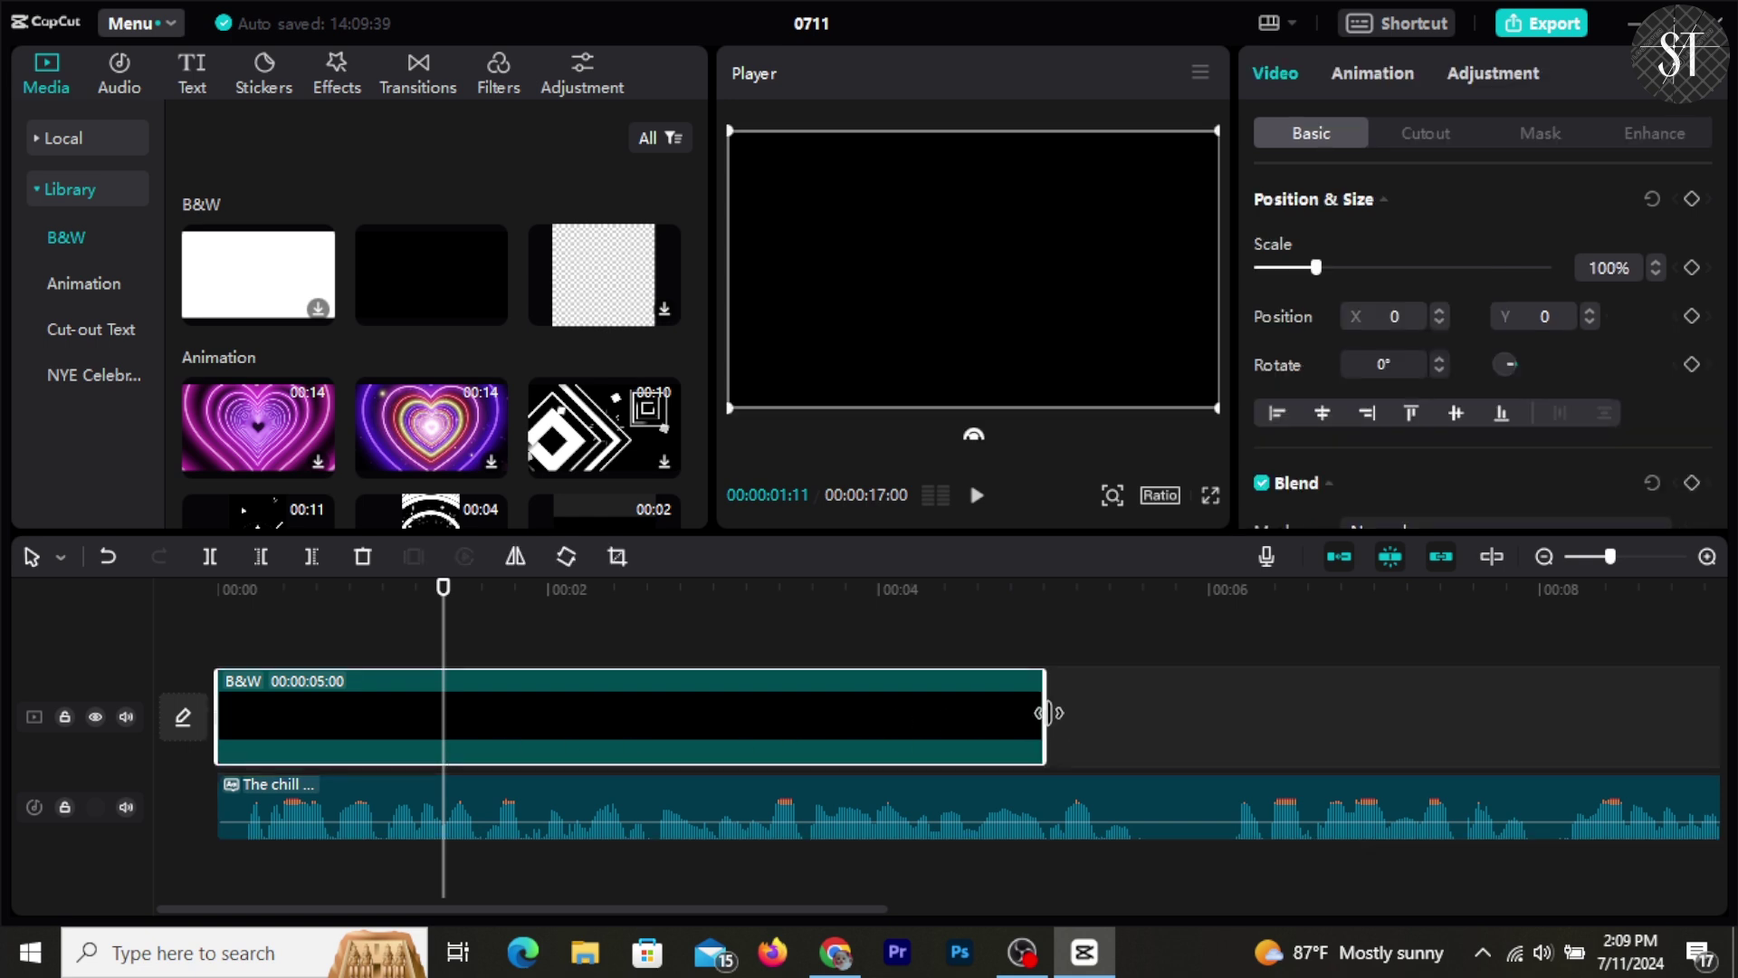
left_click_drag(1048, 713, 1220, 713)
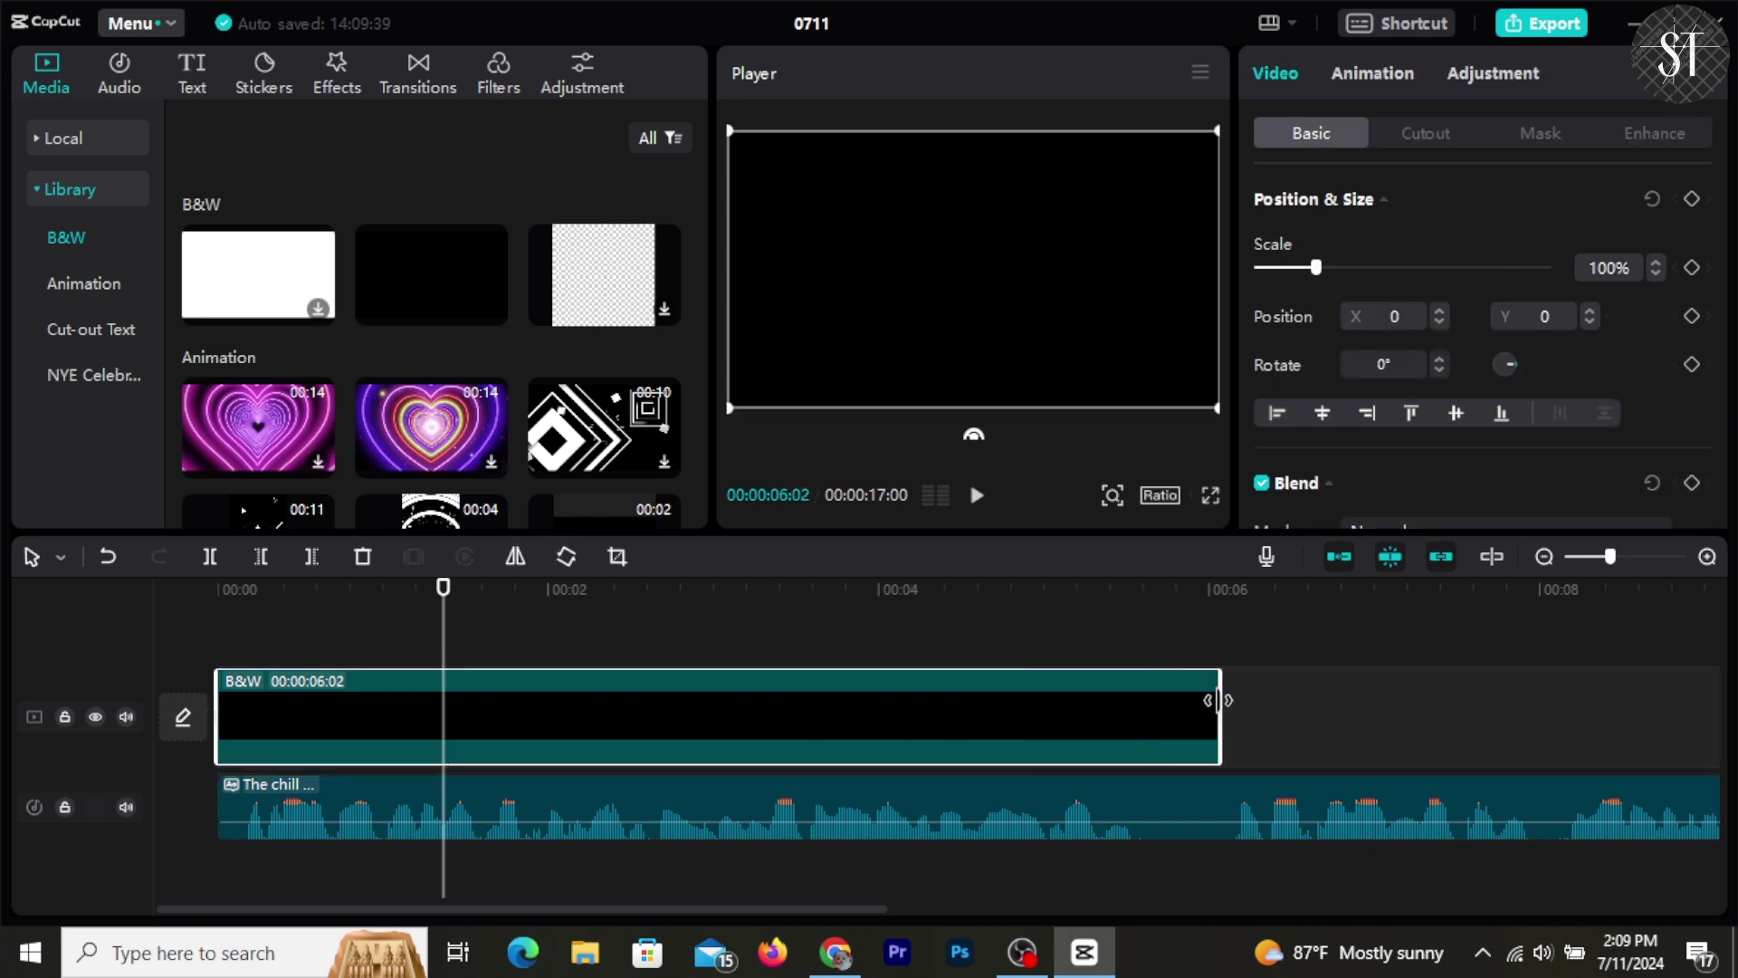
left_click(1350, 670)
left_click(235, 593)
left_click_drag(234, 593, 218, 594)
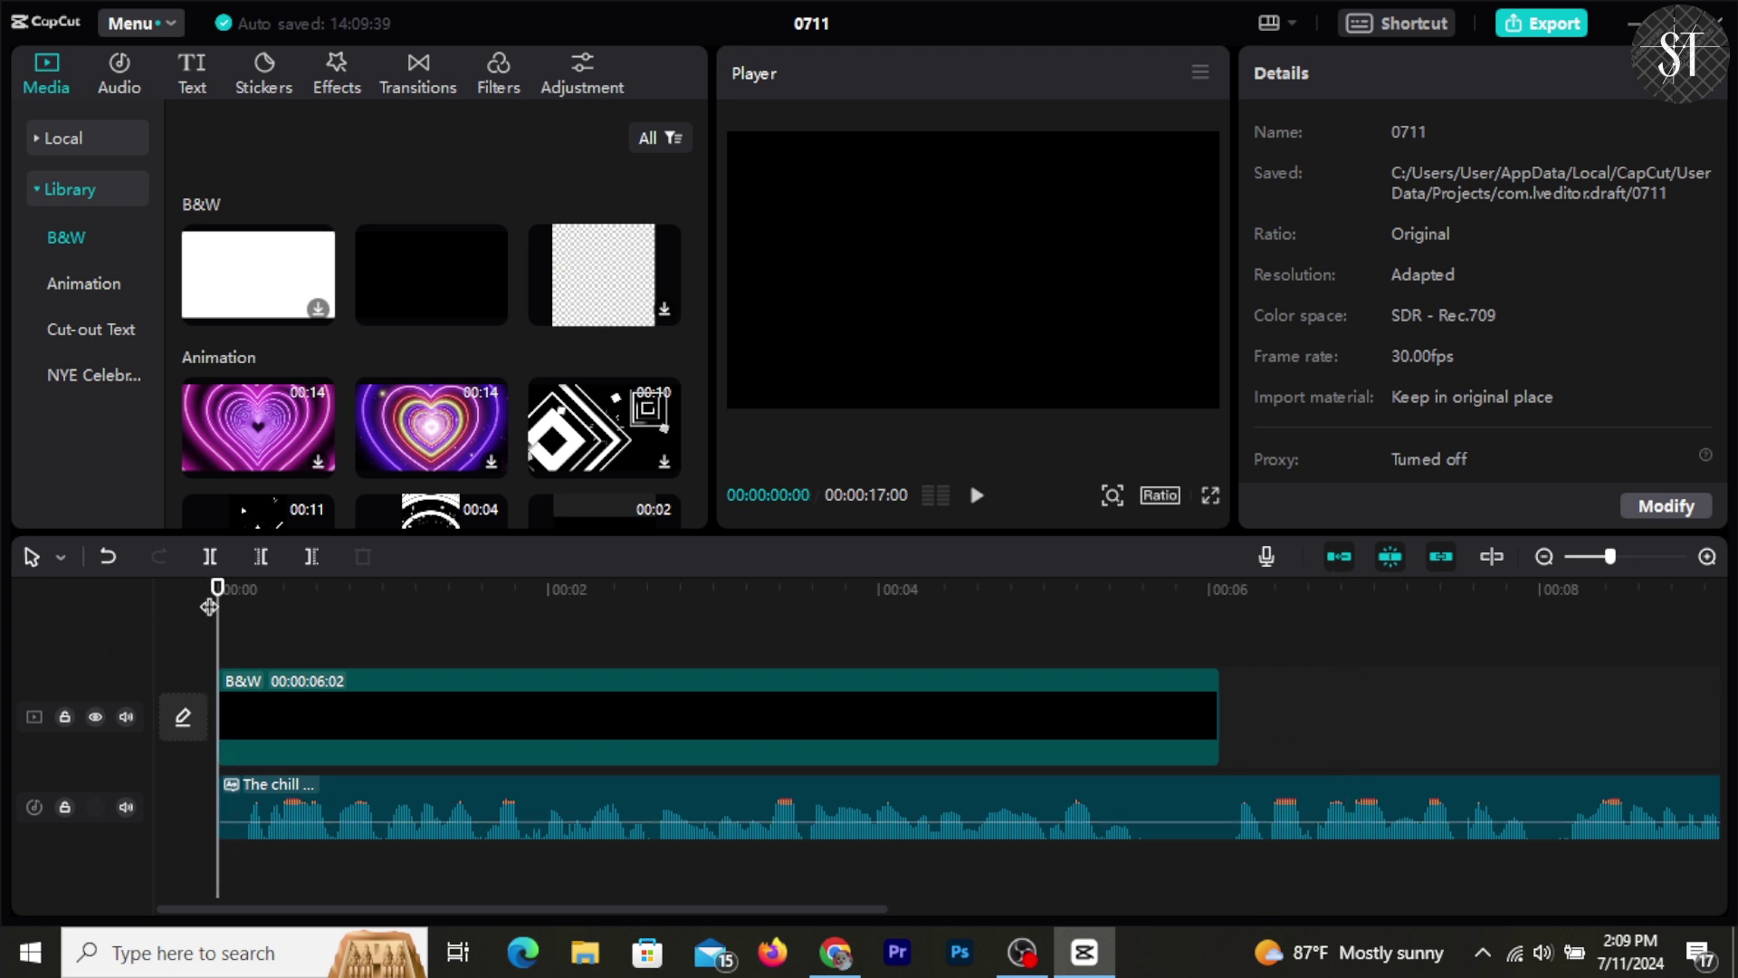
Look through the auto caption languages, keep English, and create the captions from the narration
left_click(187, 76)
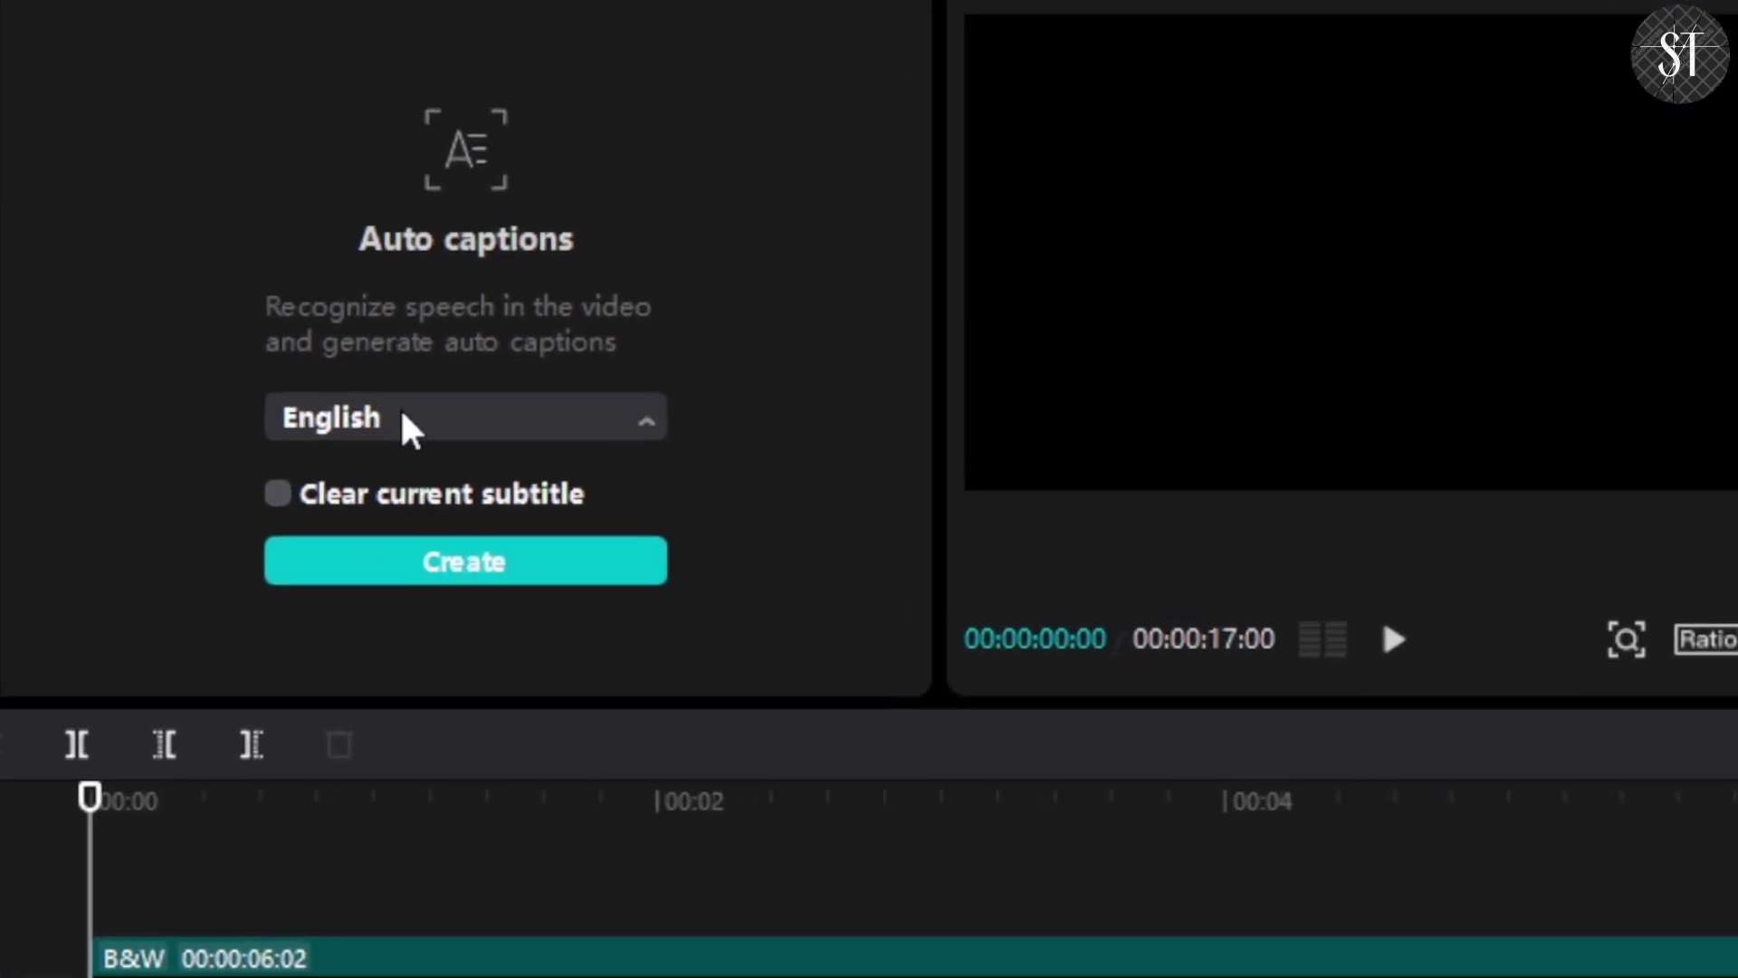
left_click(513, 471)
scroll(315, 617, "down", 5)
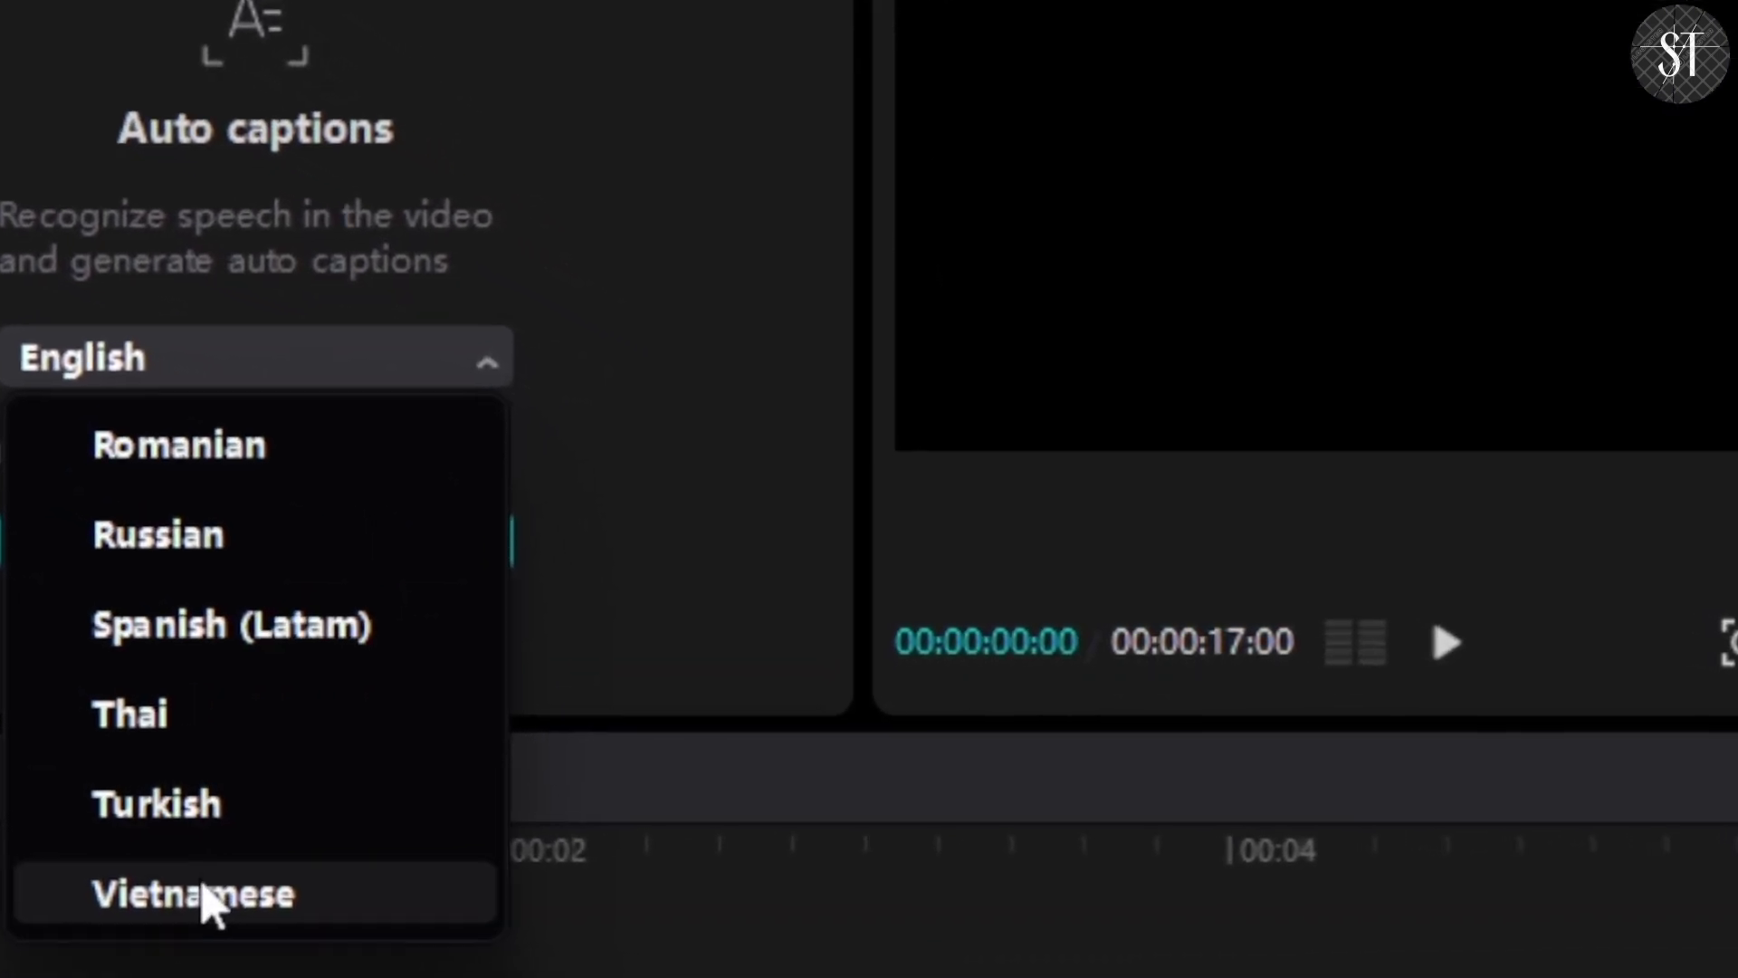
scroll(357, 863, "up", 2)
scroll(144, 698, "up", 4)
scroll(139, 698, "down", 6)
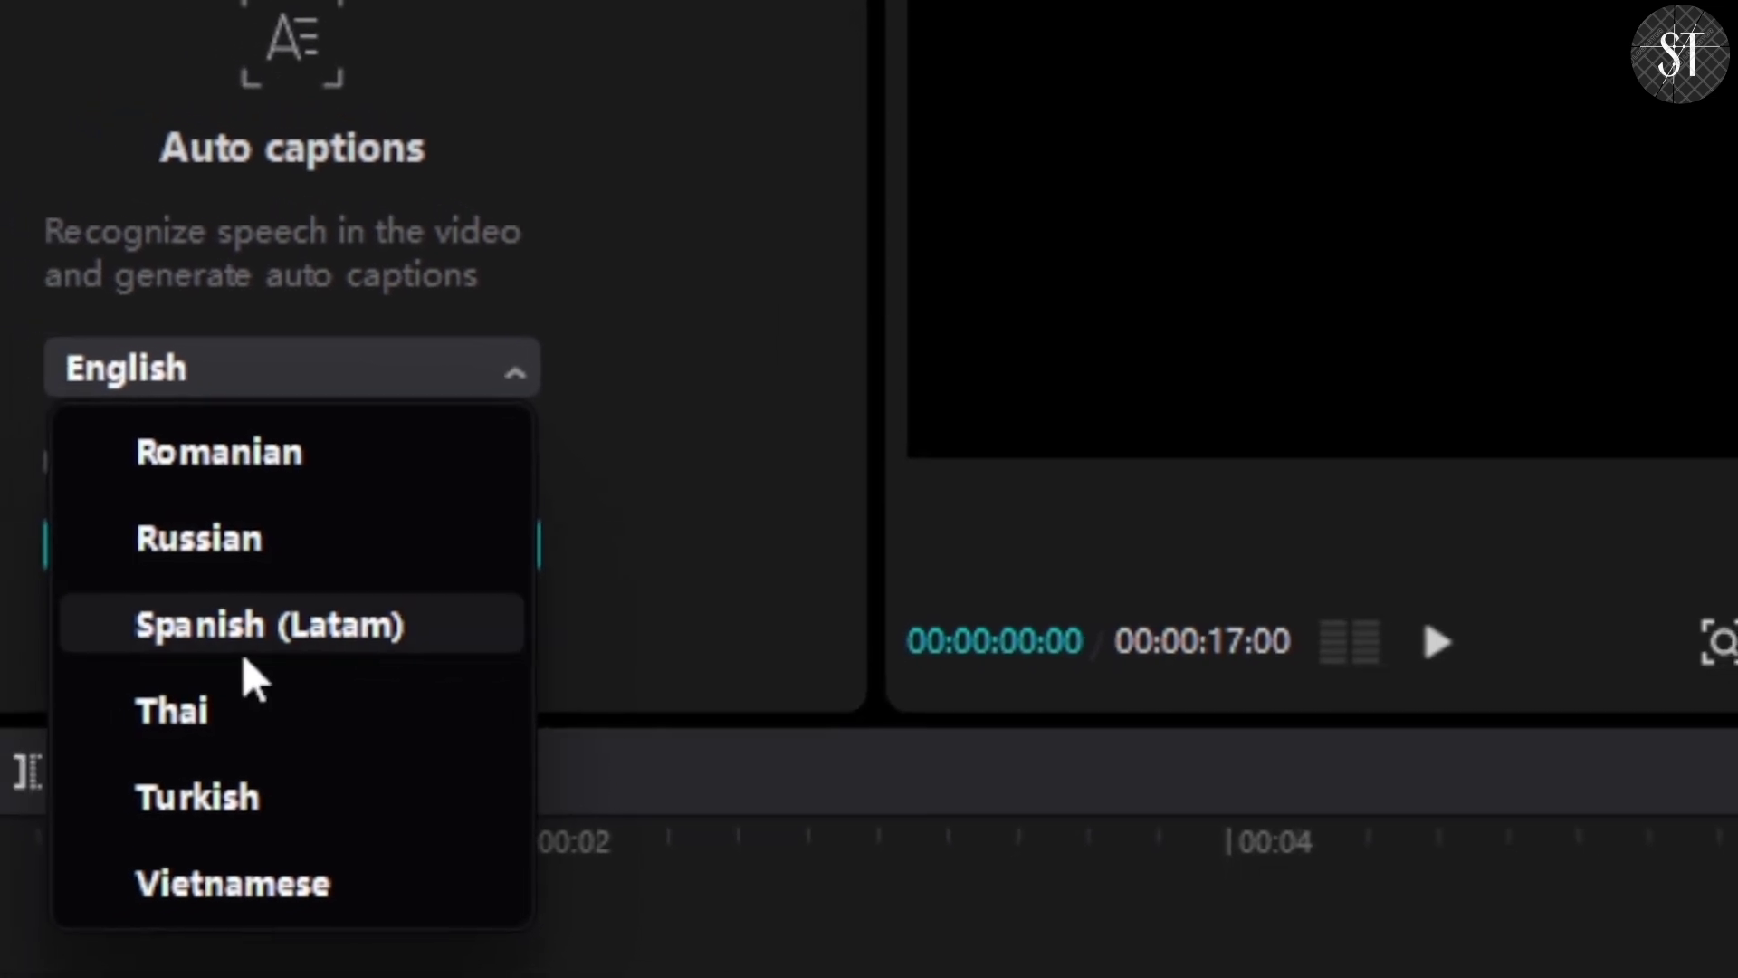
left_click(674, 357)
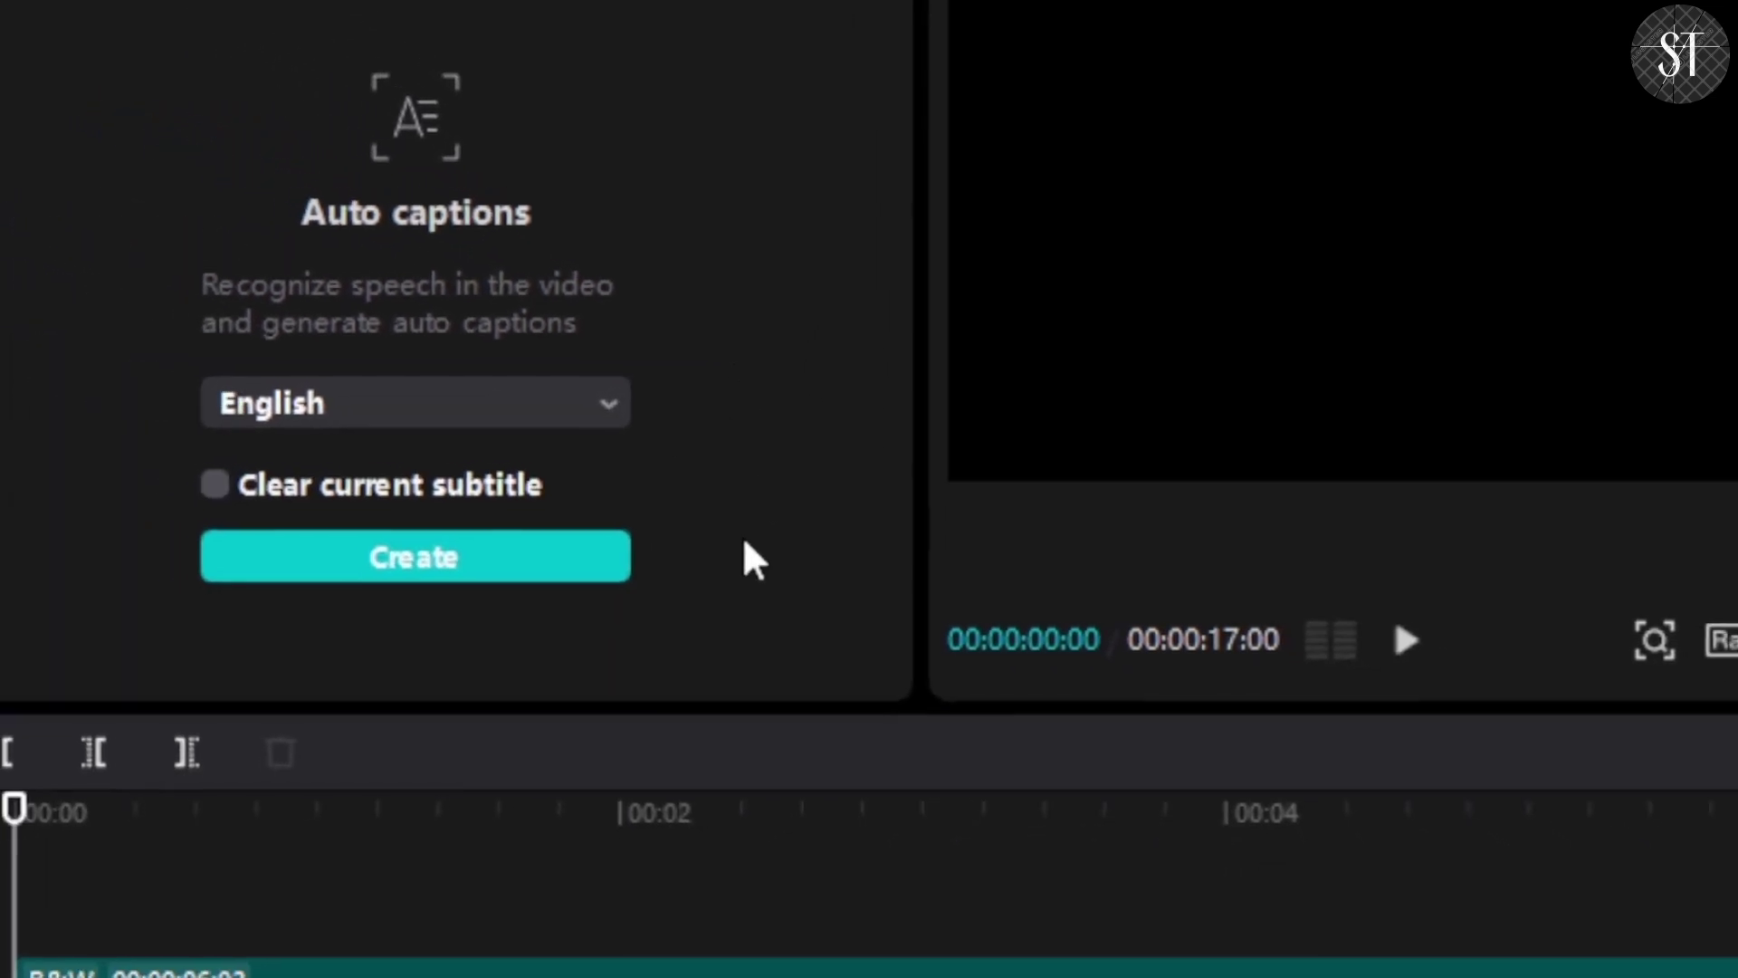
left_click(387, 554)
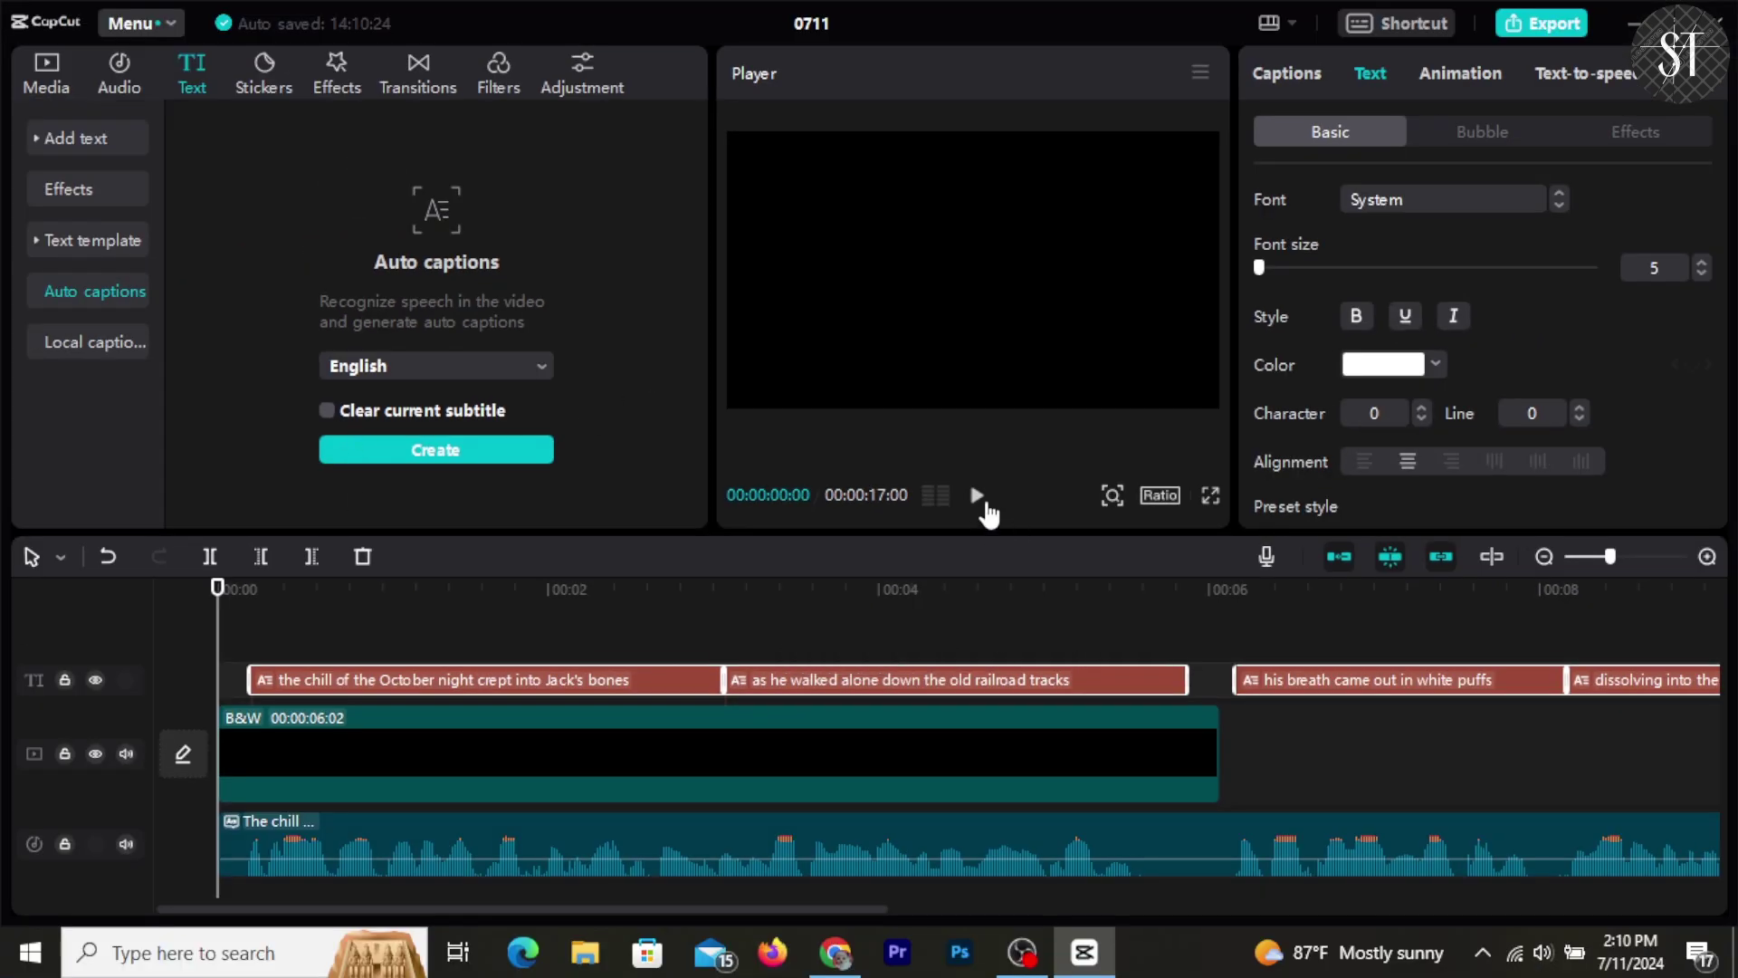
Mute the narration track, preview the captions in full screen up to 00:00:07:19, and deselect the captions after leaving full screen
left_click(126, 843)
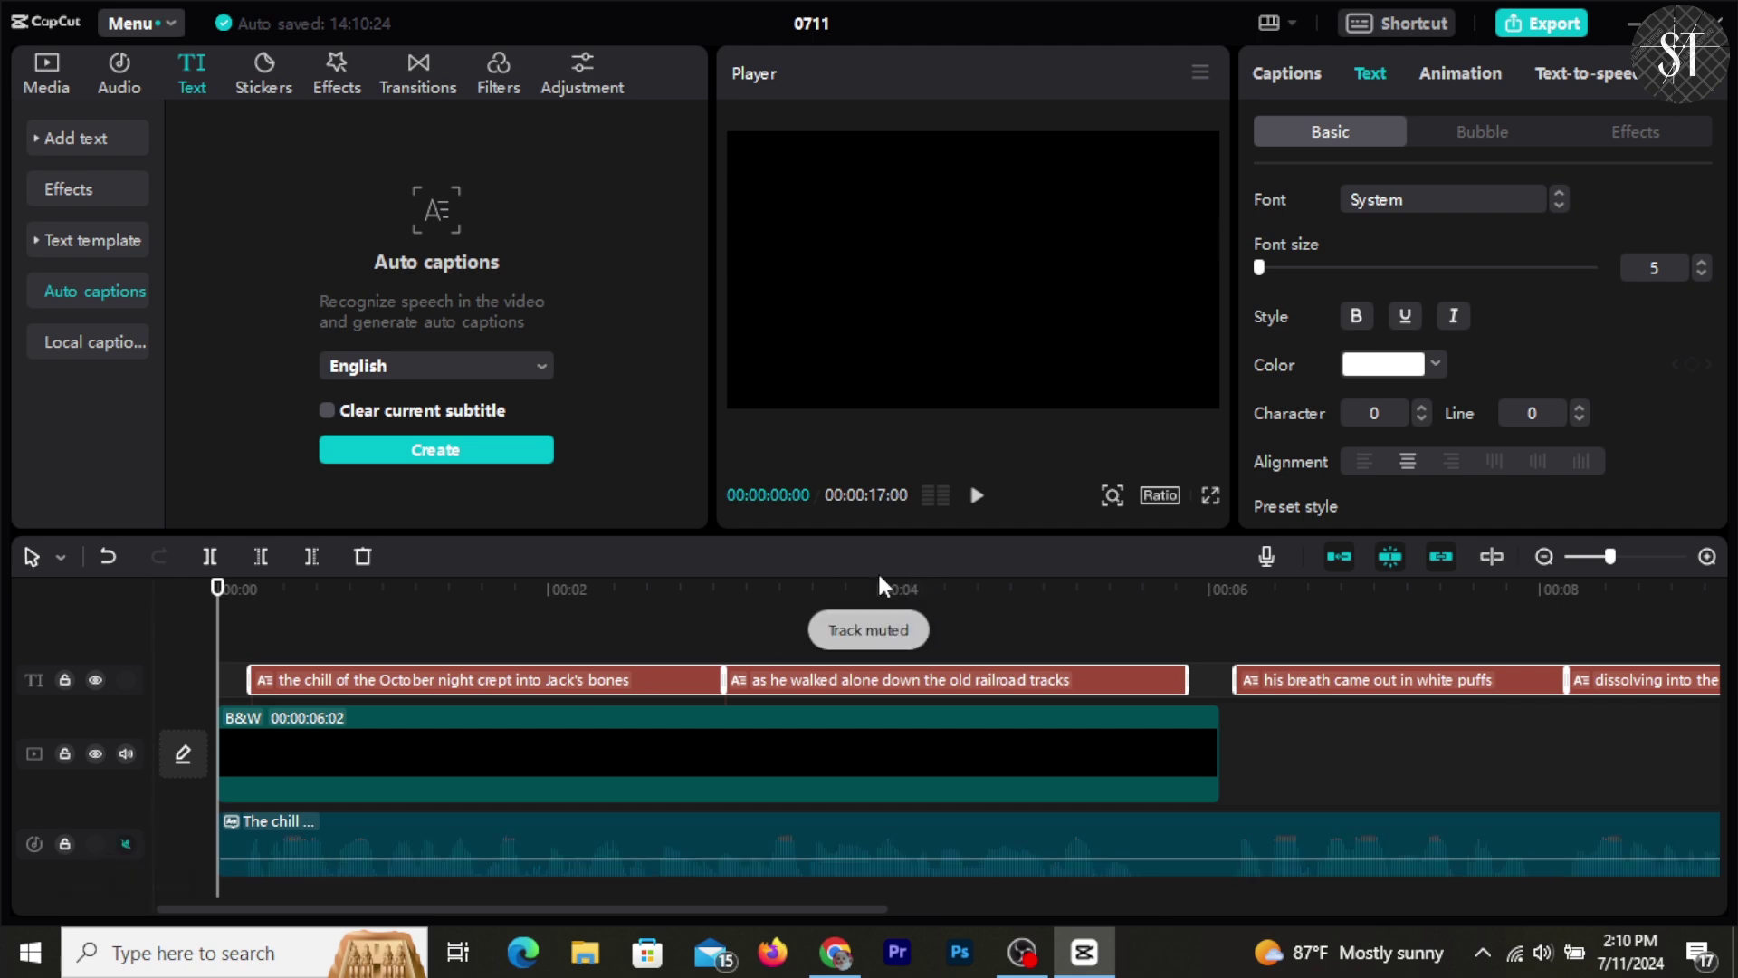
left_click(1211, 496)
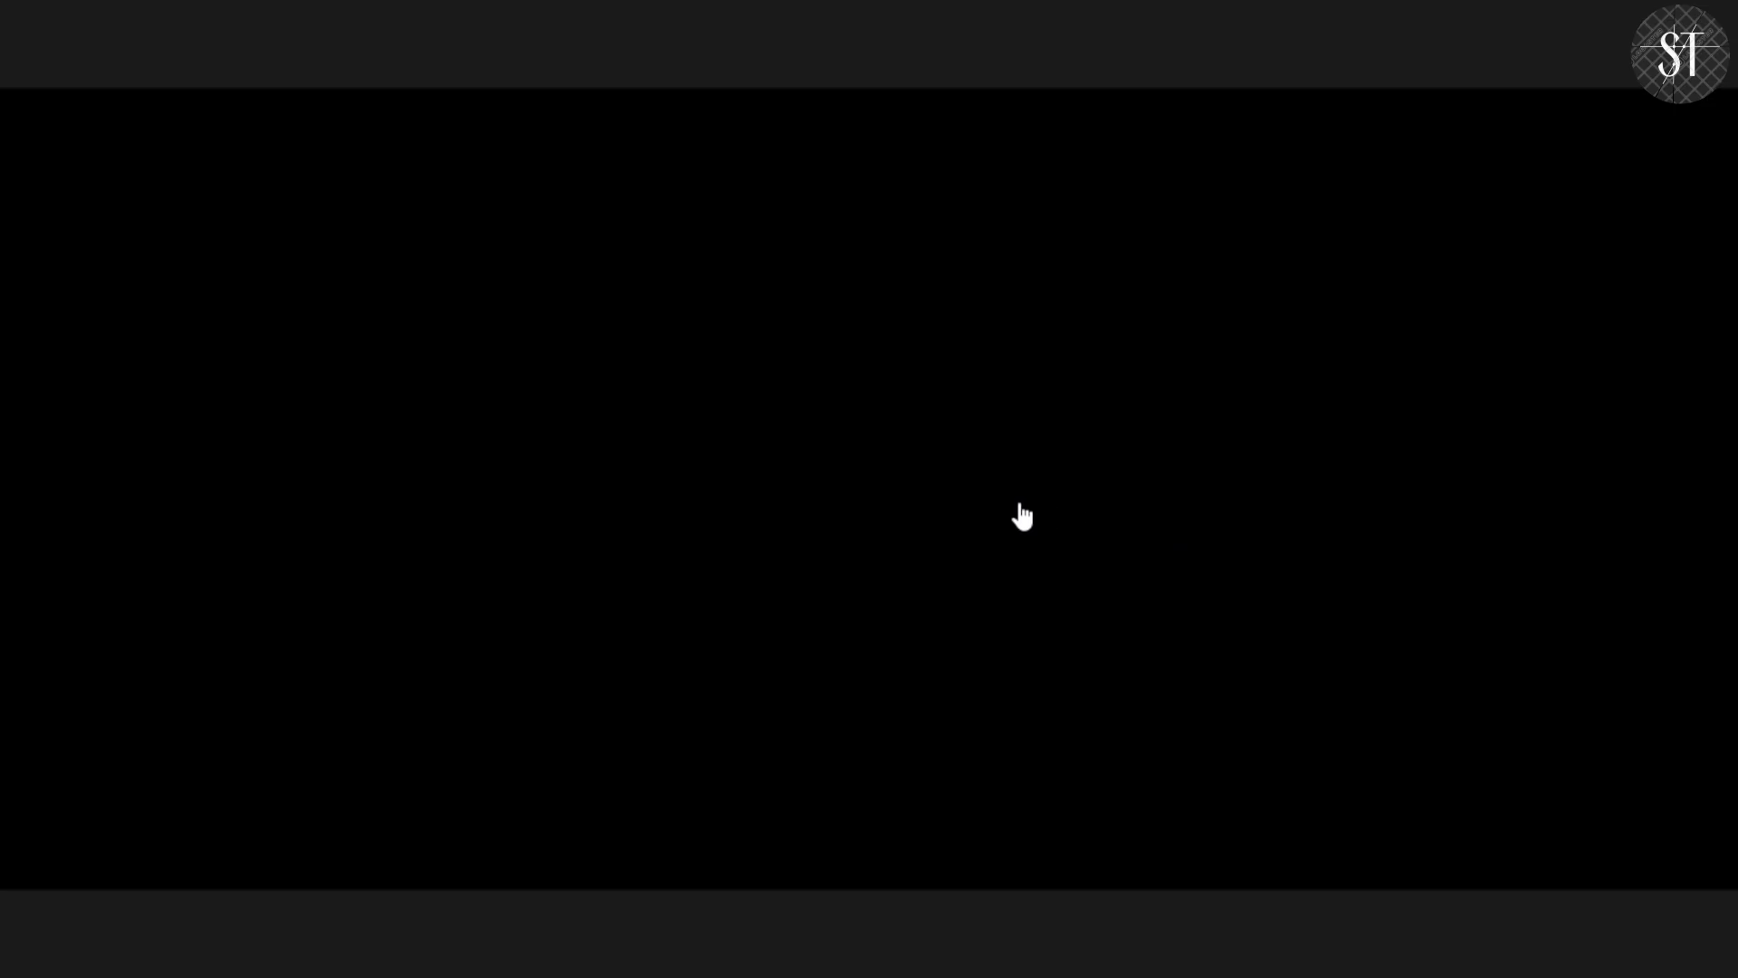
left_click(529, 865)
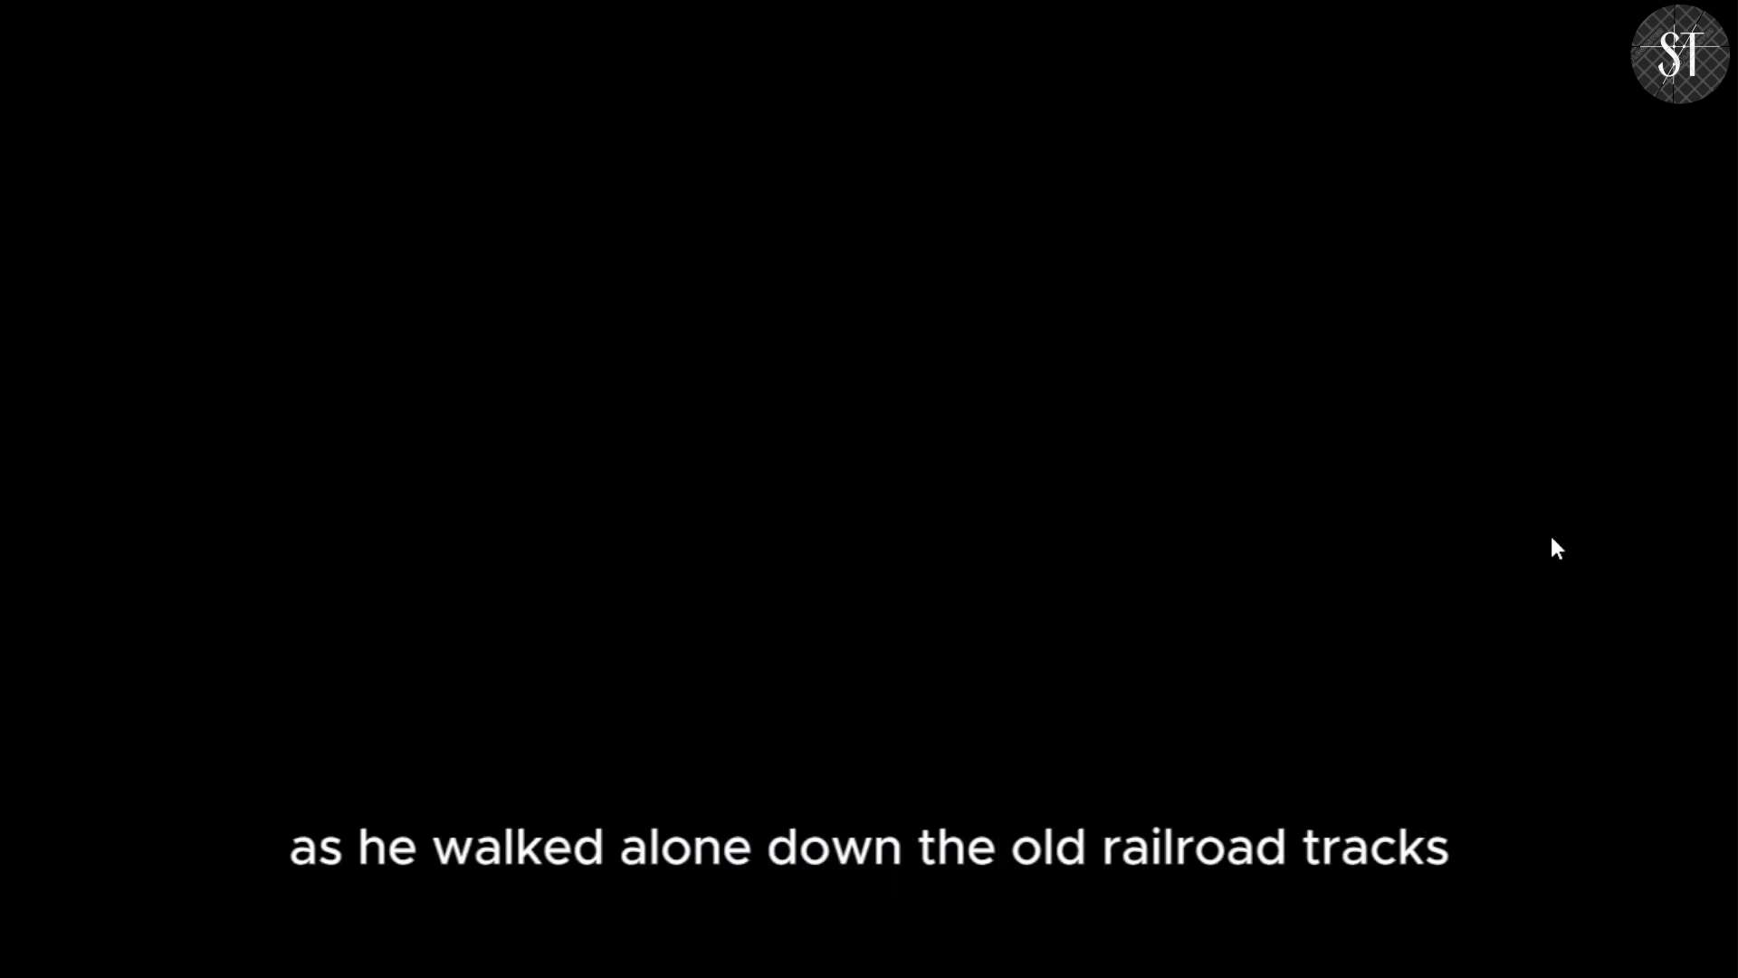
mouse_move(582, 706)
left_click(528, 871)
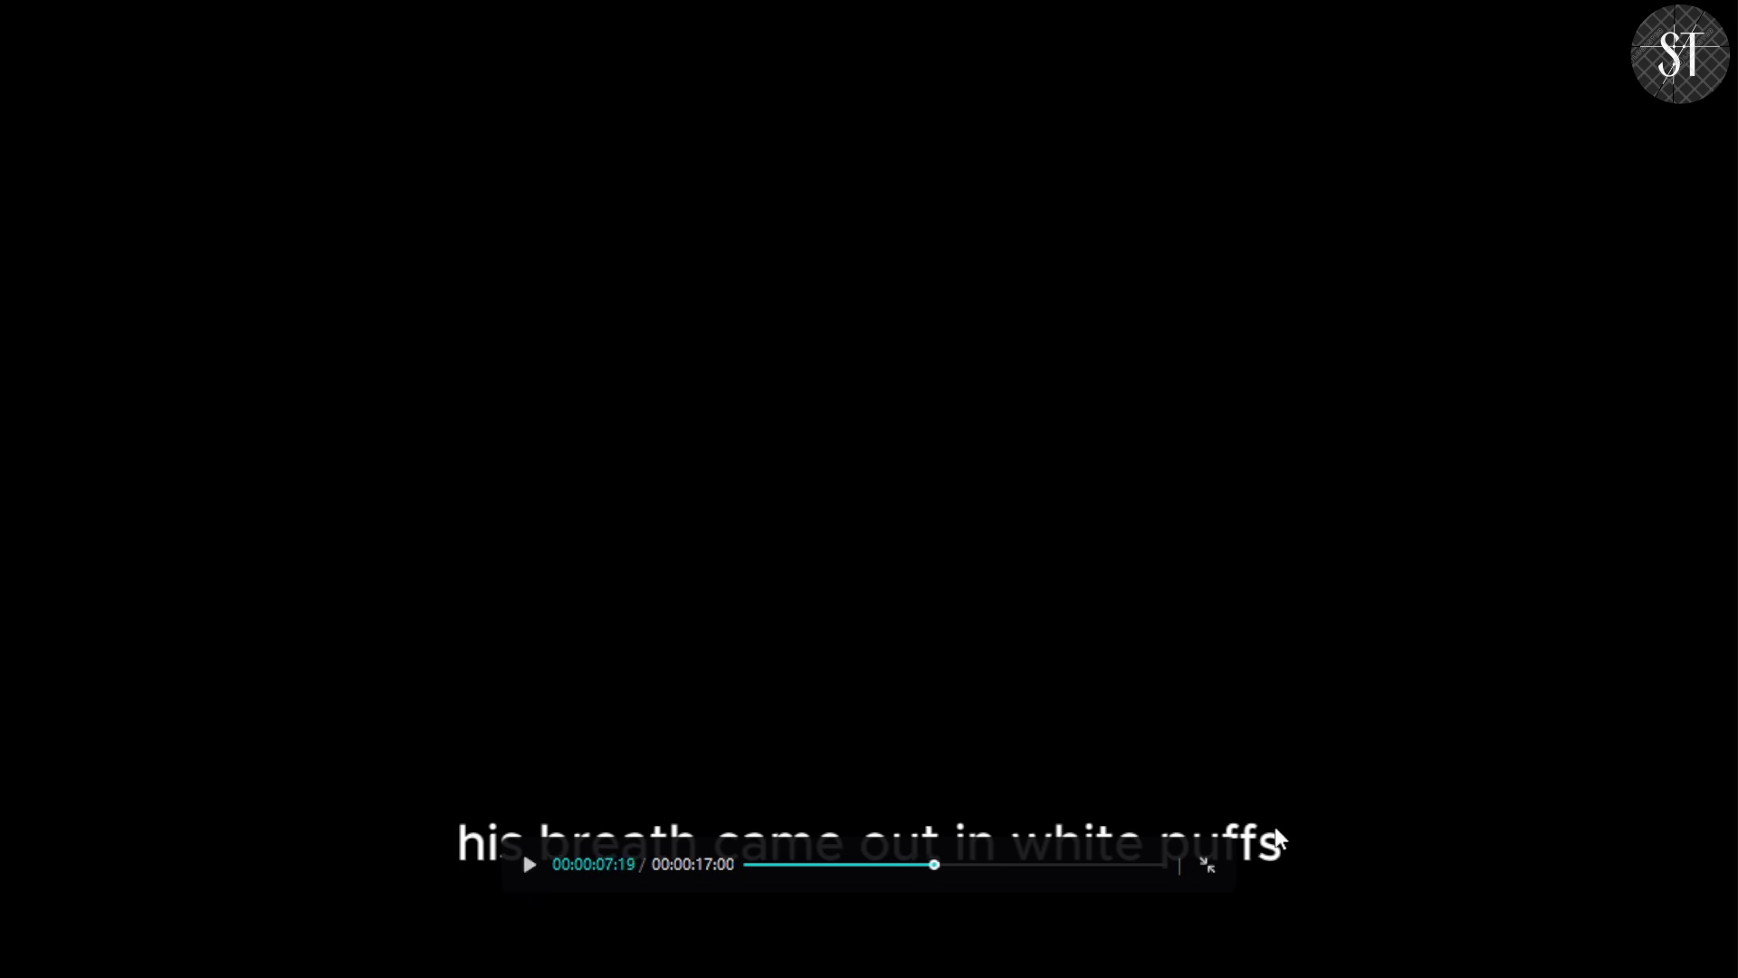
left_click(1209, 867)
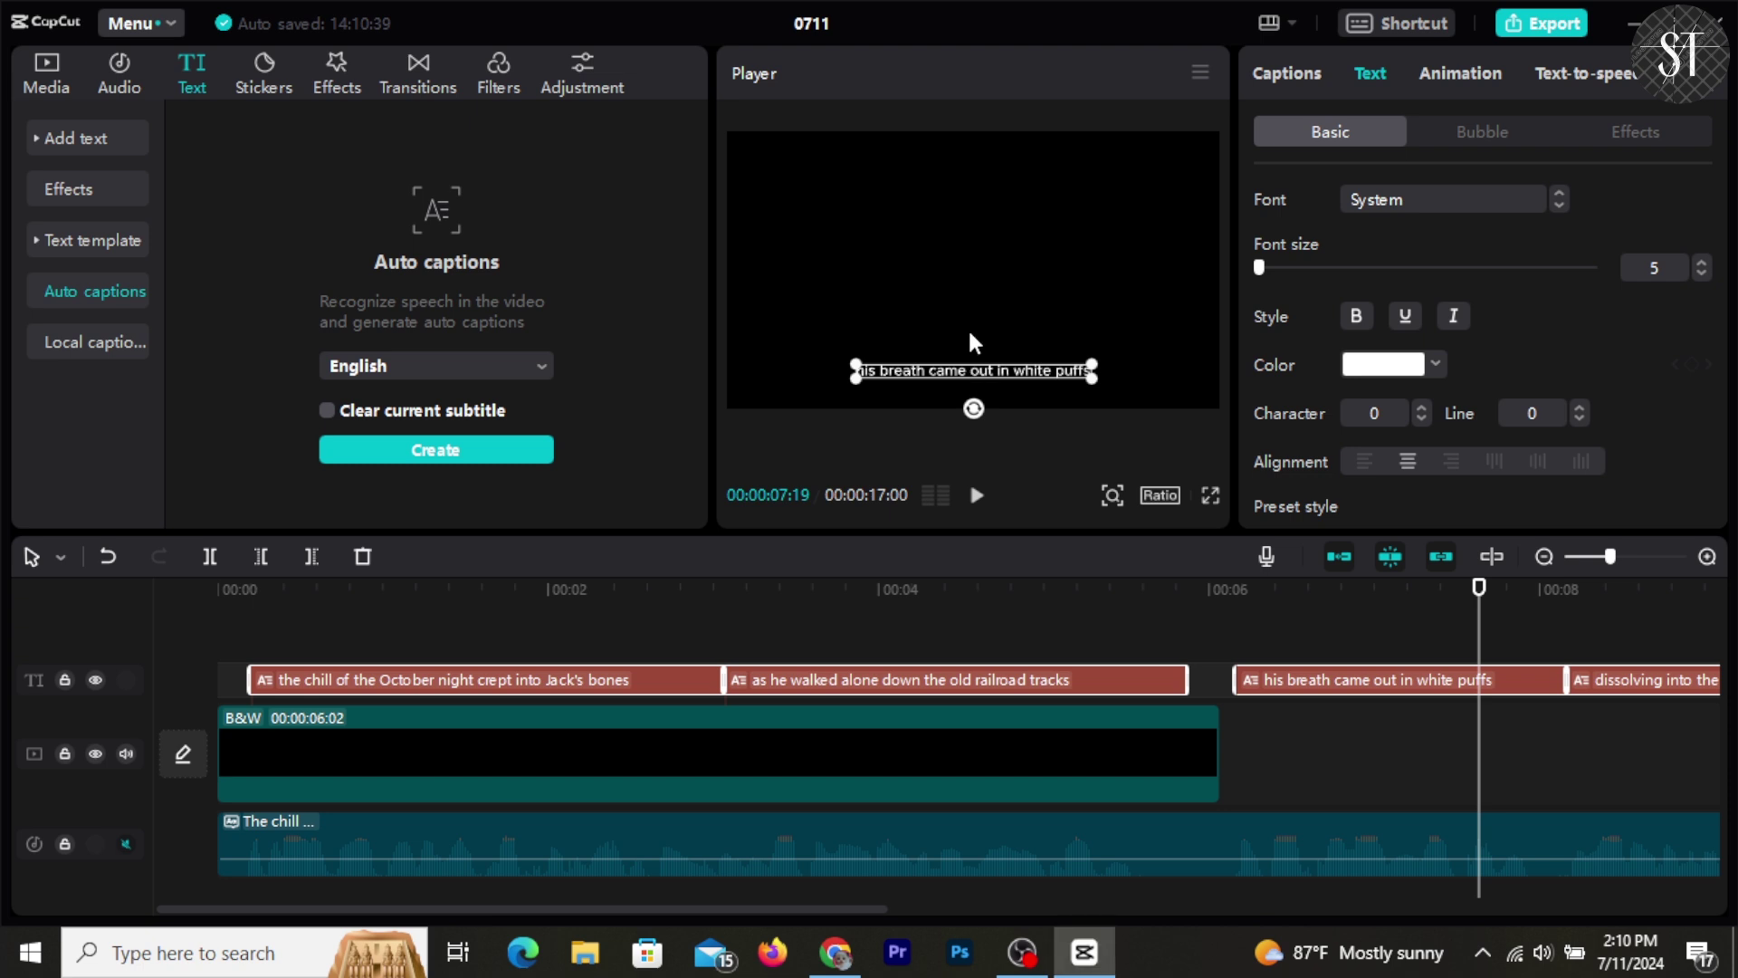
left_click(971, 367)
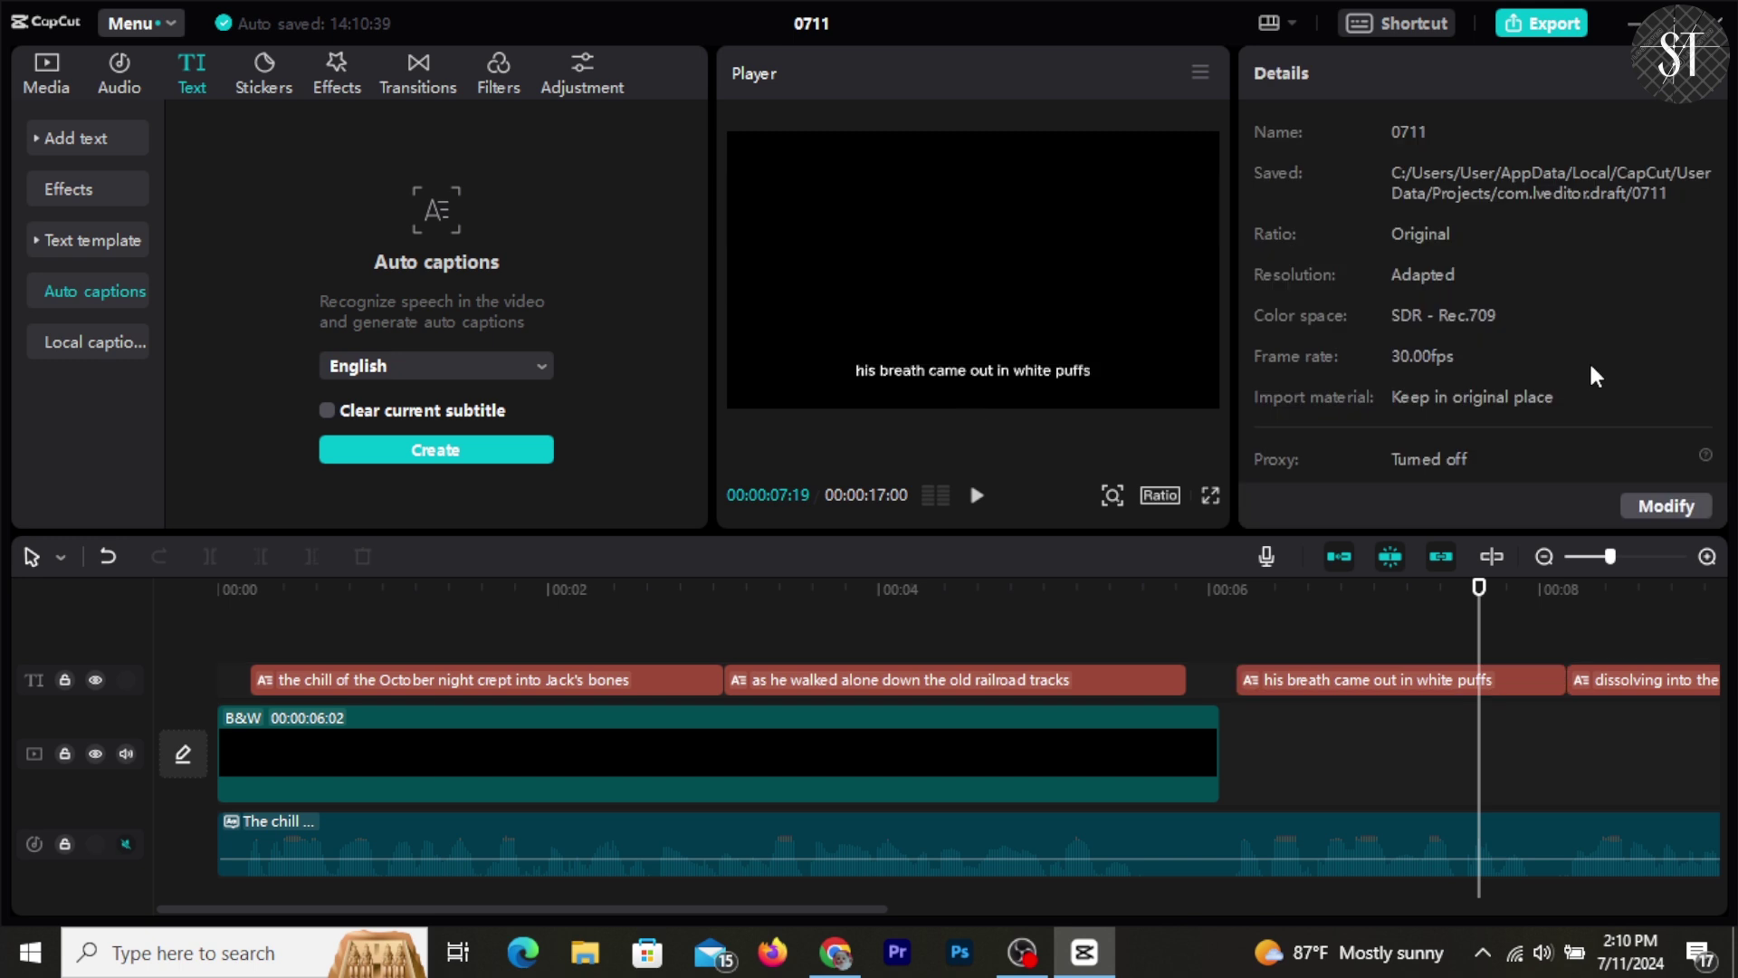
Move the captions slightly higher in the frame and look through the available text effects for them
left_click_drag(976, 366, 978, 332)
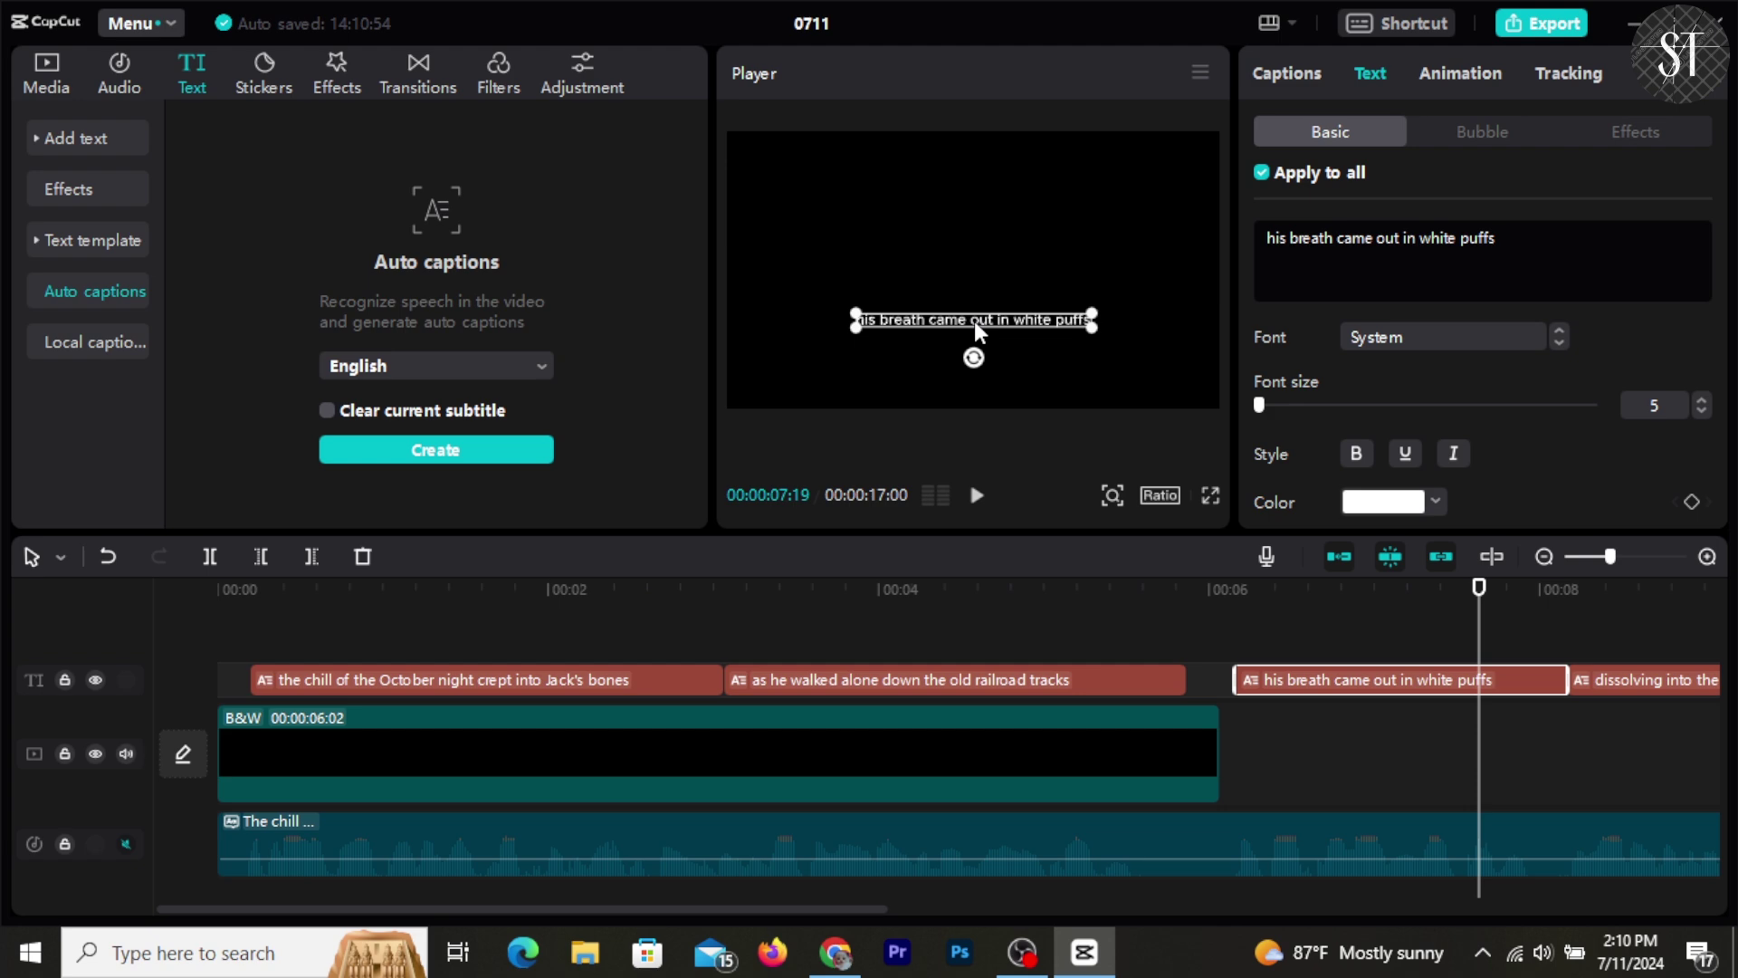
left_click(1623, 133)
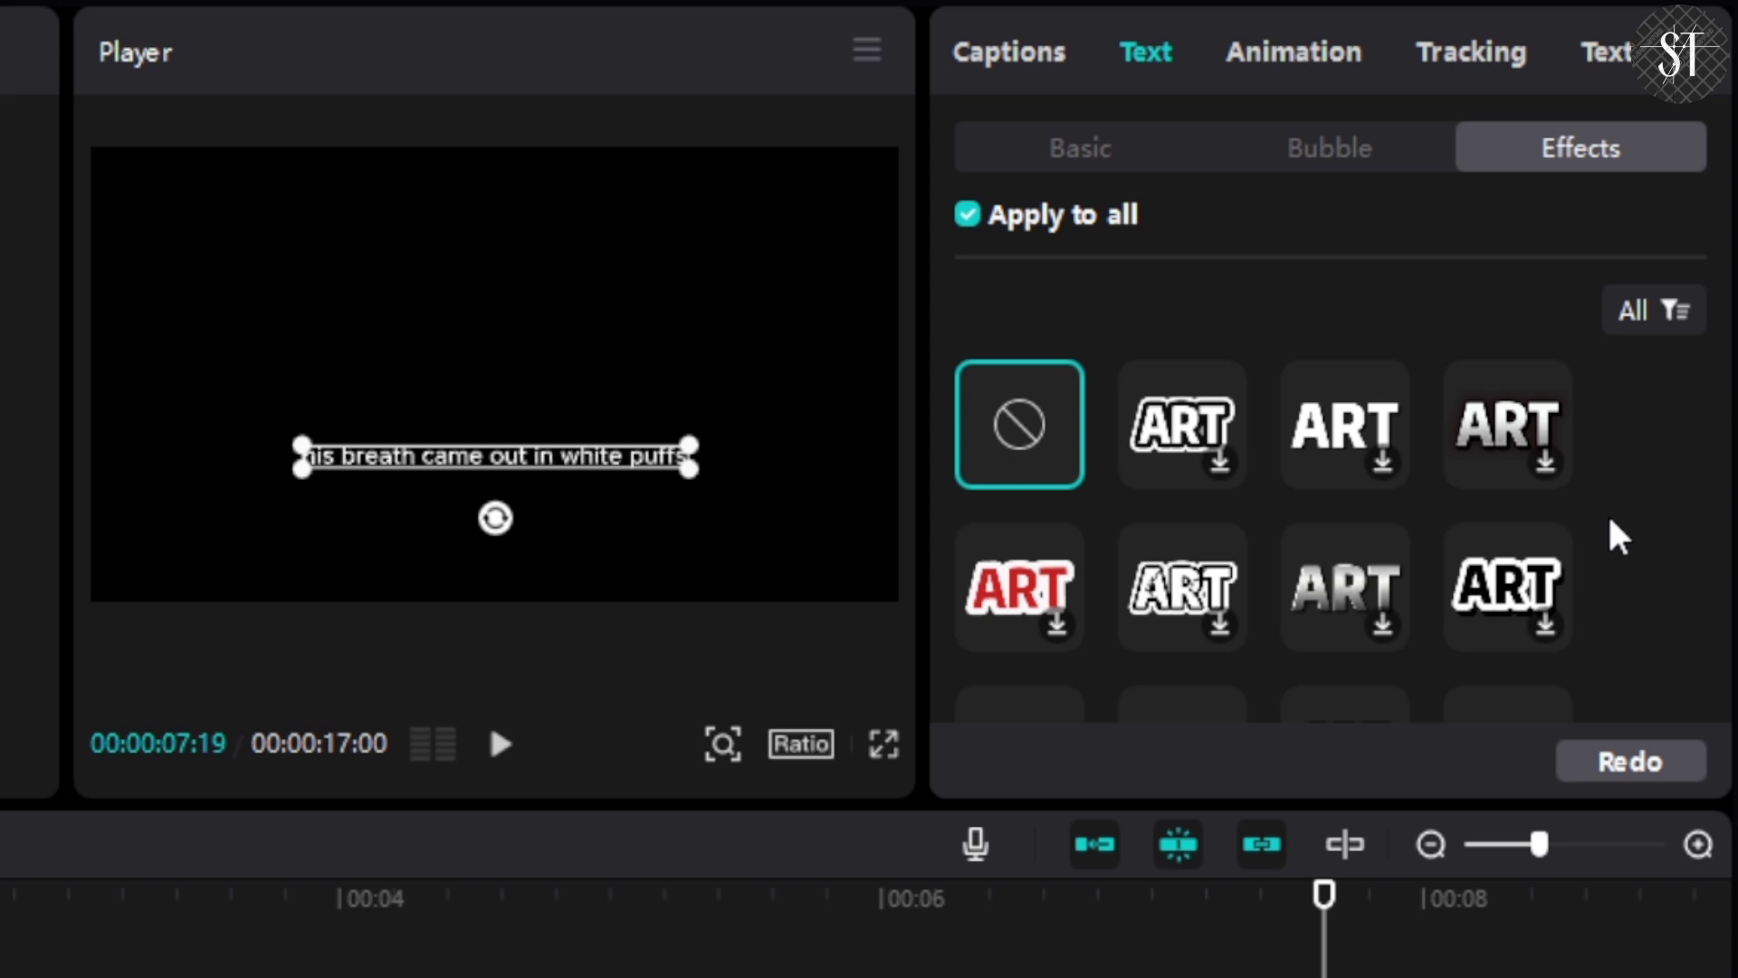
scroll(1630, 516, "down", 5)
scroll(1630, 520, "up", 4)
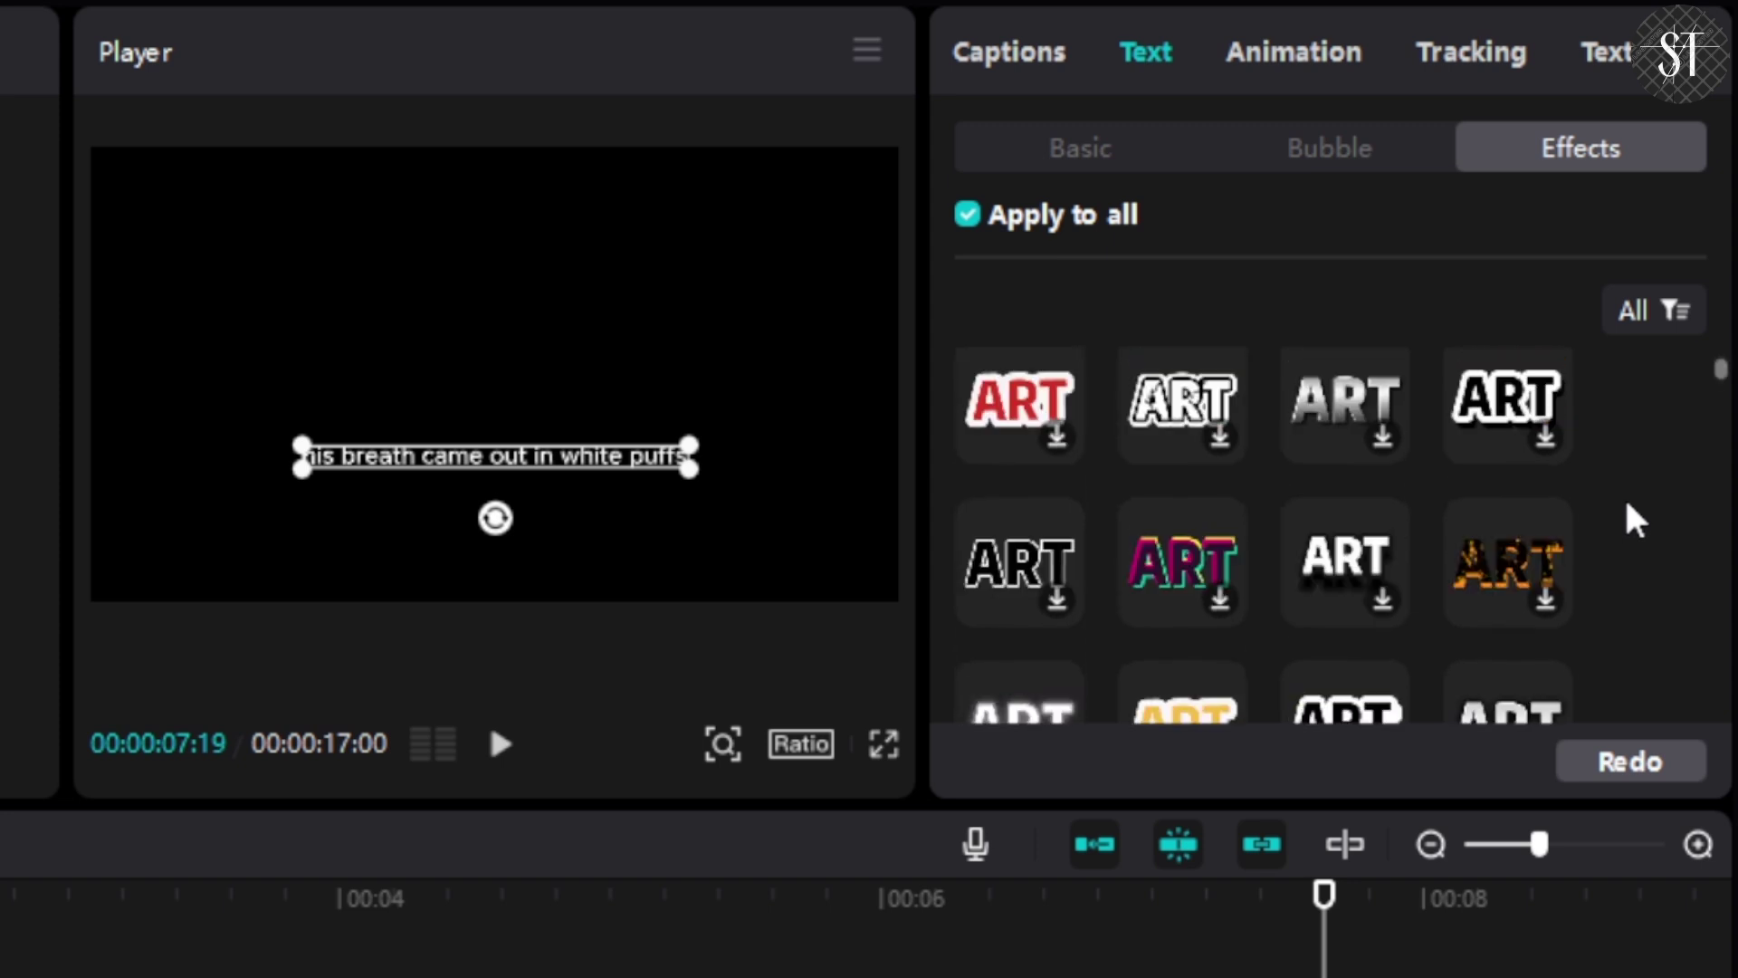
scroll(1524, 466, "down", 2)
scroll(1575, 475, "down", 3)
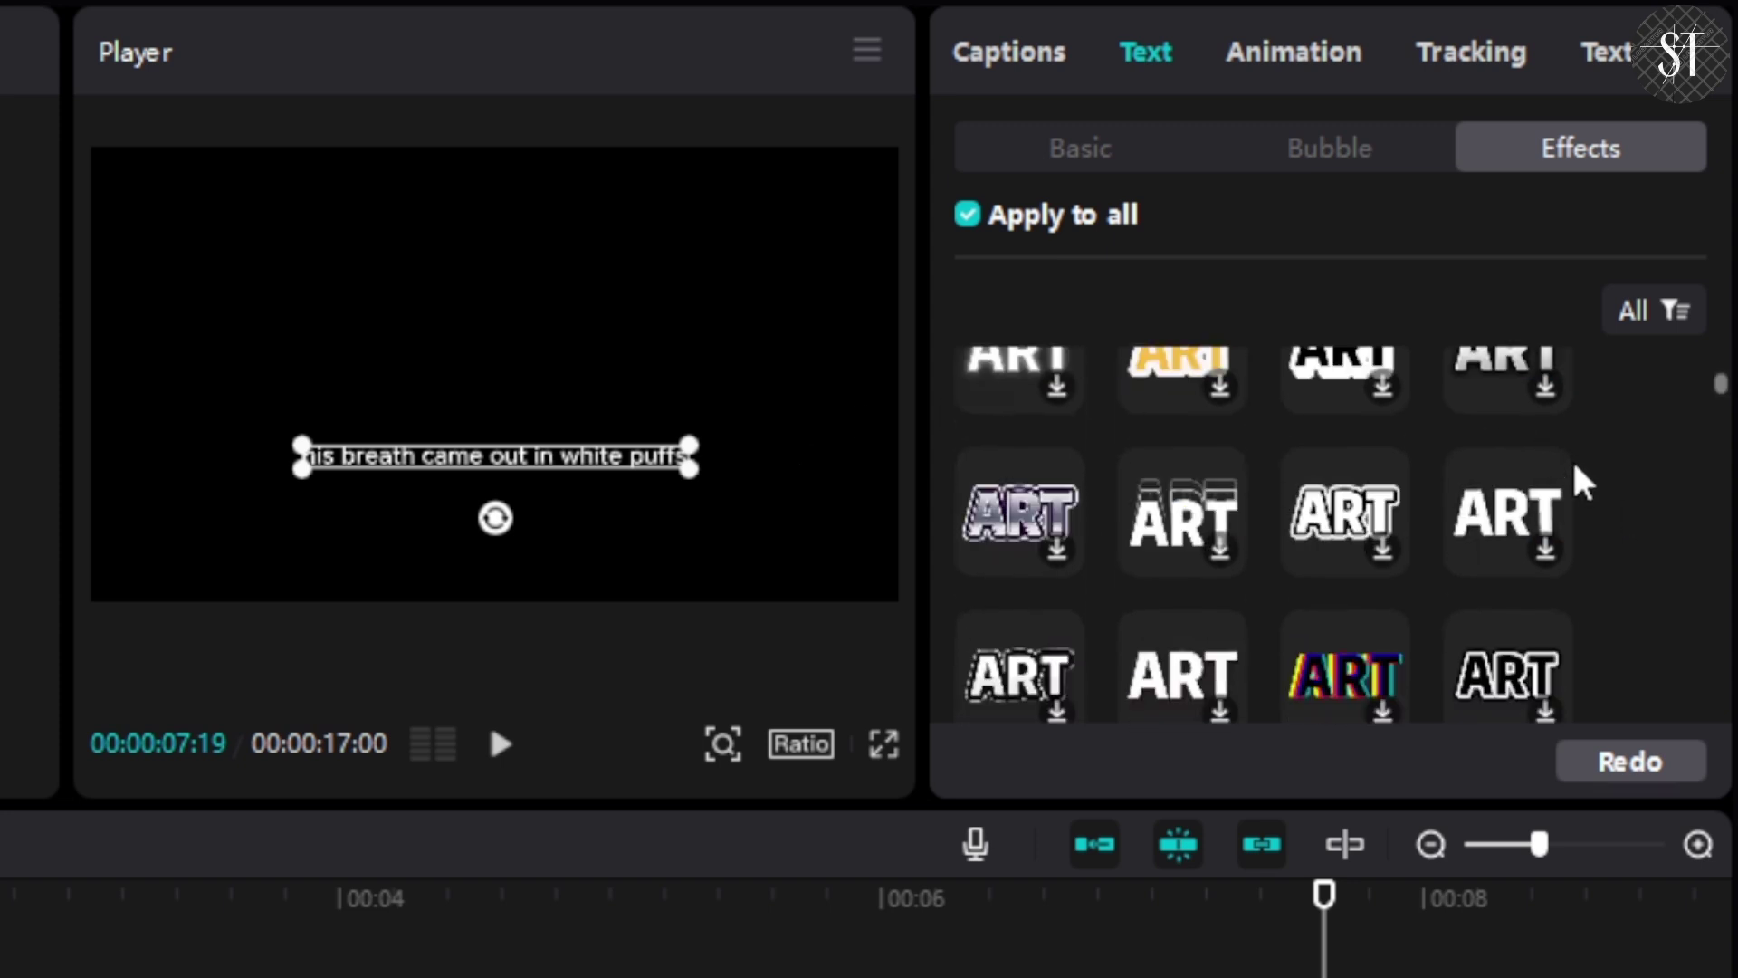
scroll(1621, 528, "down", 1)
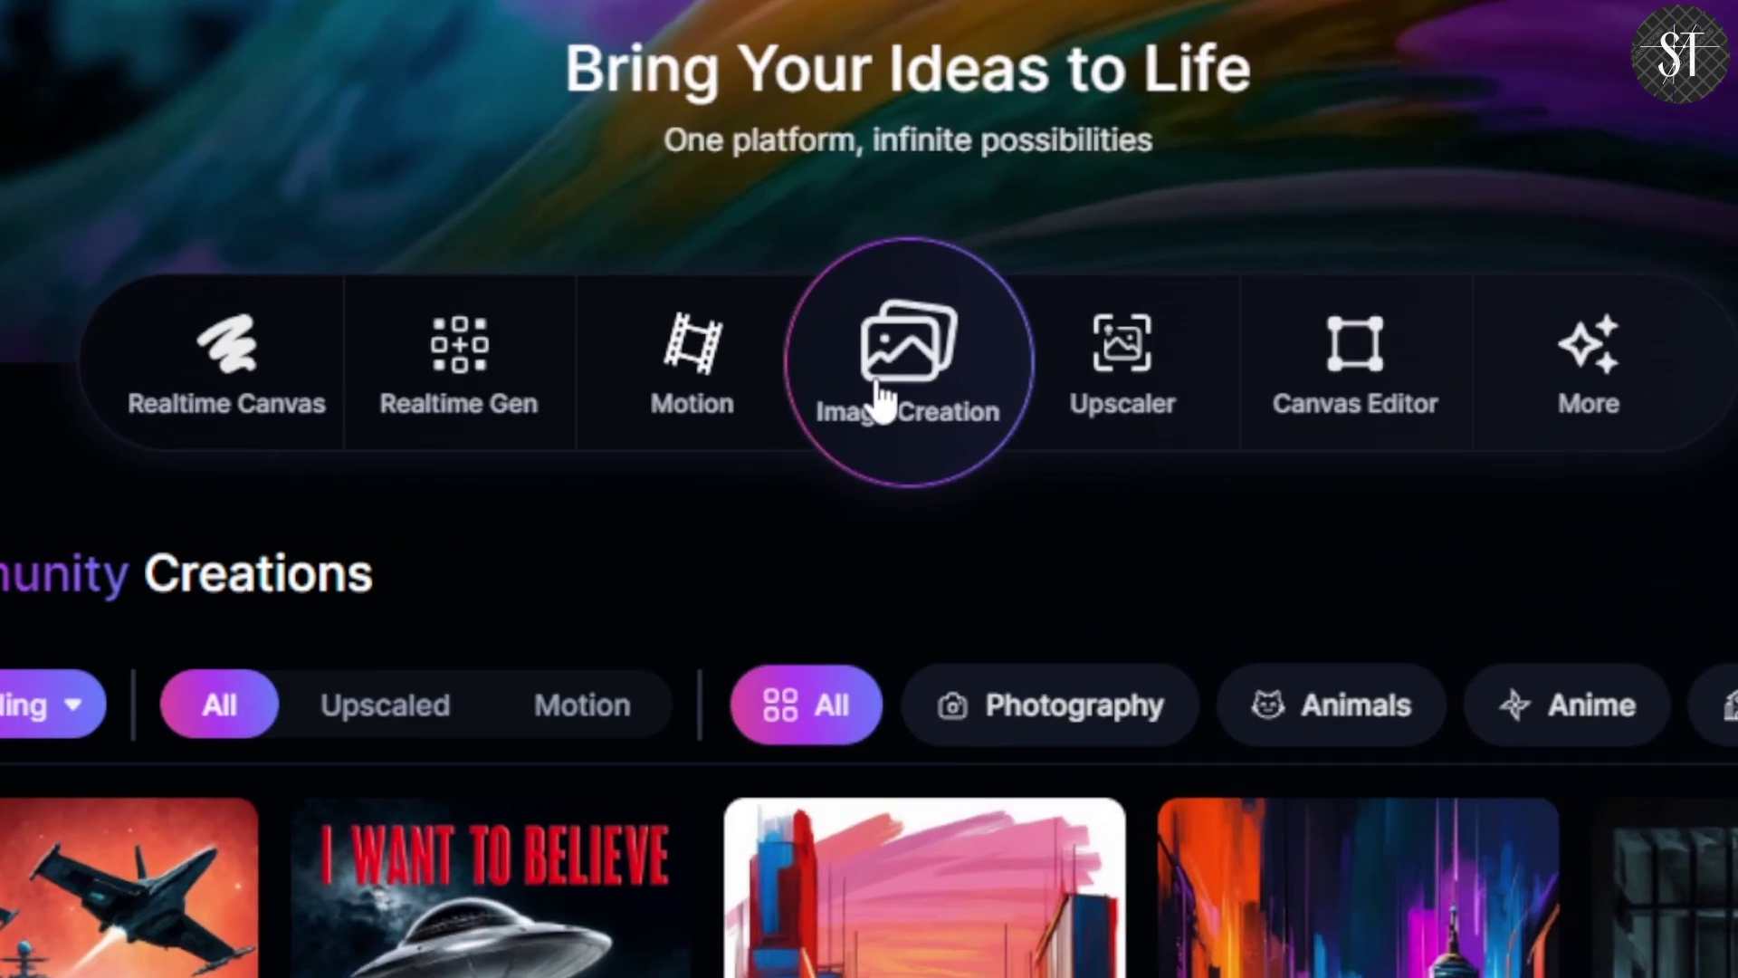
Open Leonardo.Ai's Image Creation tool, and copy the first subheading, The Abandoned Railroad, from the ChatGPT story chat
left_click(876, 398)
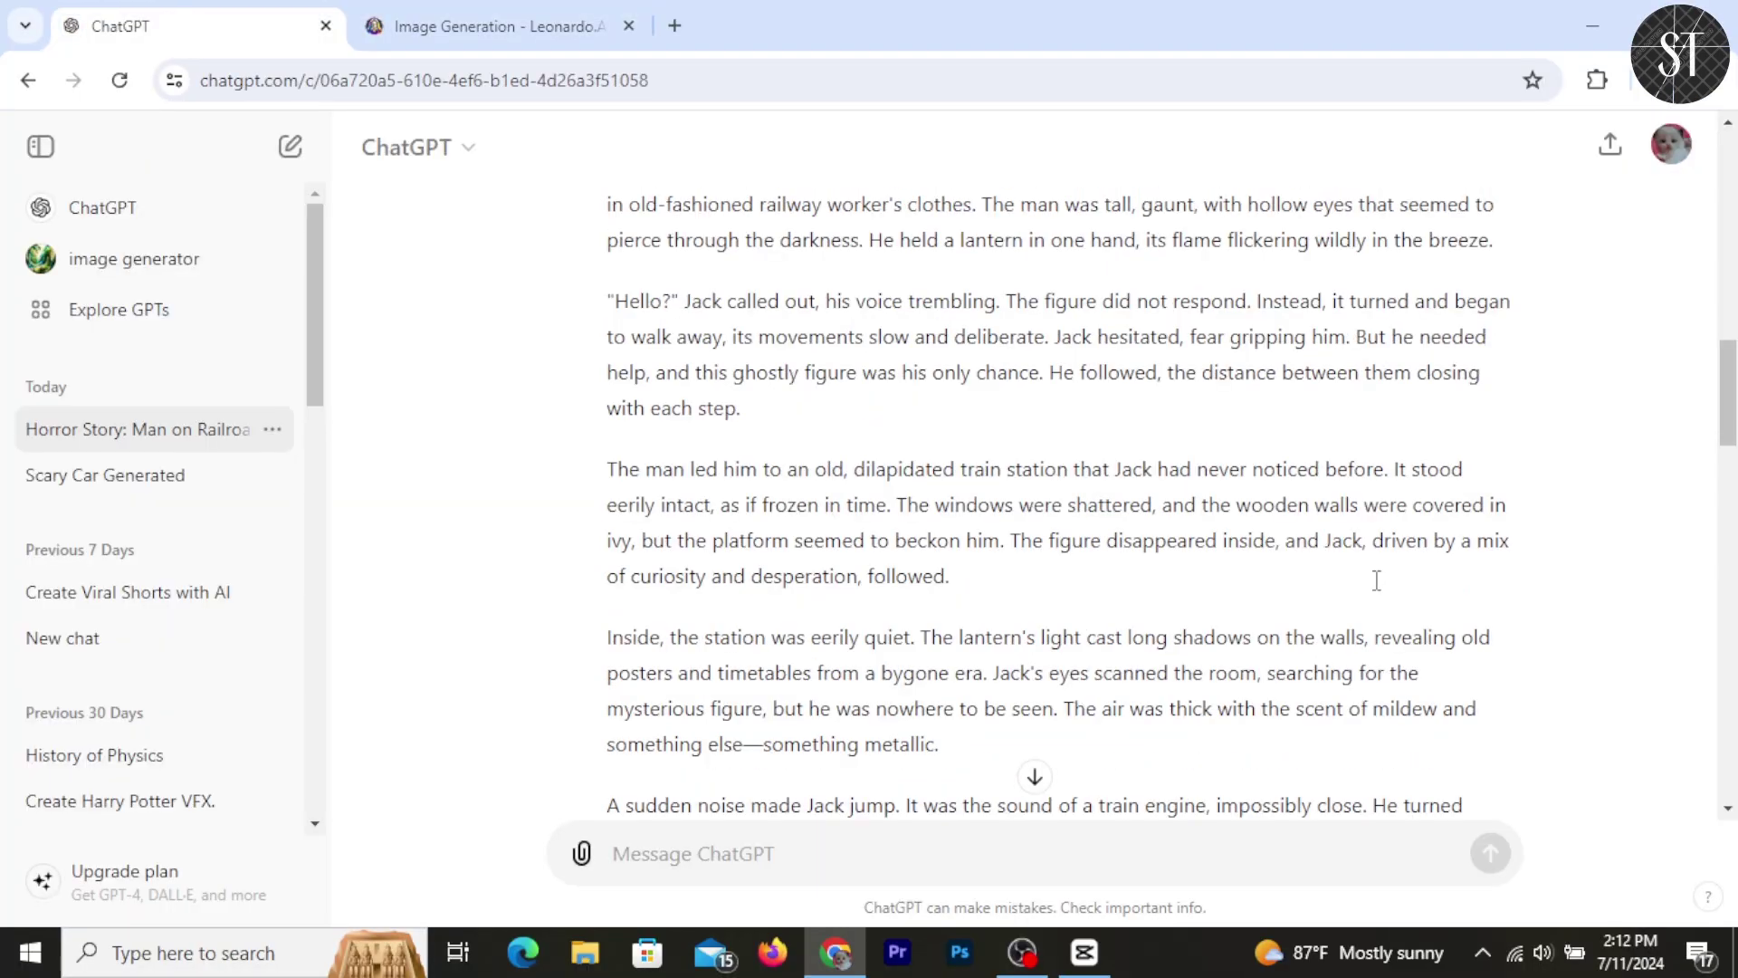
scroll(1376, 581, "down", 5)
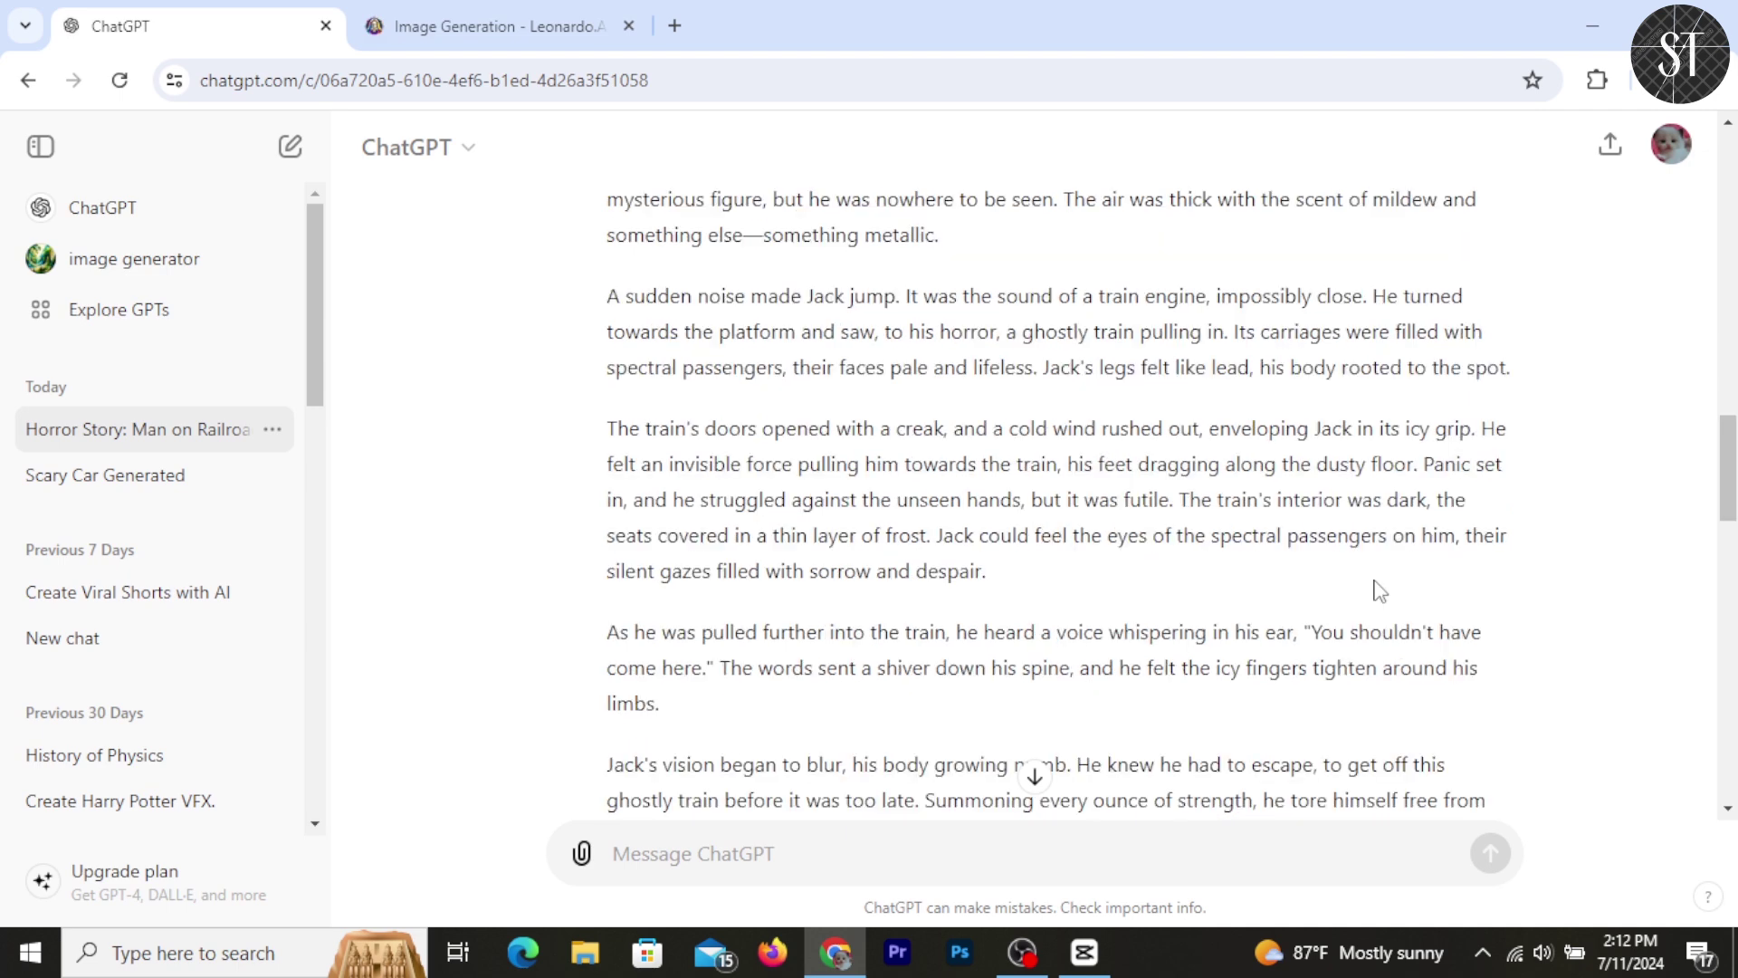
scroll(1377, 581, "down", 10)
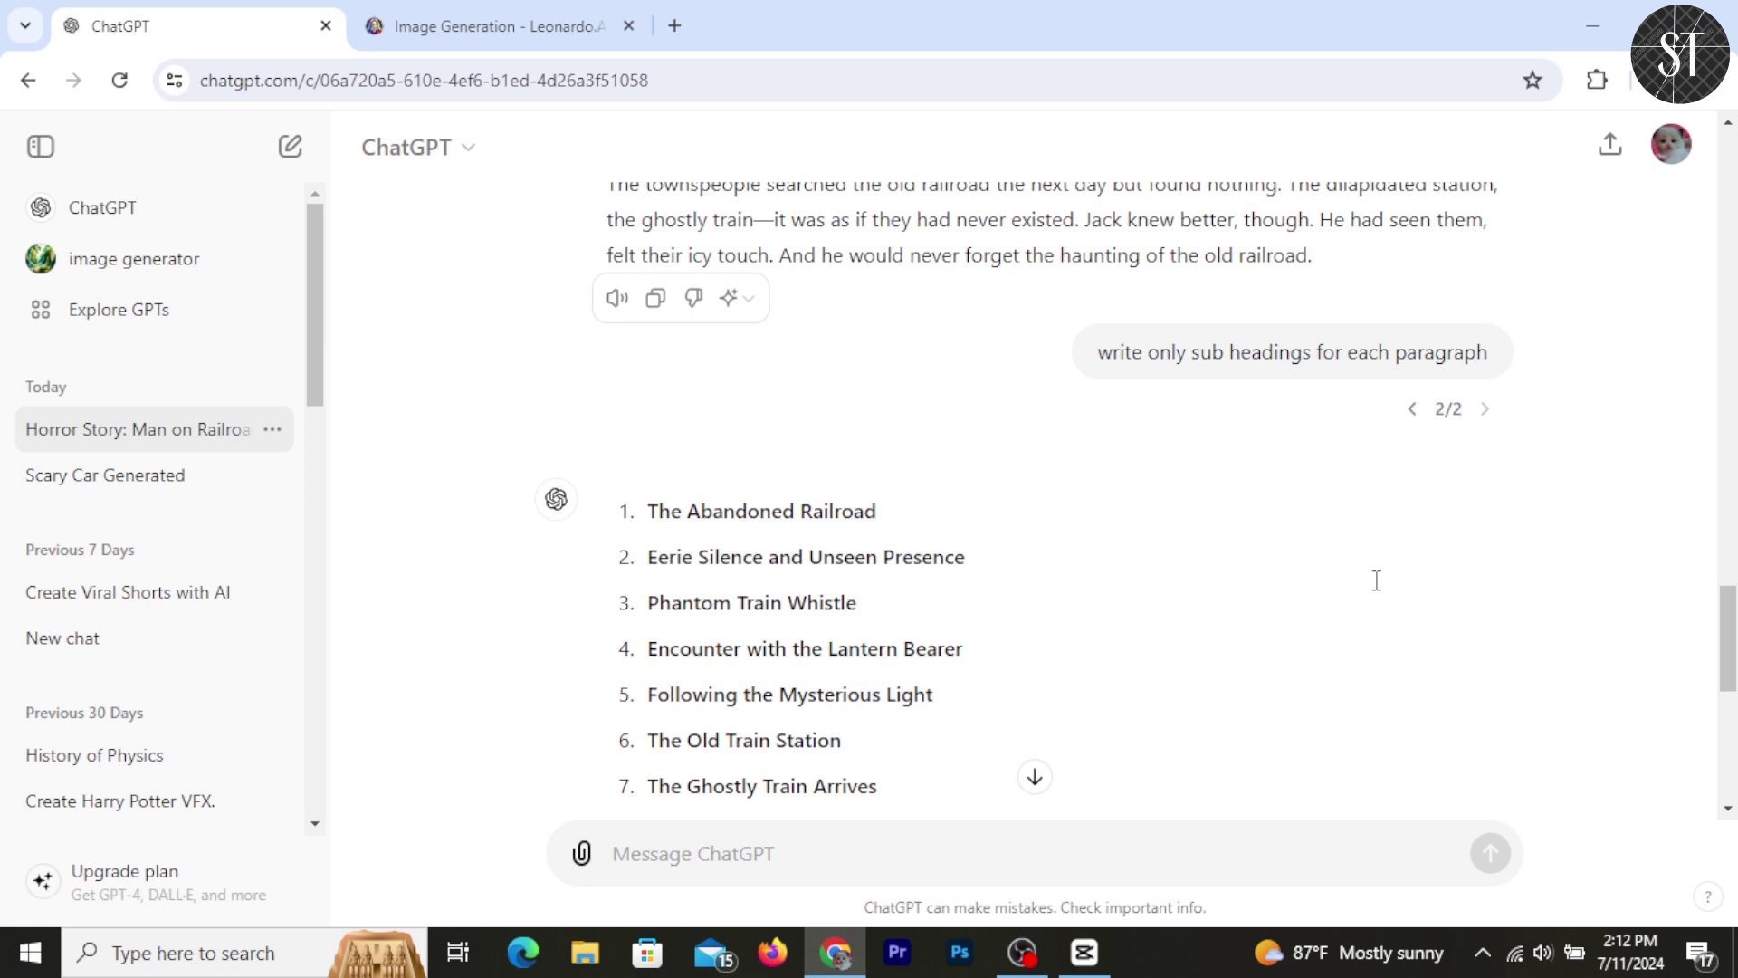
scroll(1377, 580, "down", 1)
triple_click(800, 382)
key("ctrl+c")
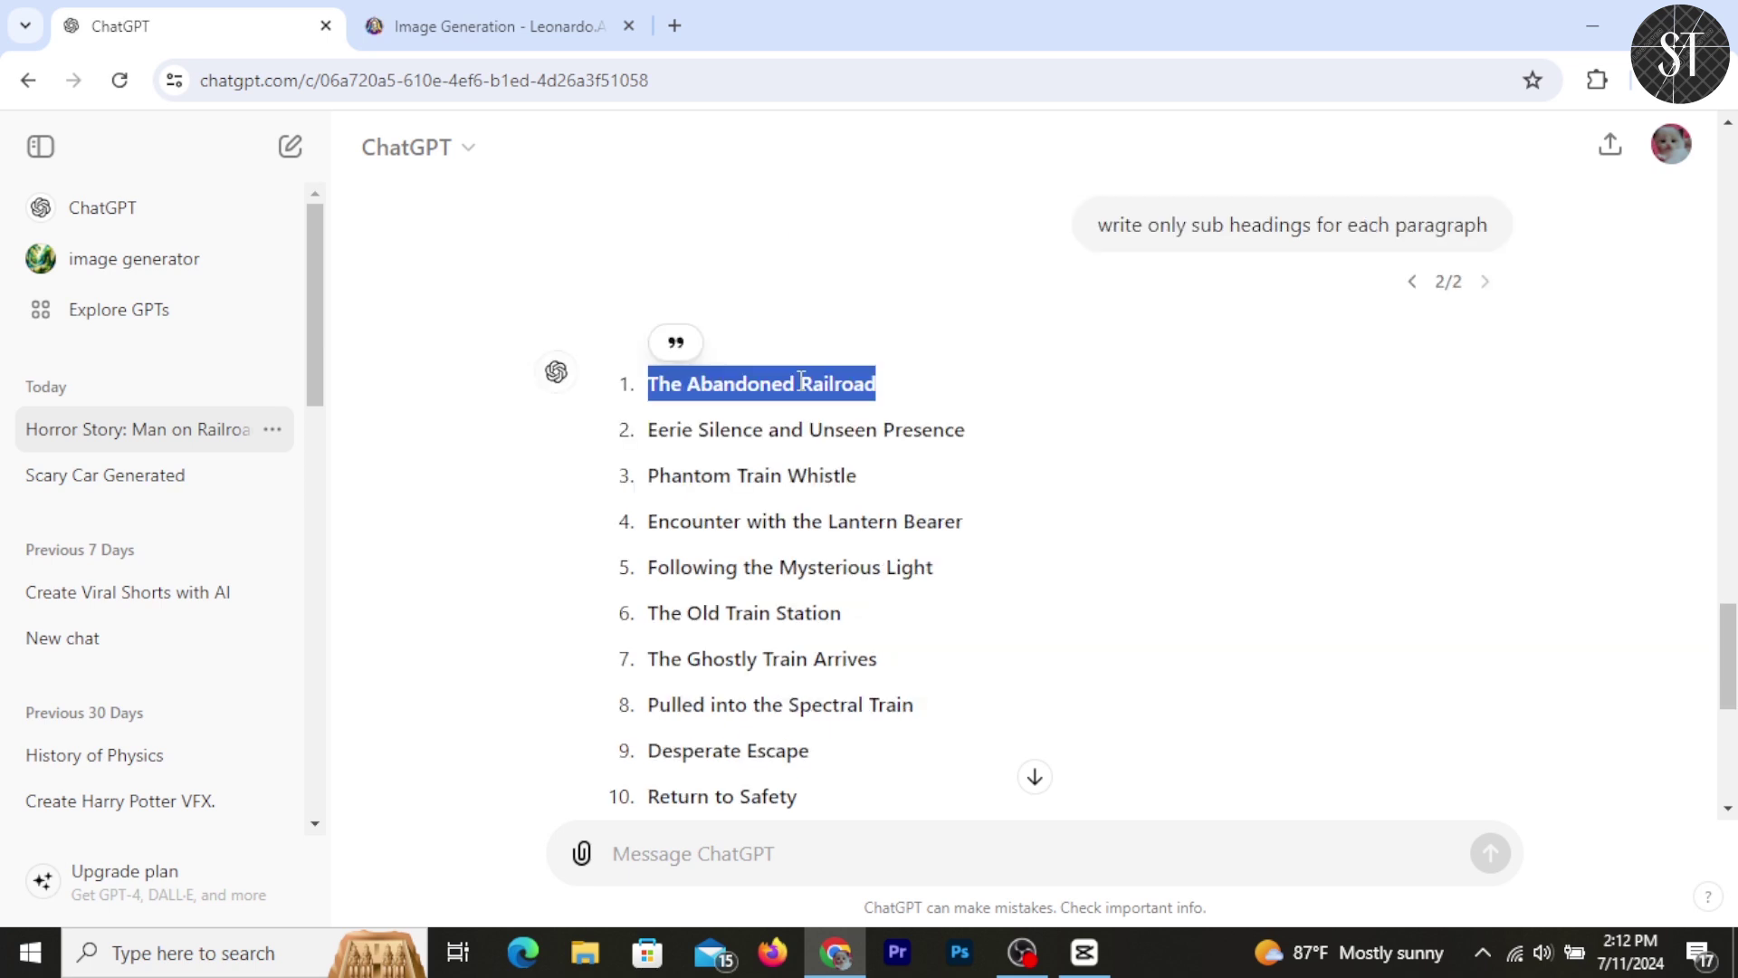
Switch to Leonardo.Ai and enter The Abandoned Railroad as the image generation prompt
left_click(547, 16)
left_click(710, 253)
key("ctrl+v")
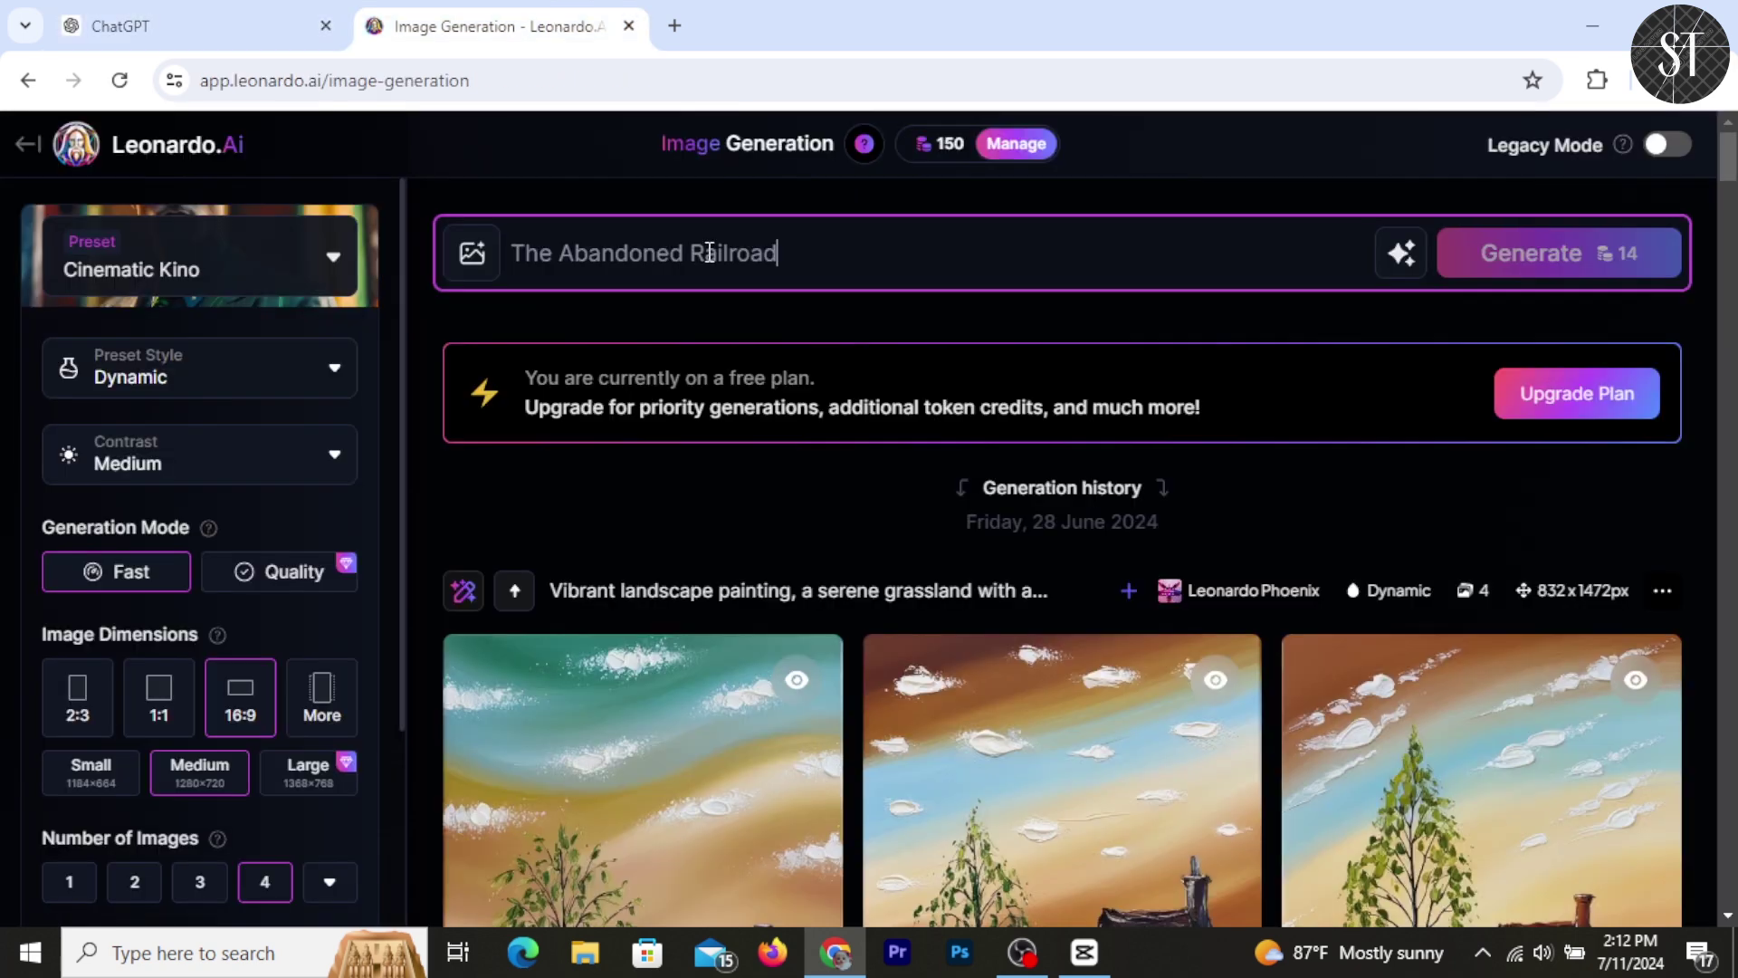
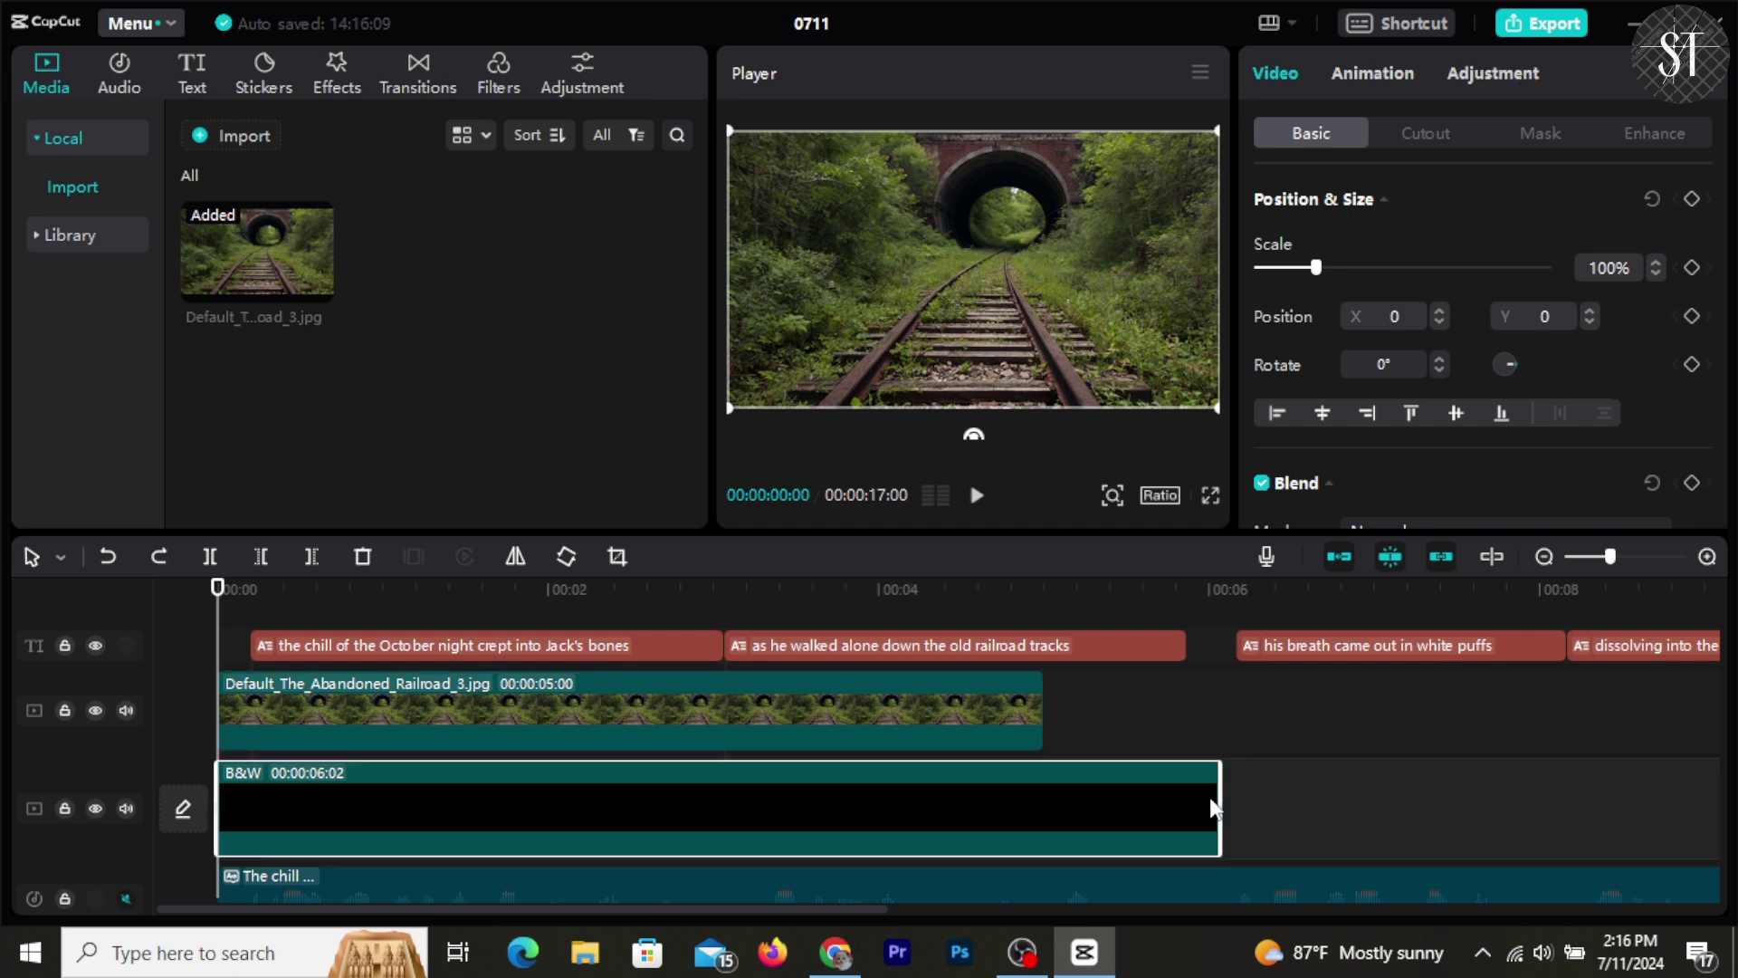
Set the railroad image clip's color temperature to -17 and shift its hue toward magenta
left_click(869, 717)
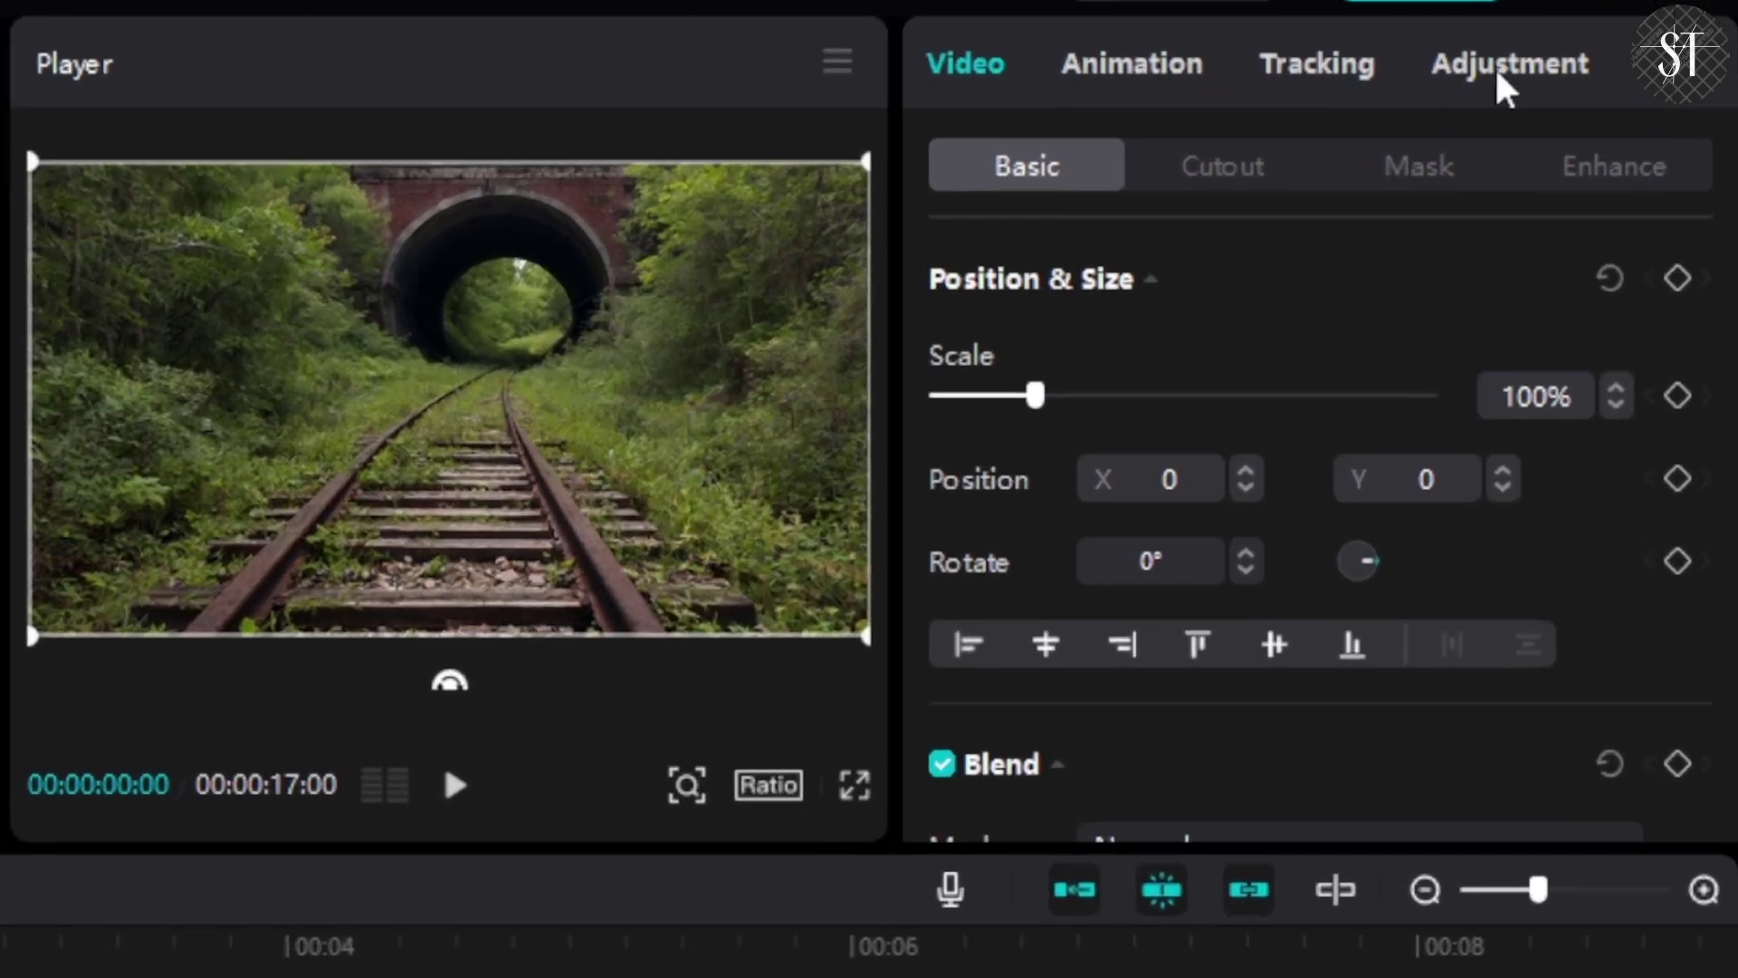
left_click(1580, 80)
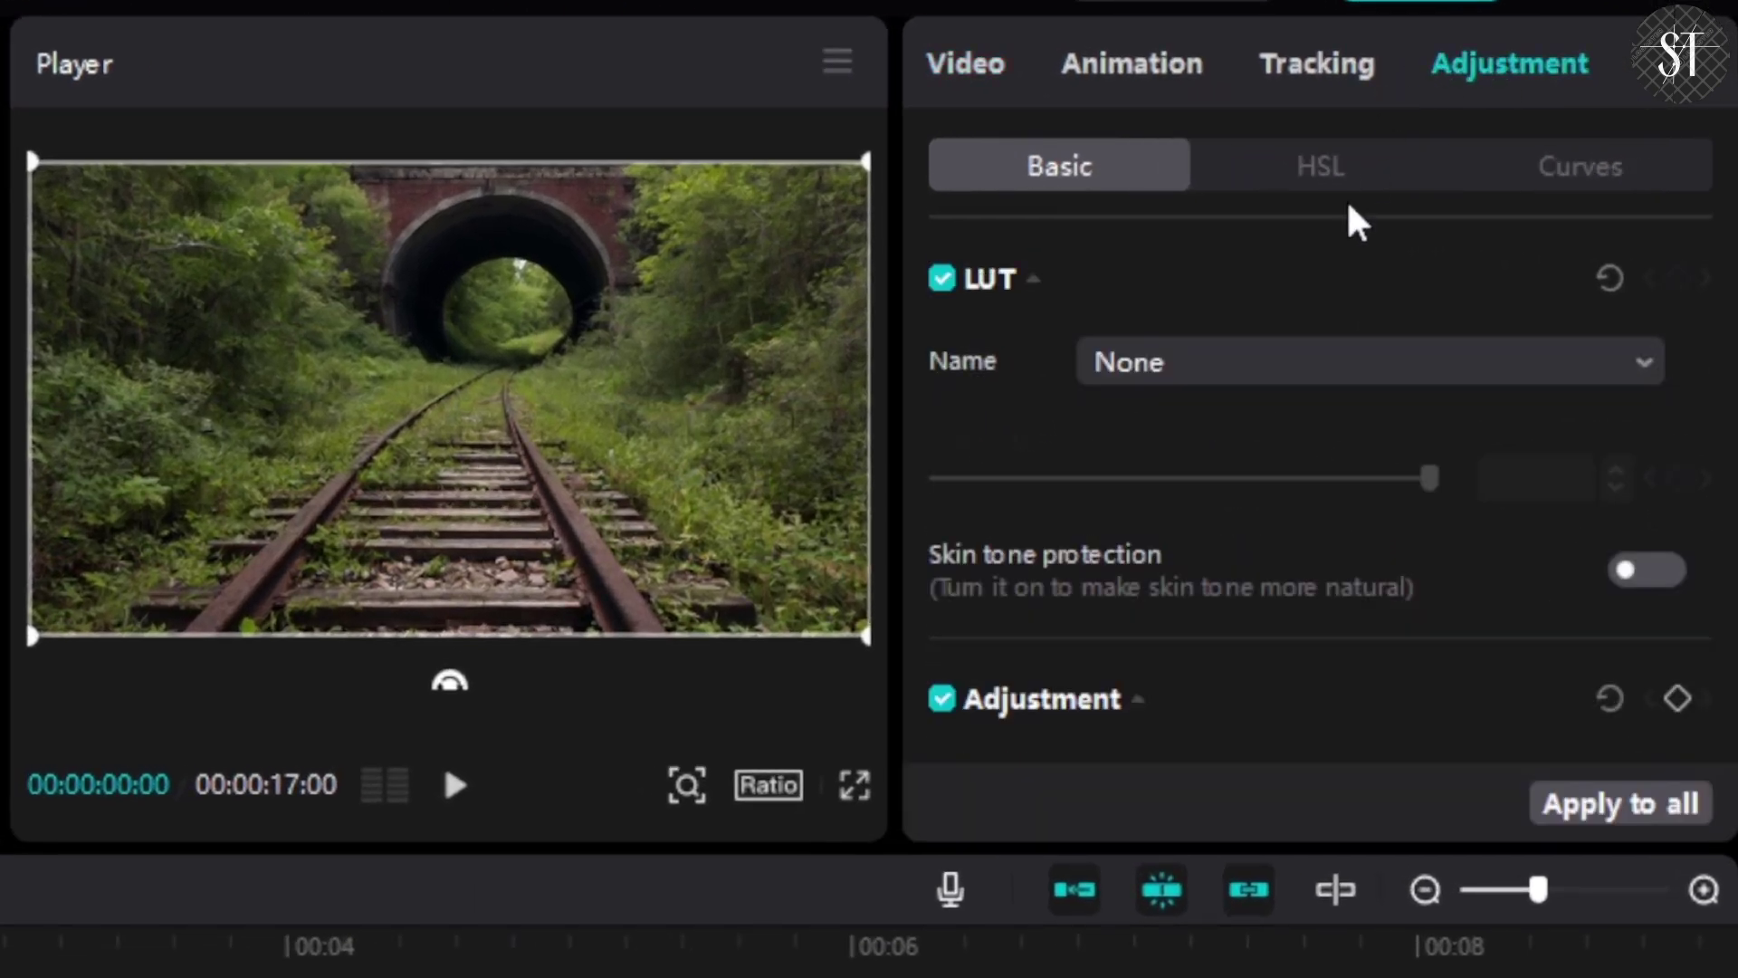
scroll(1195, 579, "down", 5)
scroll(1193, 543, "up", 6)
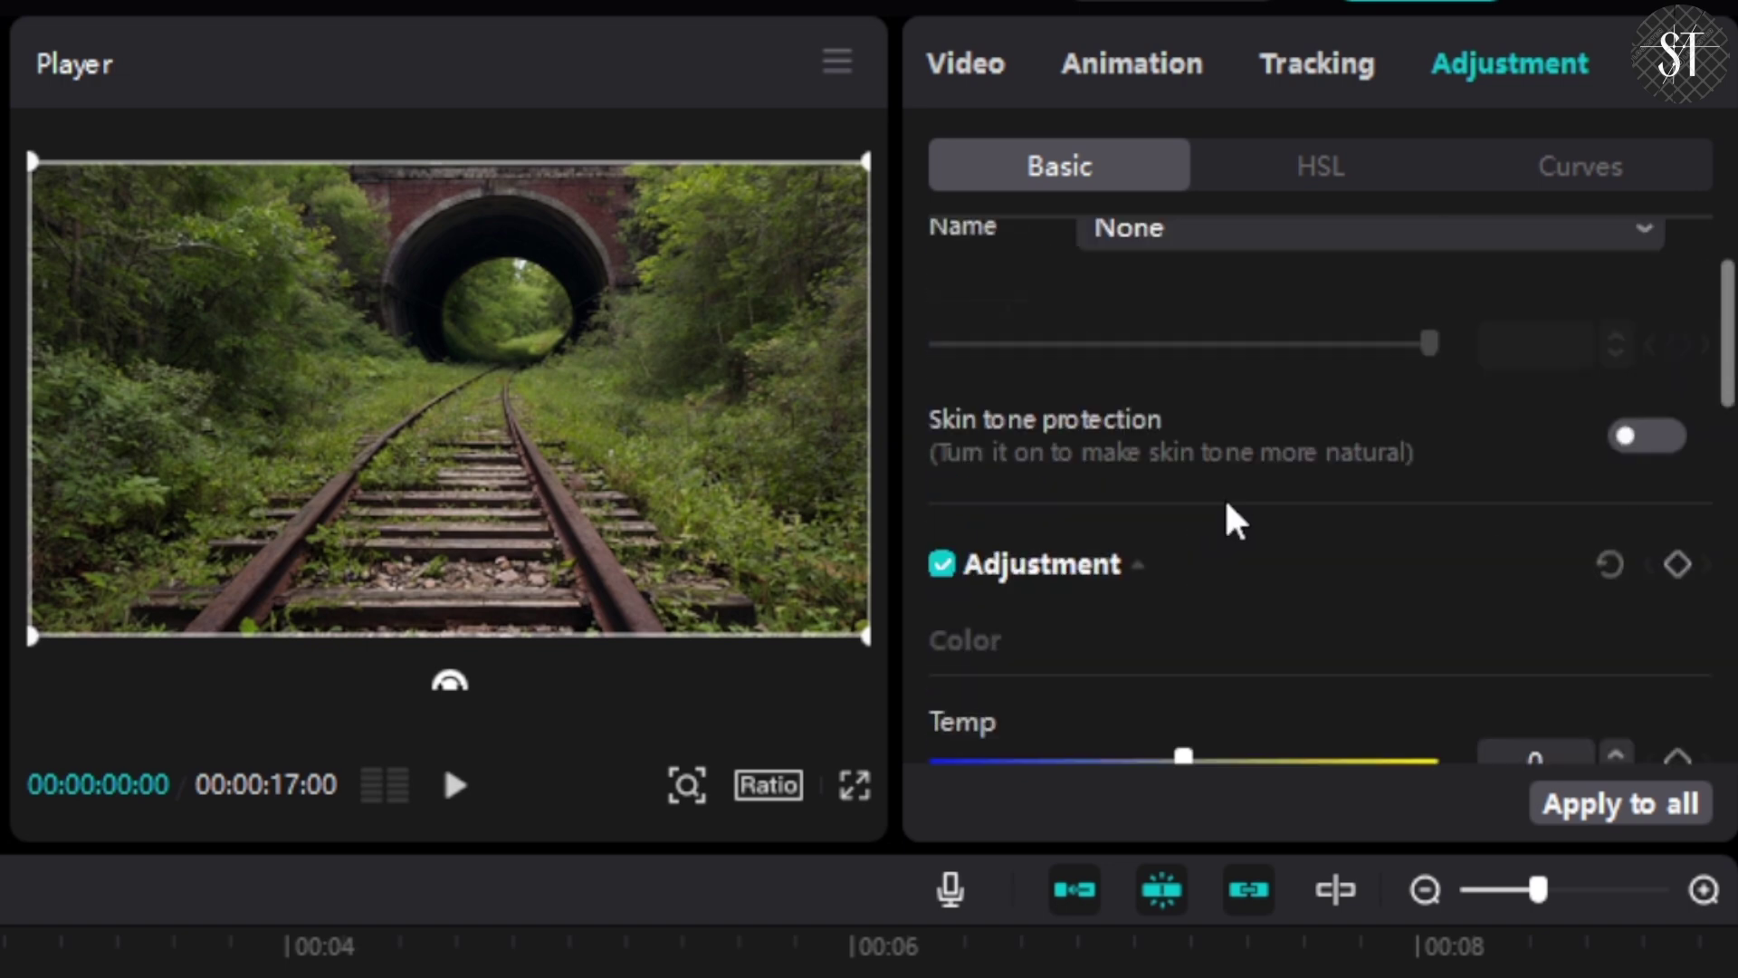
scroll(1231, 518, "down", 2)
scroll(1236, 523, "down", 2)
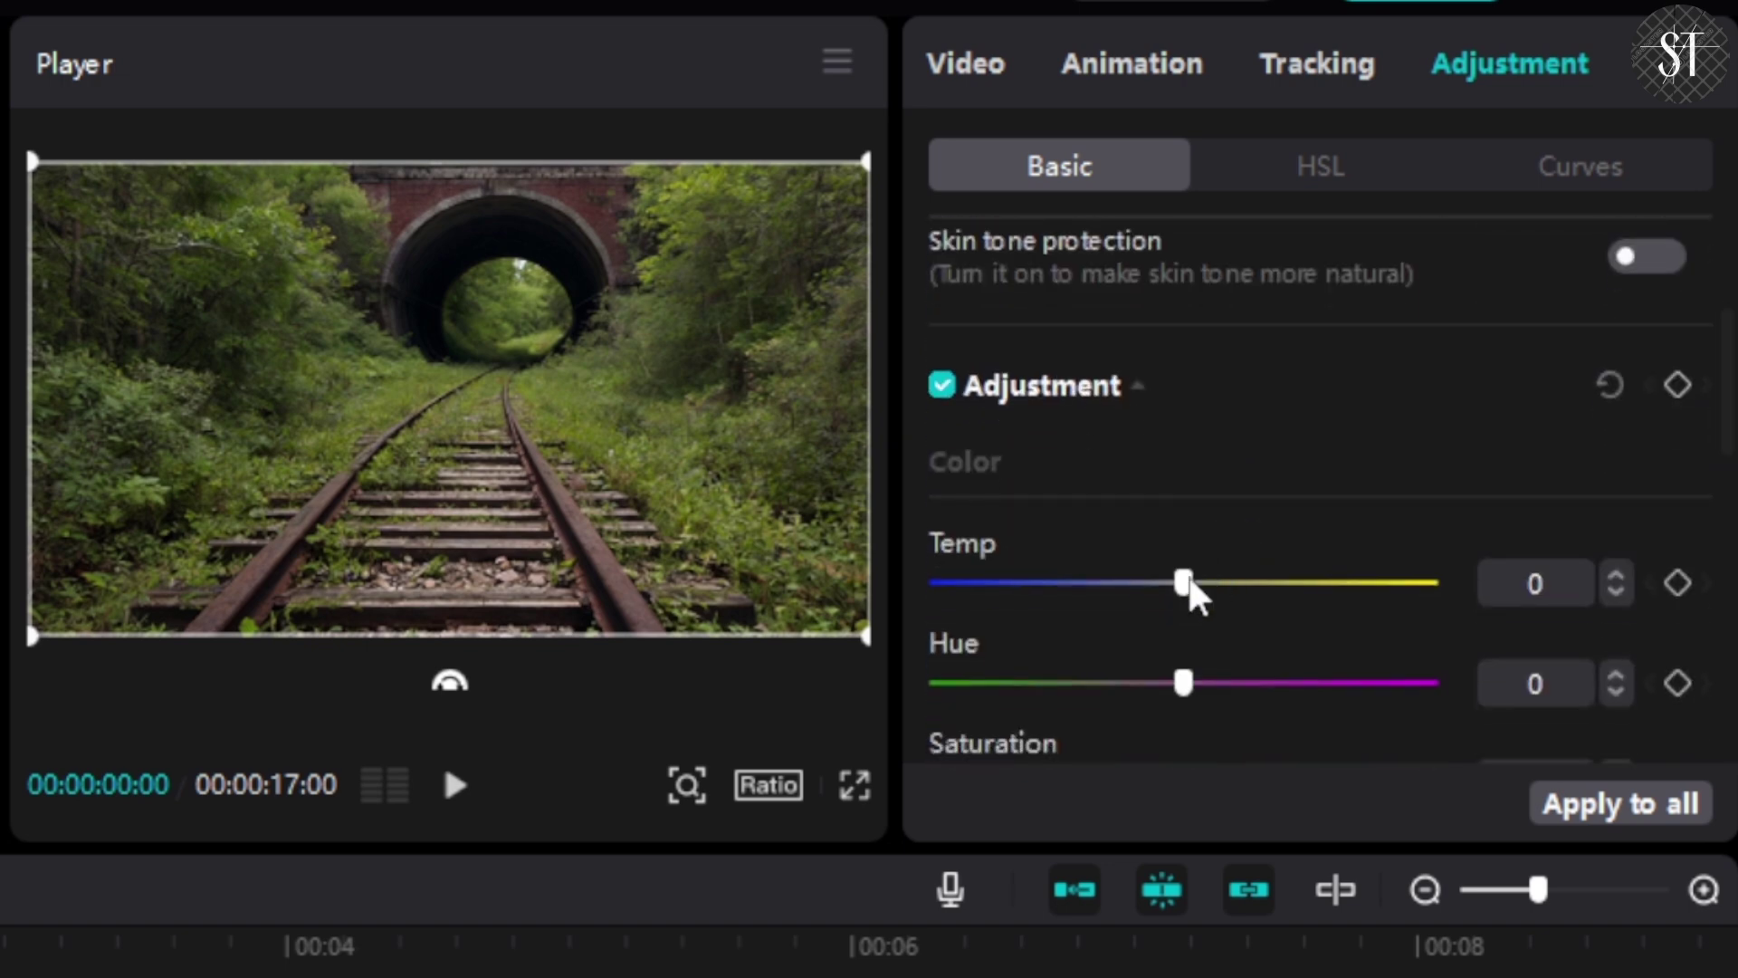
left_click_drag(1189, 587, 1102, 623)
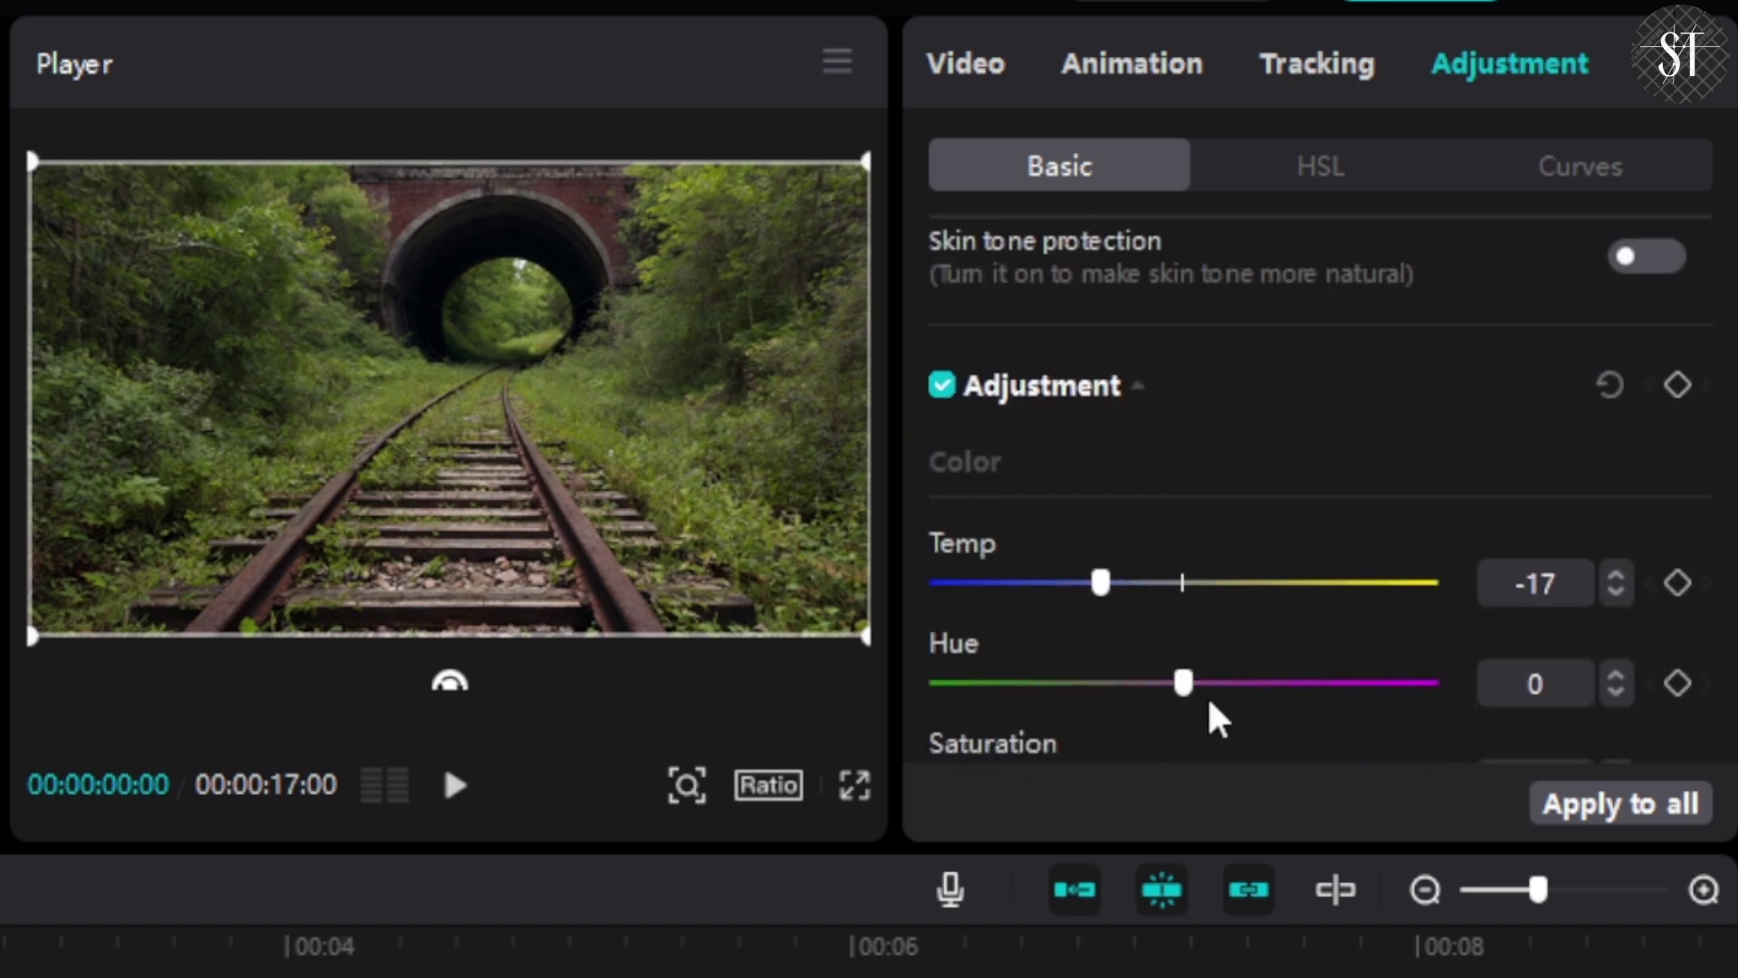
left_click_drag(1158, 683, 1258, 692)
Darken the railroad image by setting its brightness to -17 and contrast to -4
scroll(1404, 609, "down", 5)
scroll(1404, 612, "up", 5)
scroll(1404, 617, "up", 2)
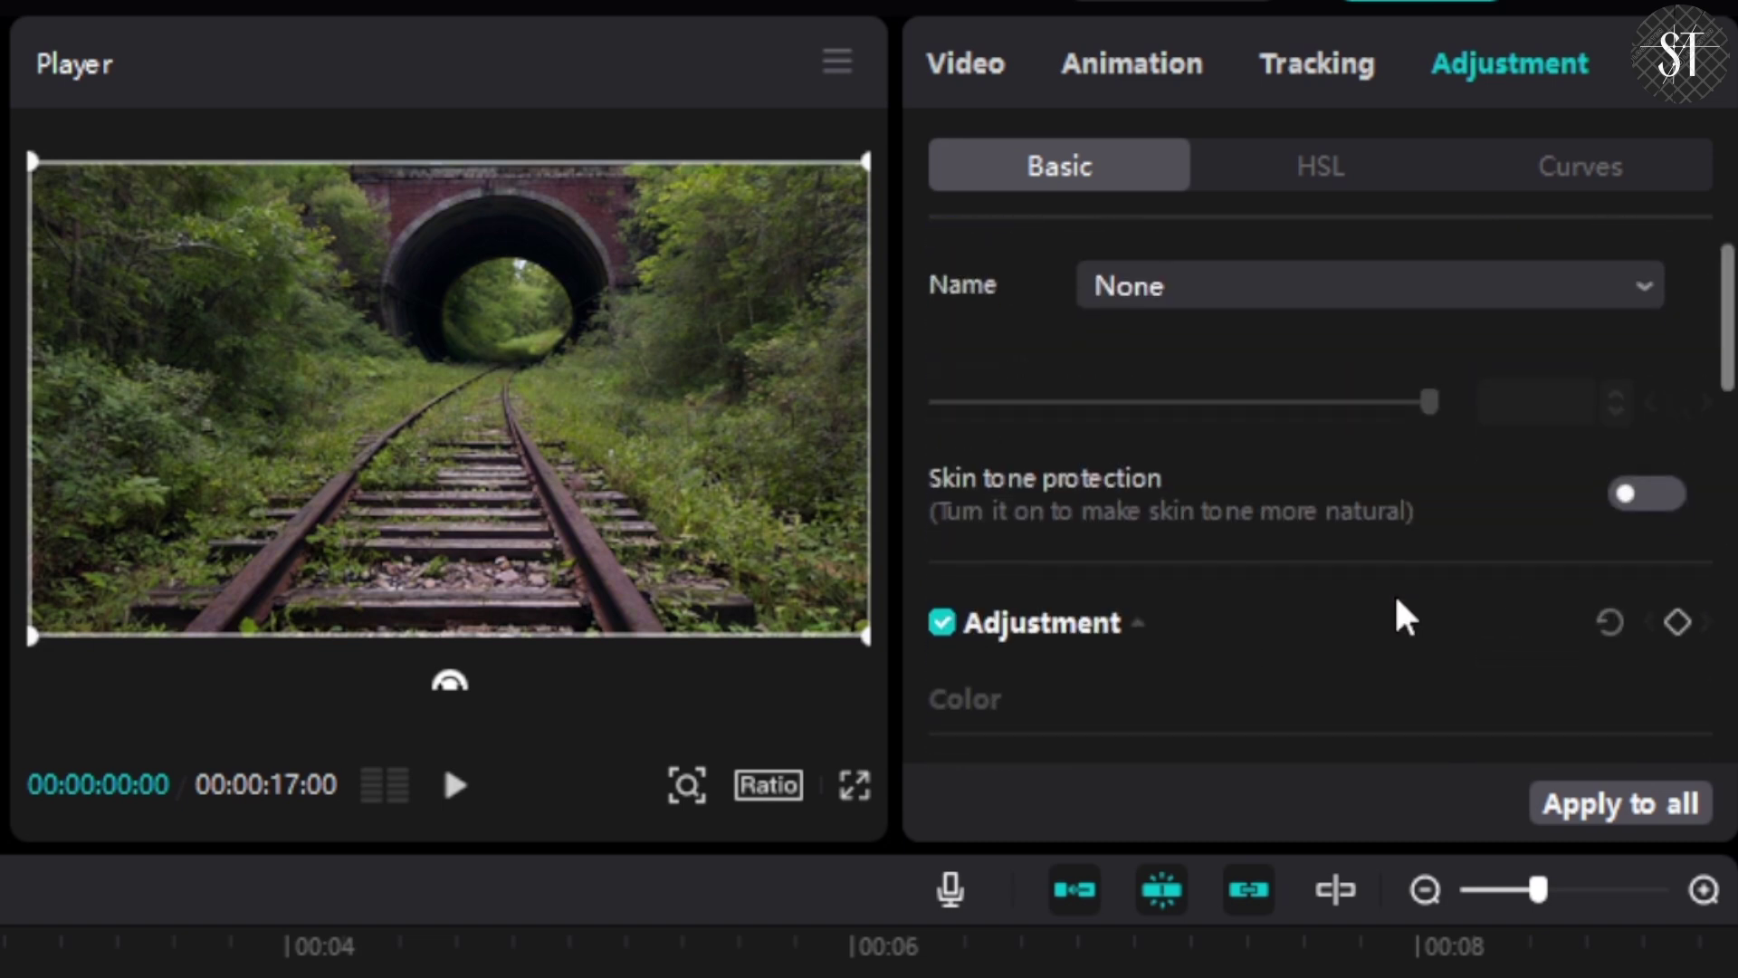
scroll(1405, 617, "down", 7)
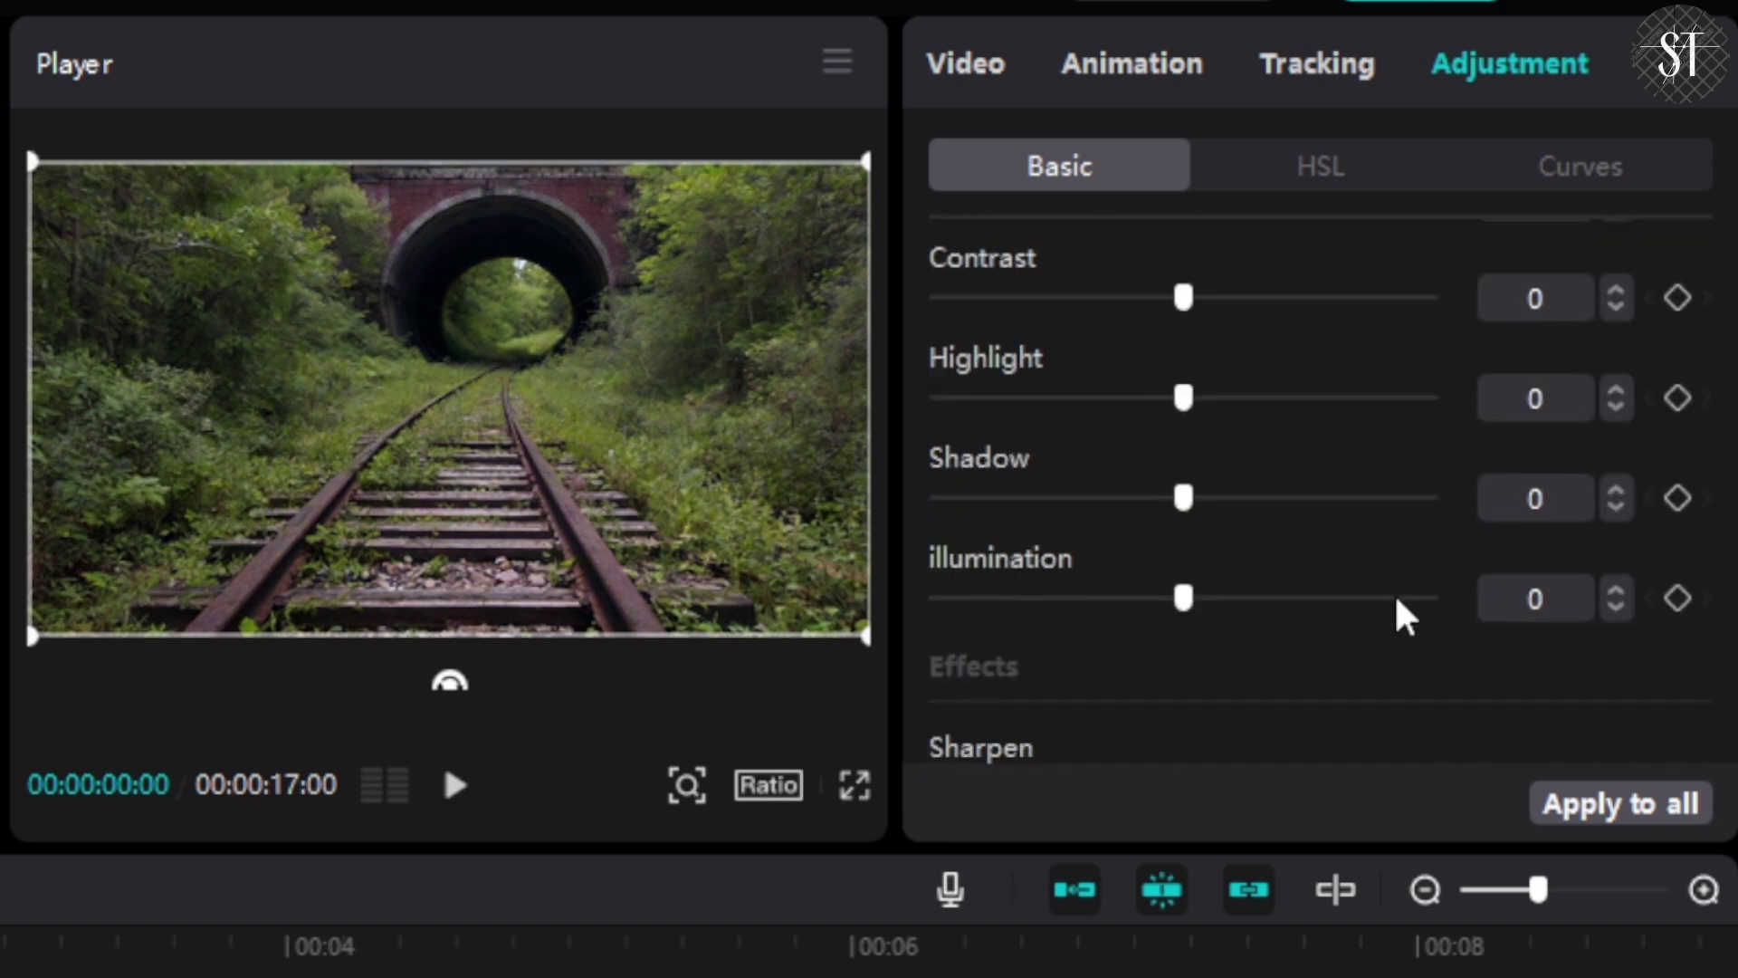
scroll(1394, 580, "up", 1)
left_click_drag(1183, 271, 1099, 274)
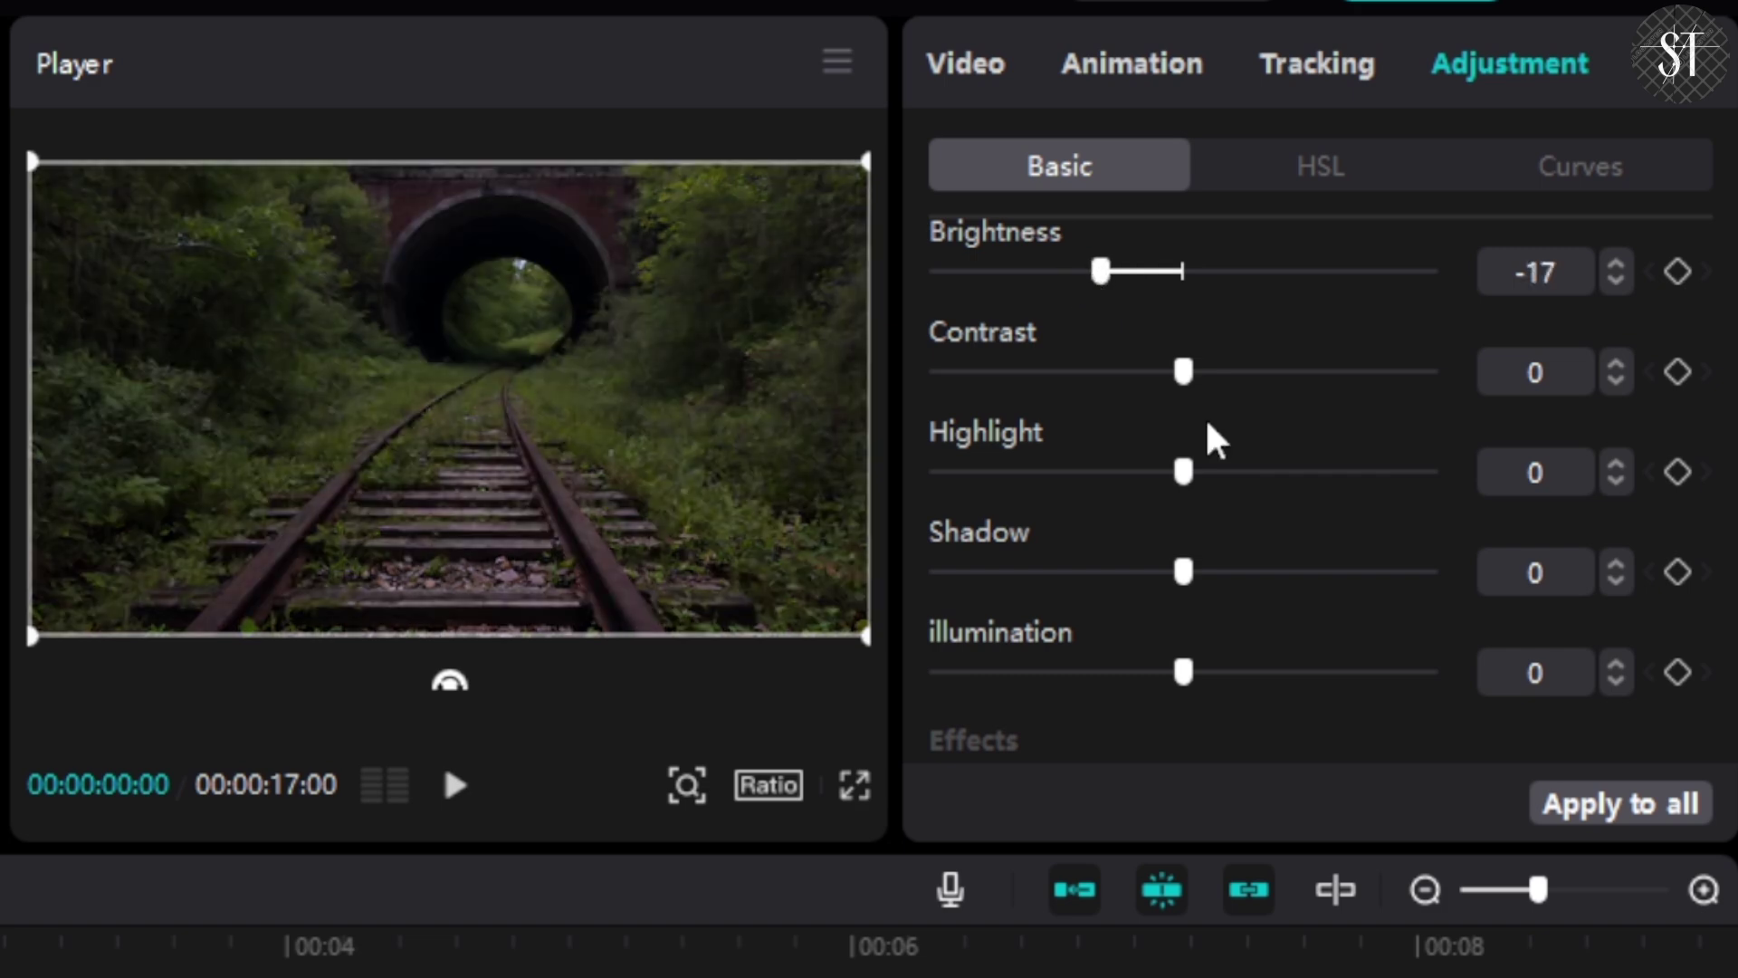
mouse_move(1183, 371)
left_mouse_down()
mouse_move(1288, 373)
mouse_move(1170, 392)
left_mouse_up()
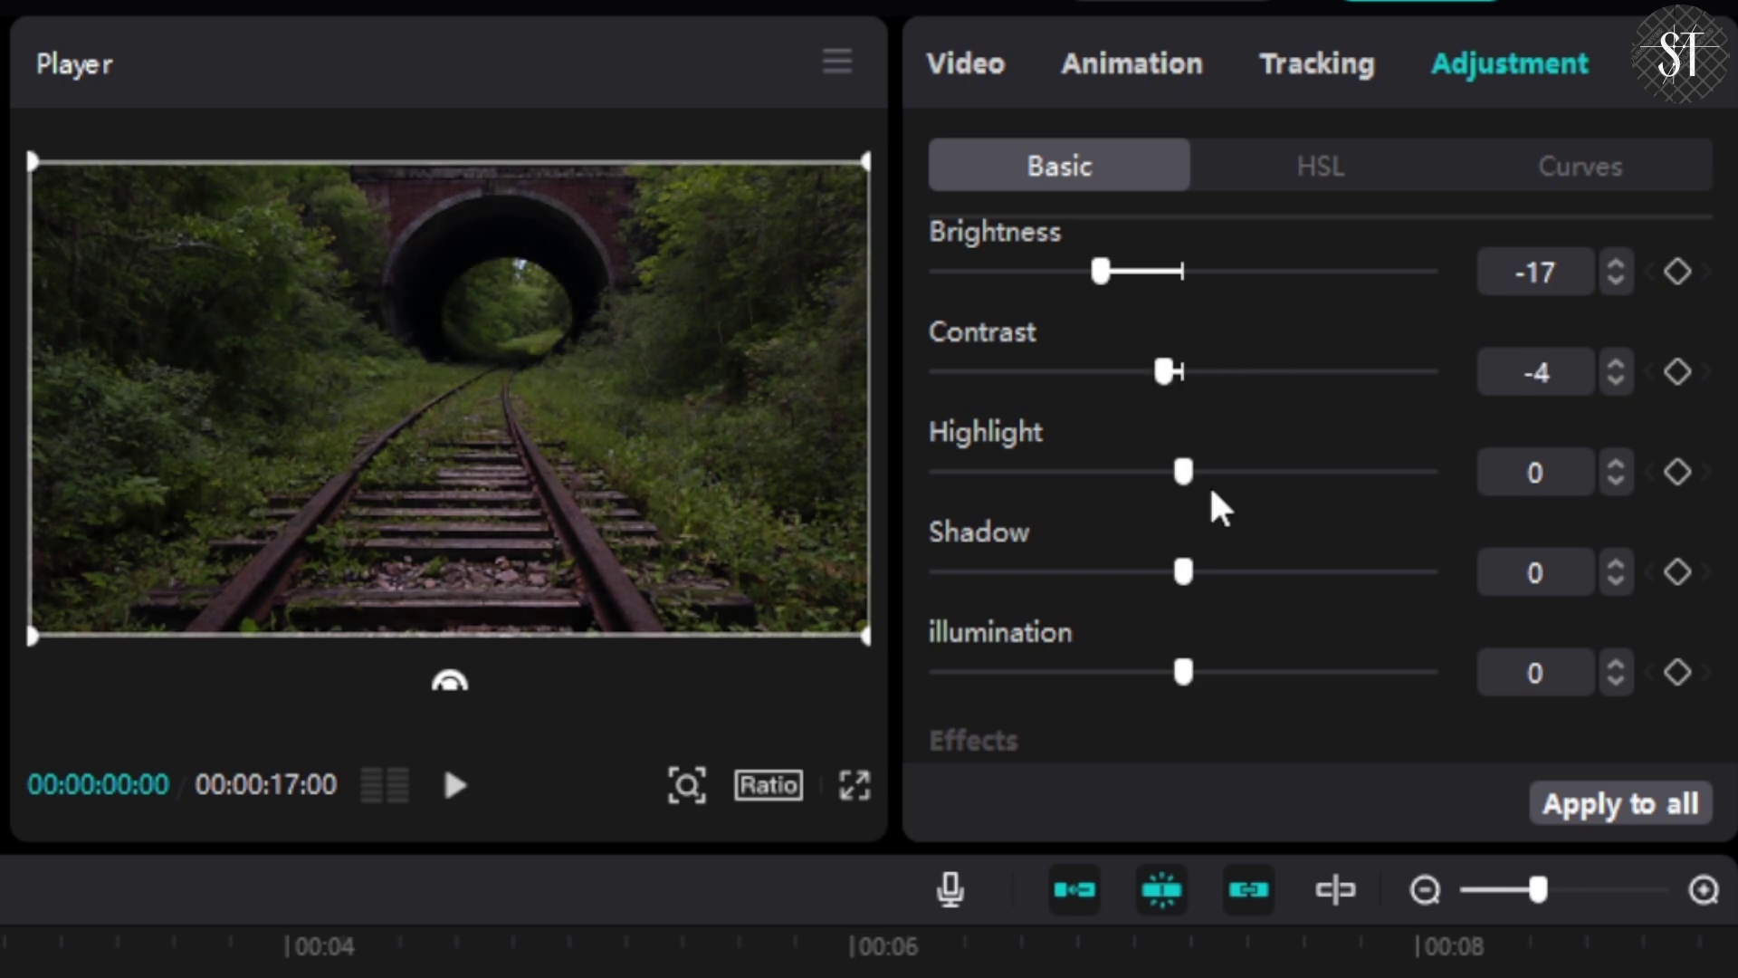
Set the railroad image's highlight to 11, shadow to -18 and illumination to -18
left_click_drag(1208, 469, 1240, 474)
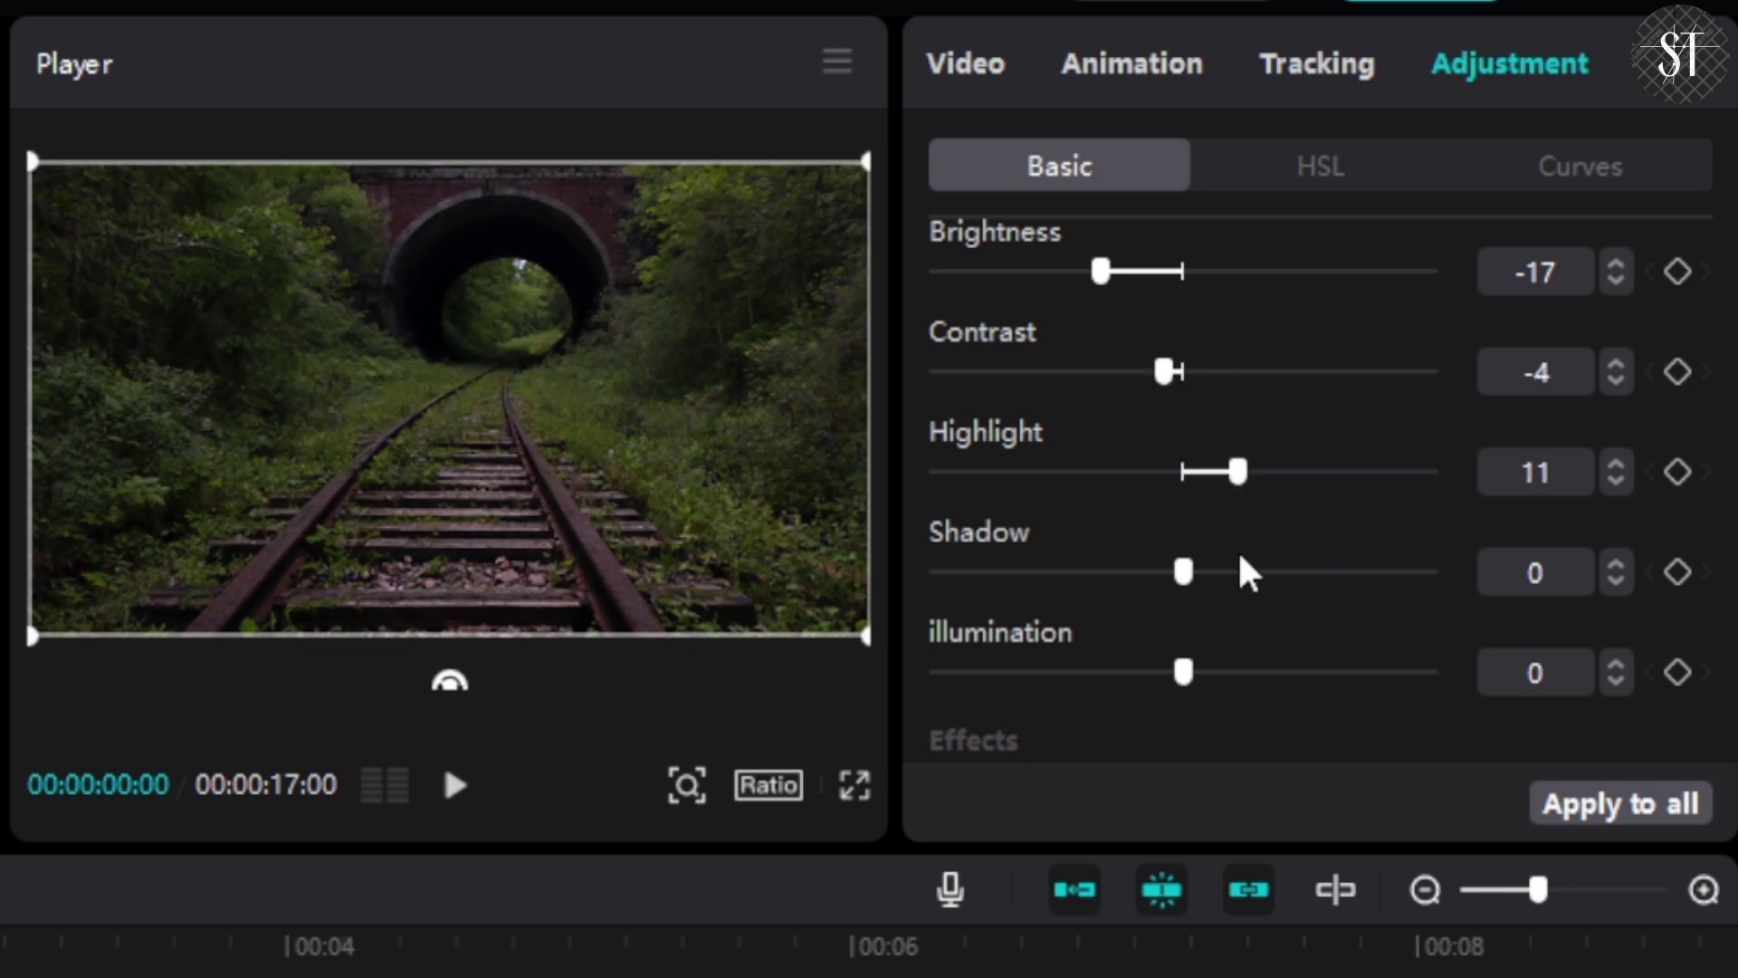
left_click_drag(1179, 571, 1091, 594)
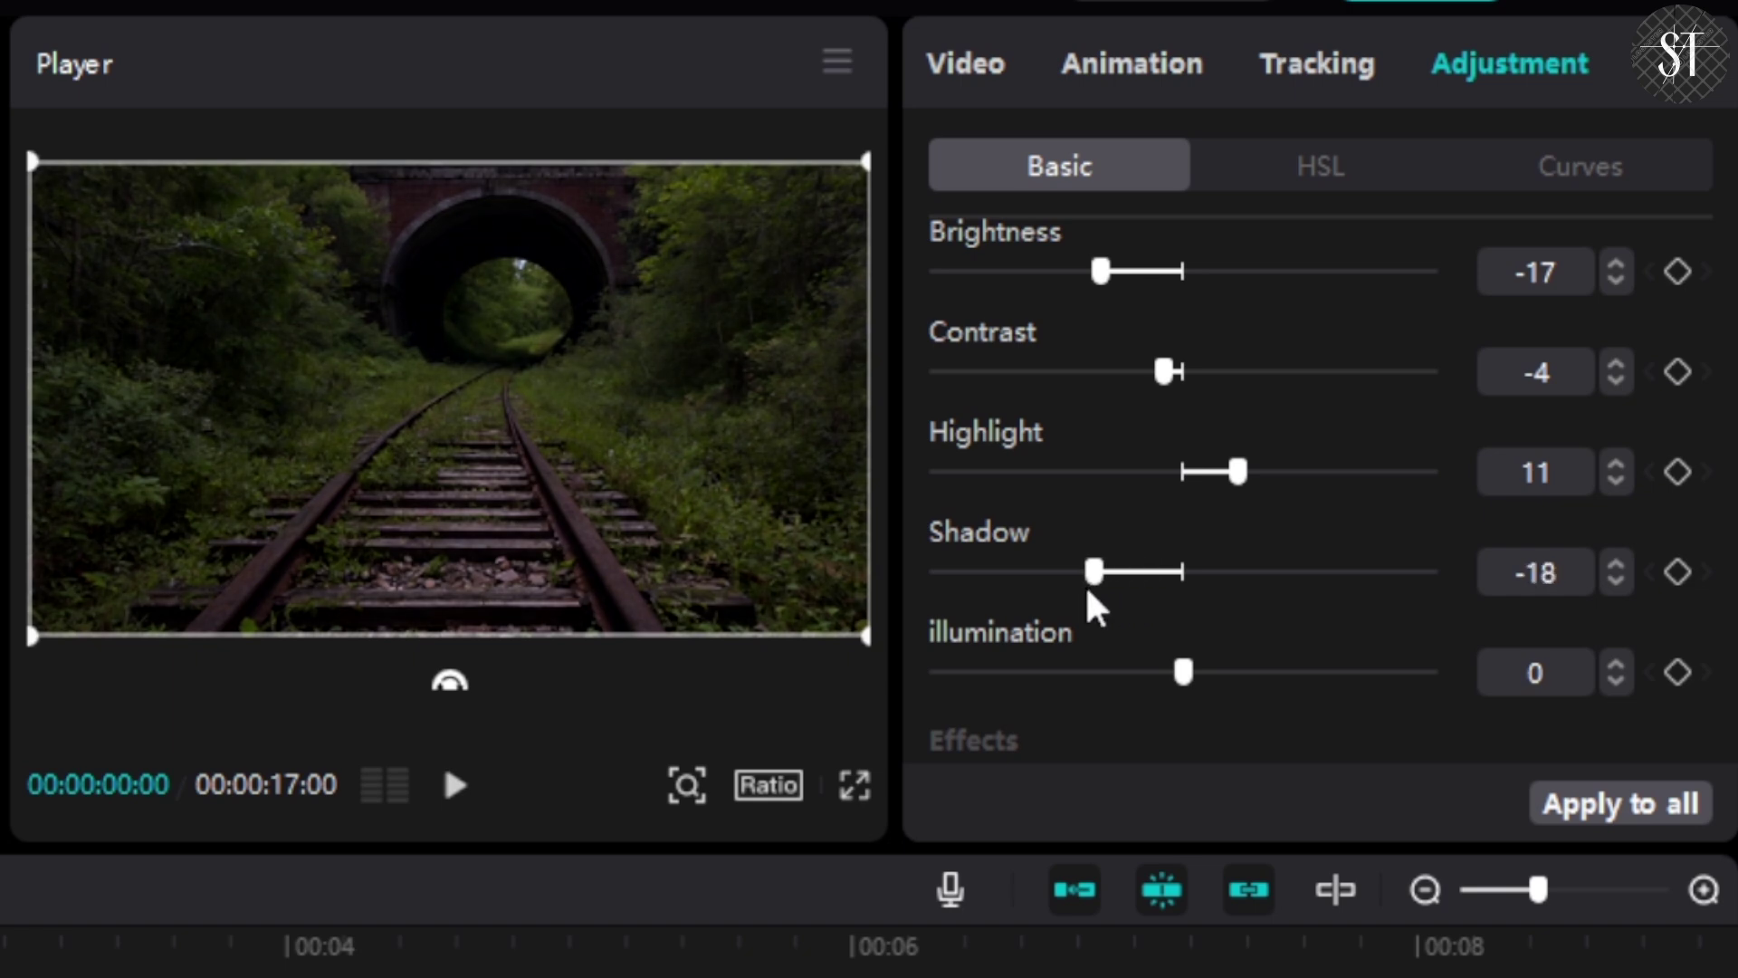
left_click_drag(1183, 672, 1094, 674)
scroll(1231, 623, "down", 5)
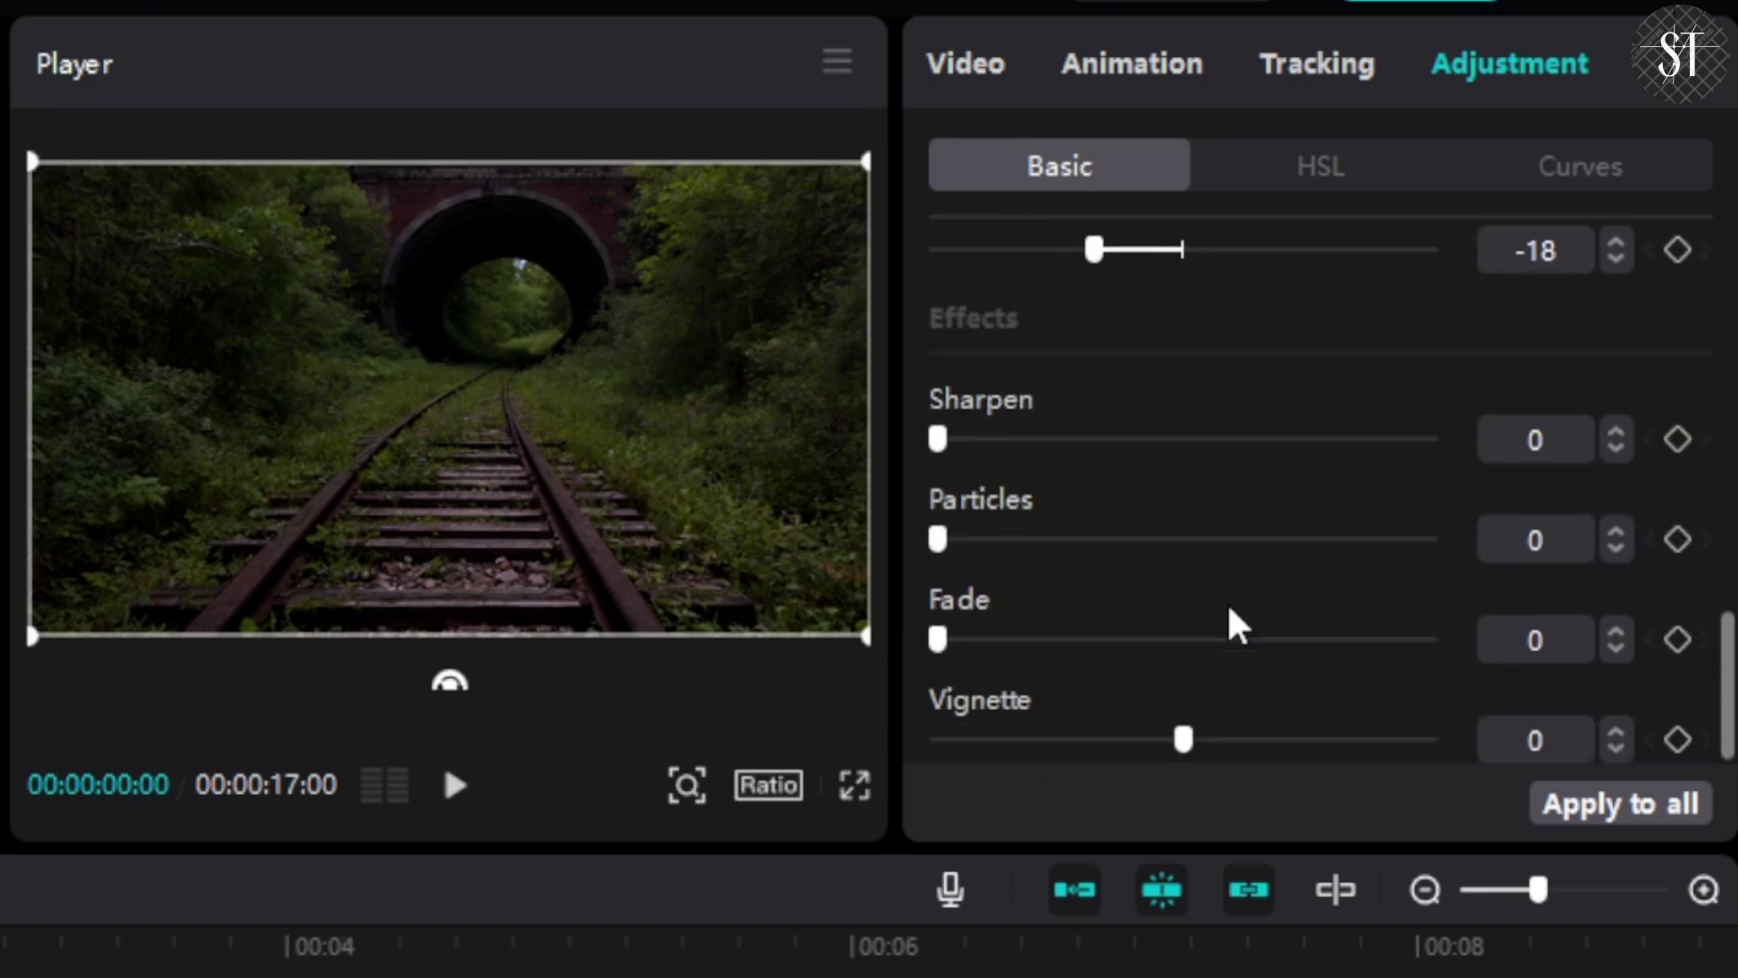
scroll(1218, 619, "up", 10)
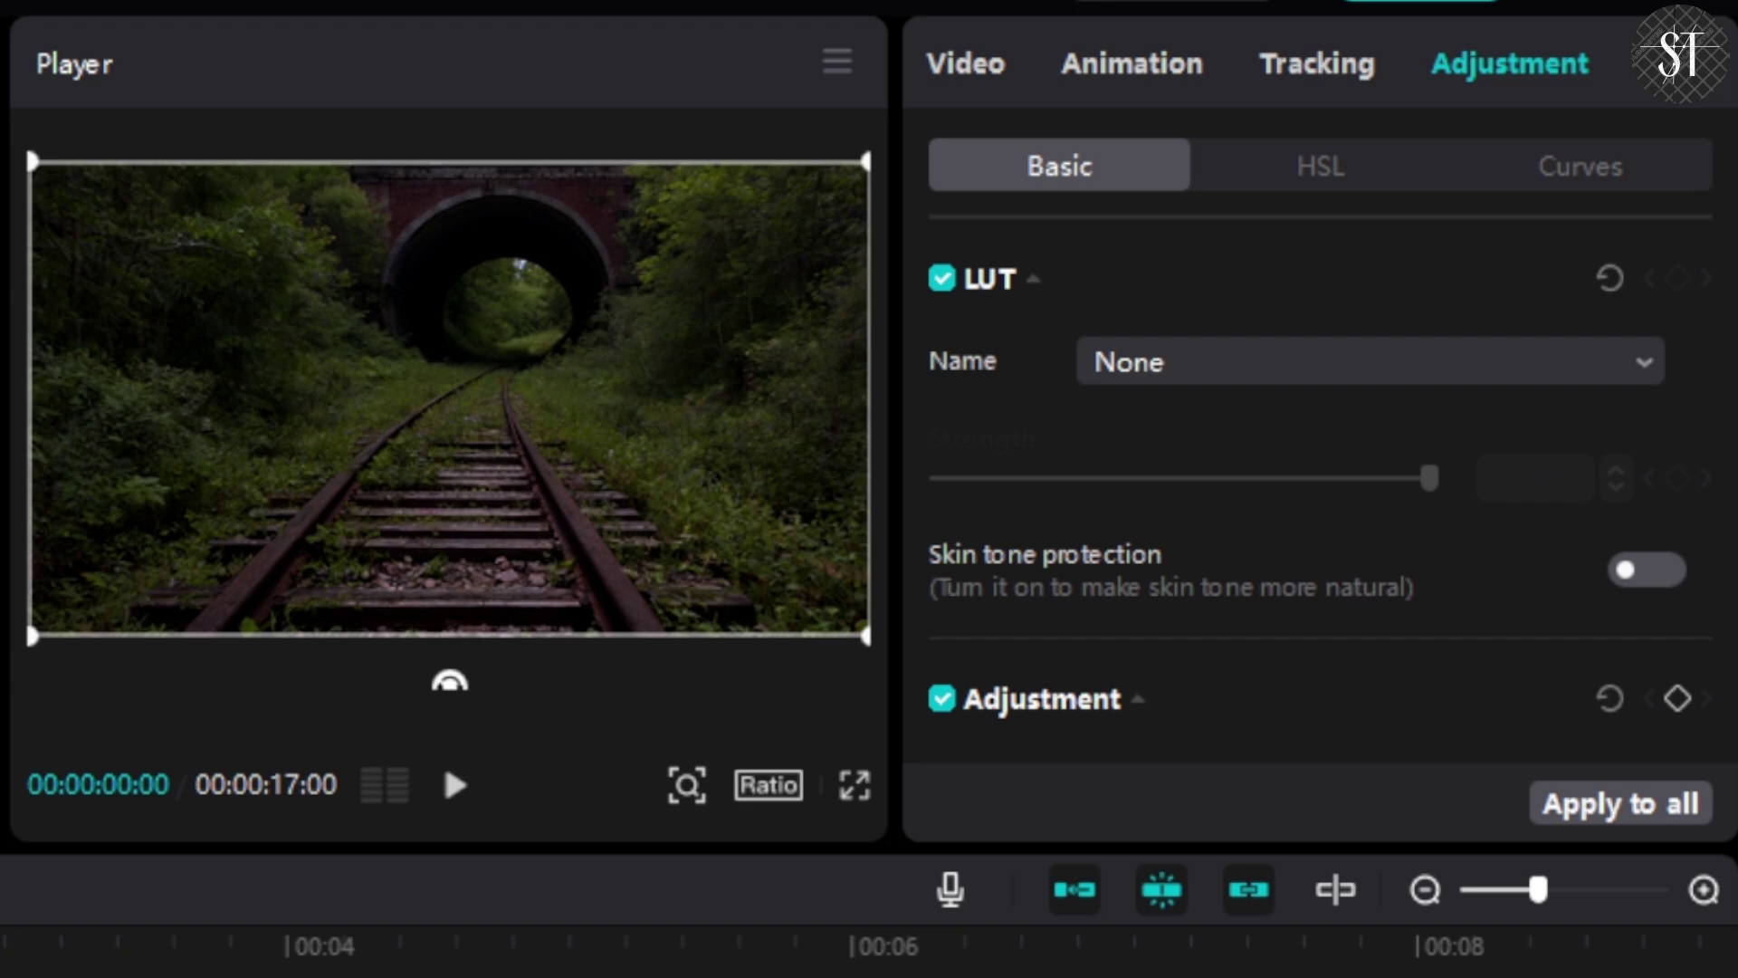
Add position and size keyframes at the start of the railroad image clip with the scale at 111%
left_click(996, 67)
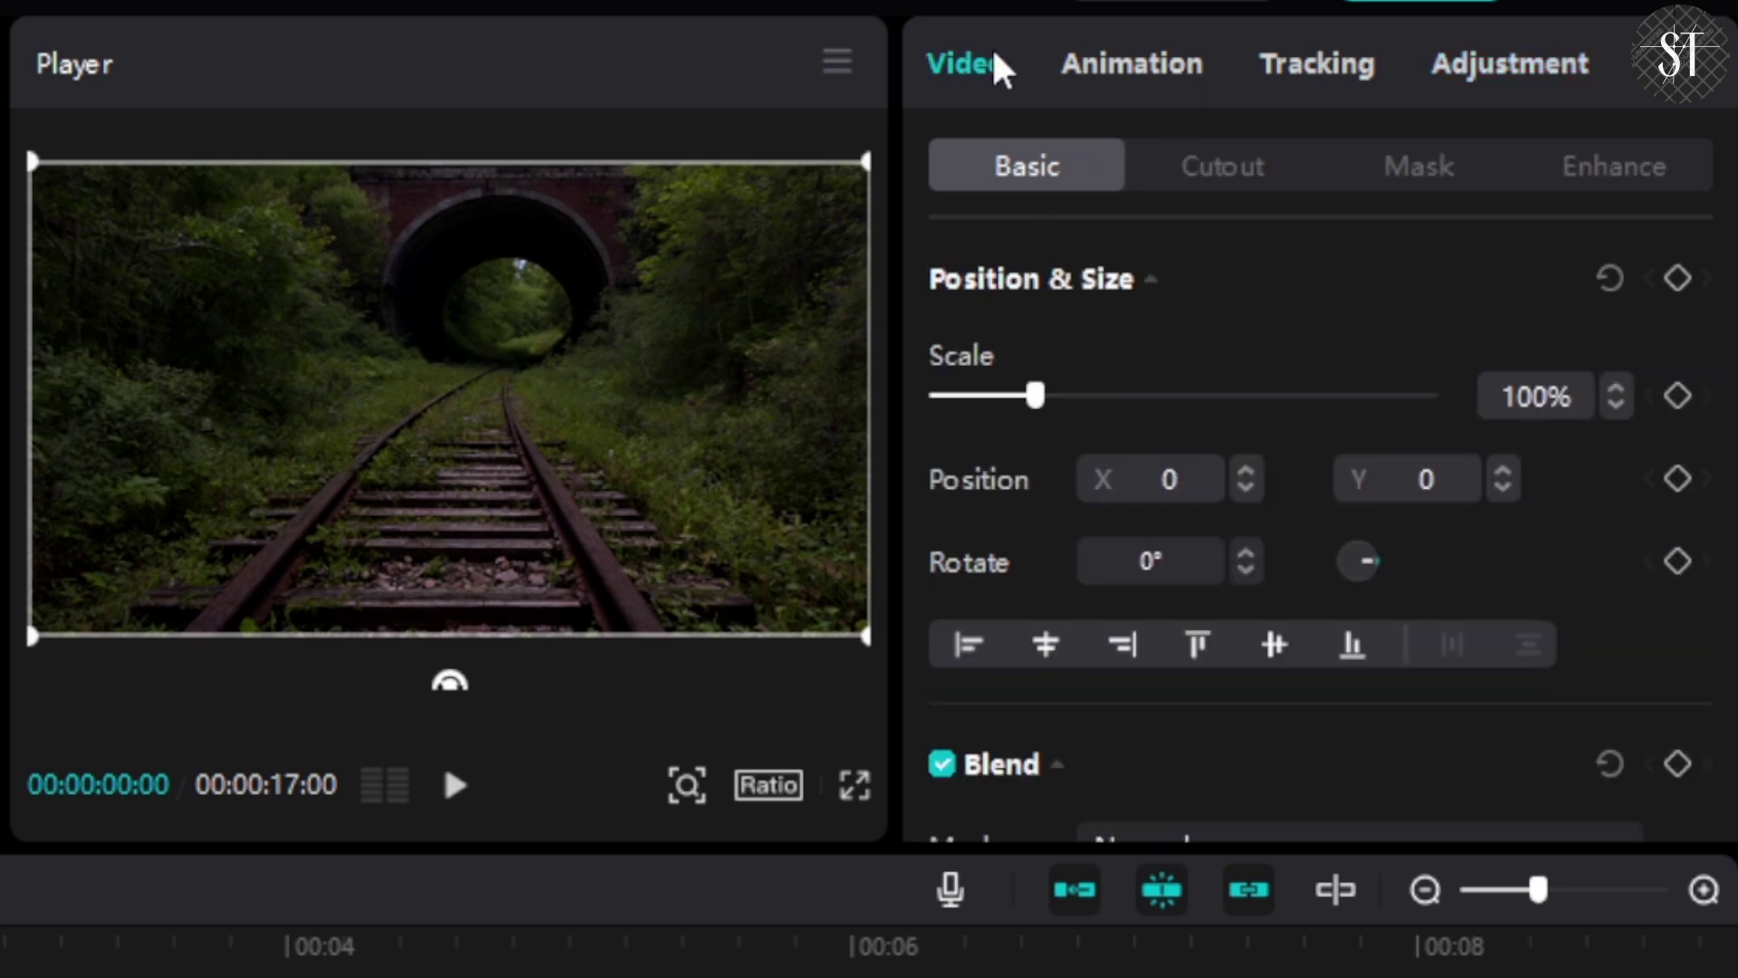
left_click(1678, 278)
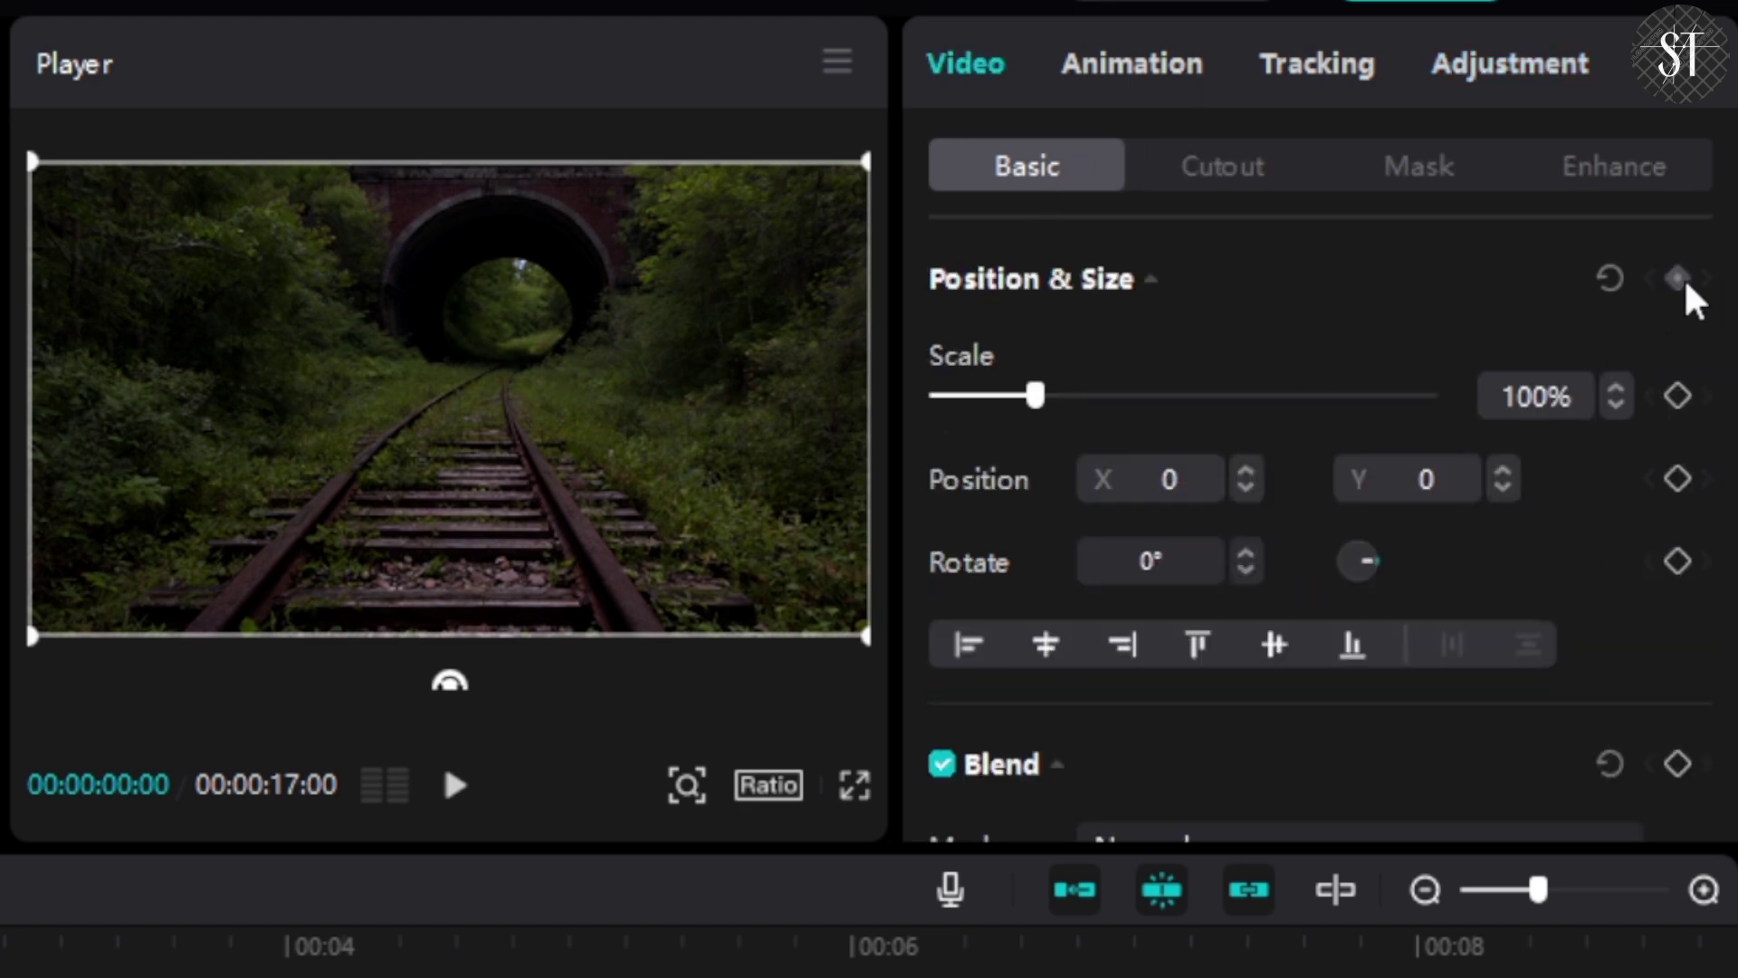
mouse_move(1039, 398)
left_mouse_down()
mouse_move(1066, 400)
mouse_move(1050, 407)
left_mouse_up()
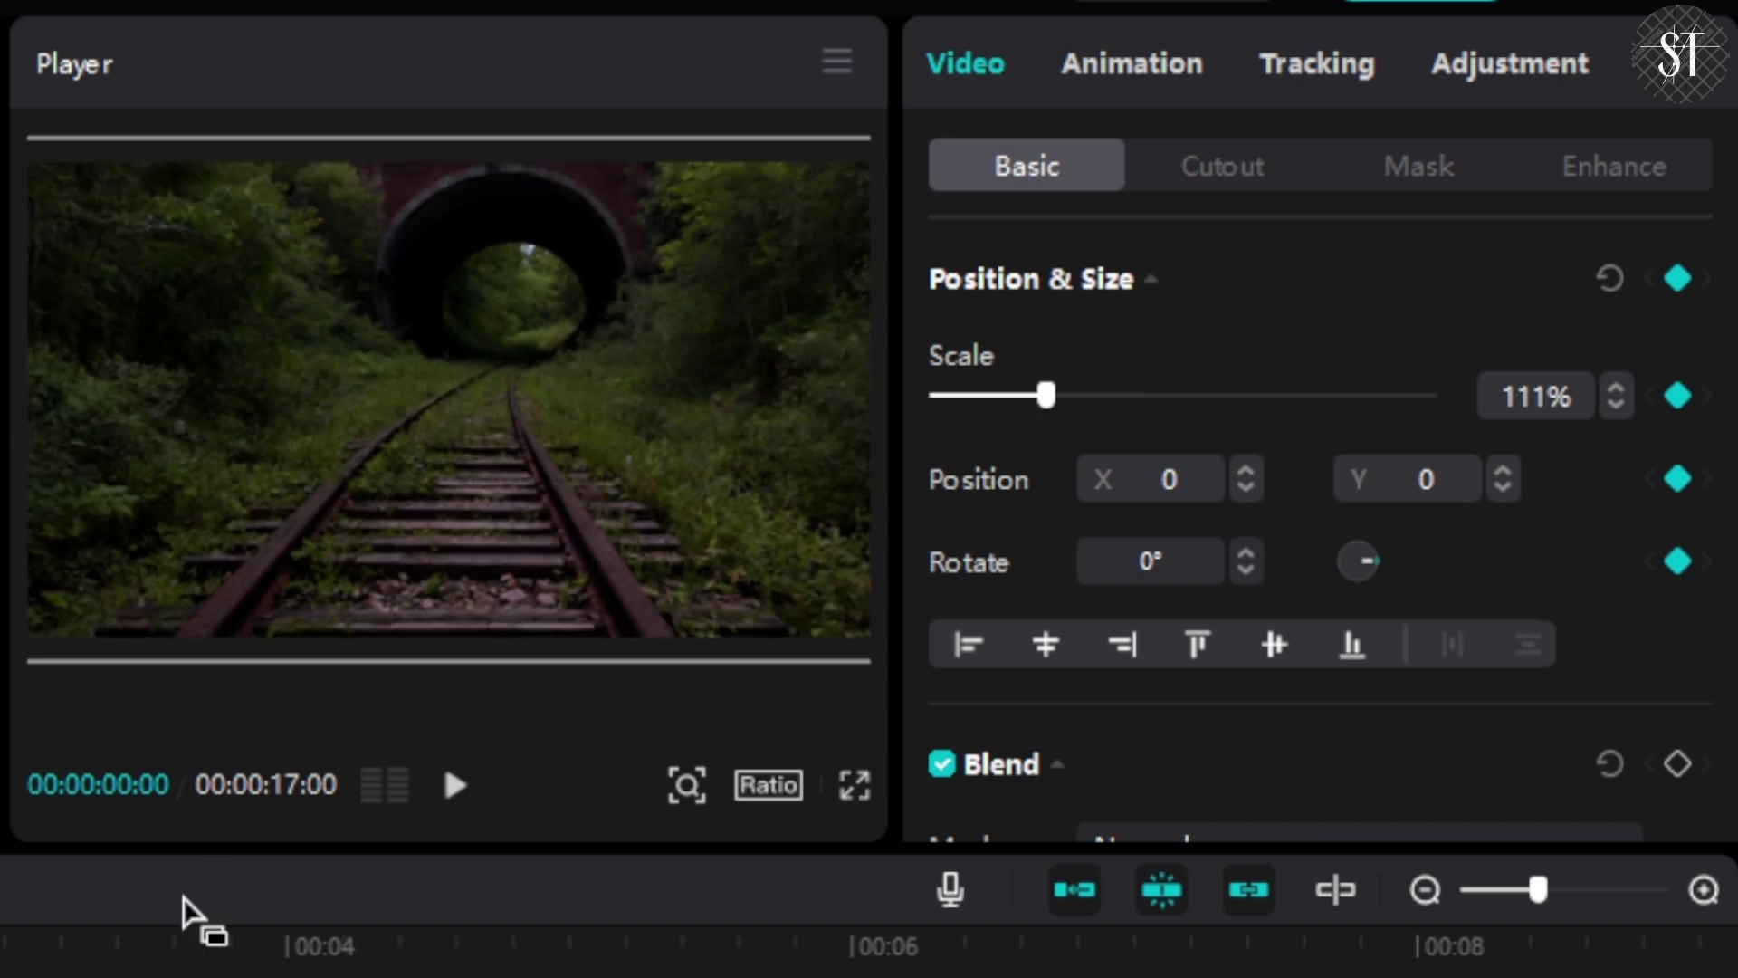
Add a scale keyframe of 100% at 00:00:04:28, near the end of the railroad image clip
left_click_drag(556, 955, 549, 970)
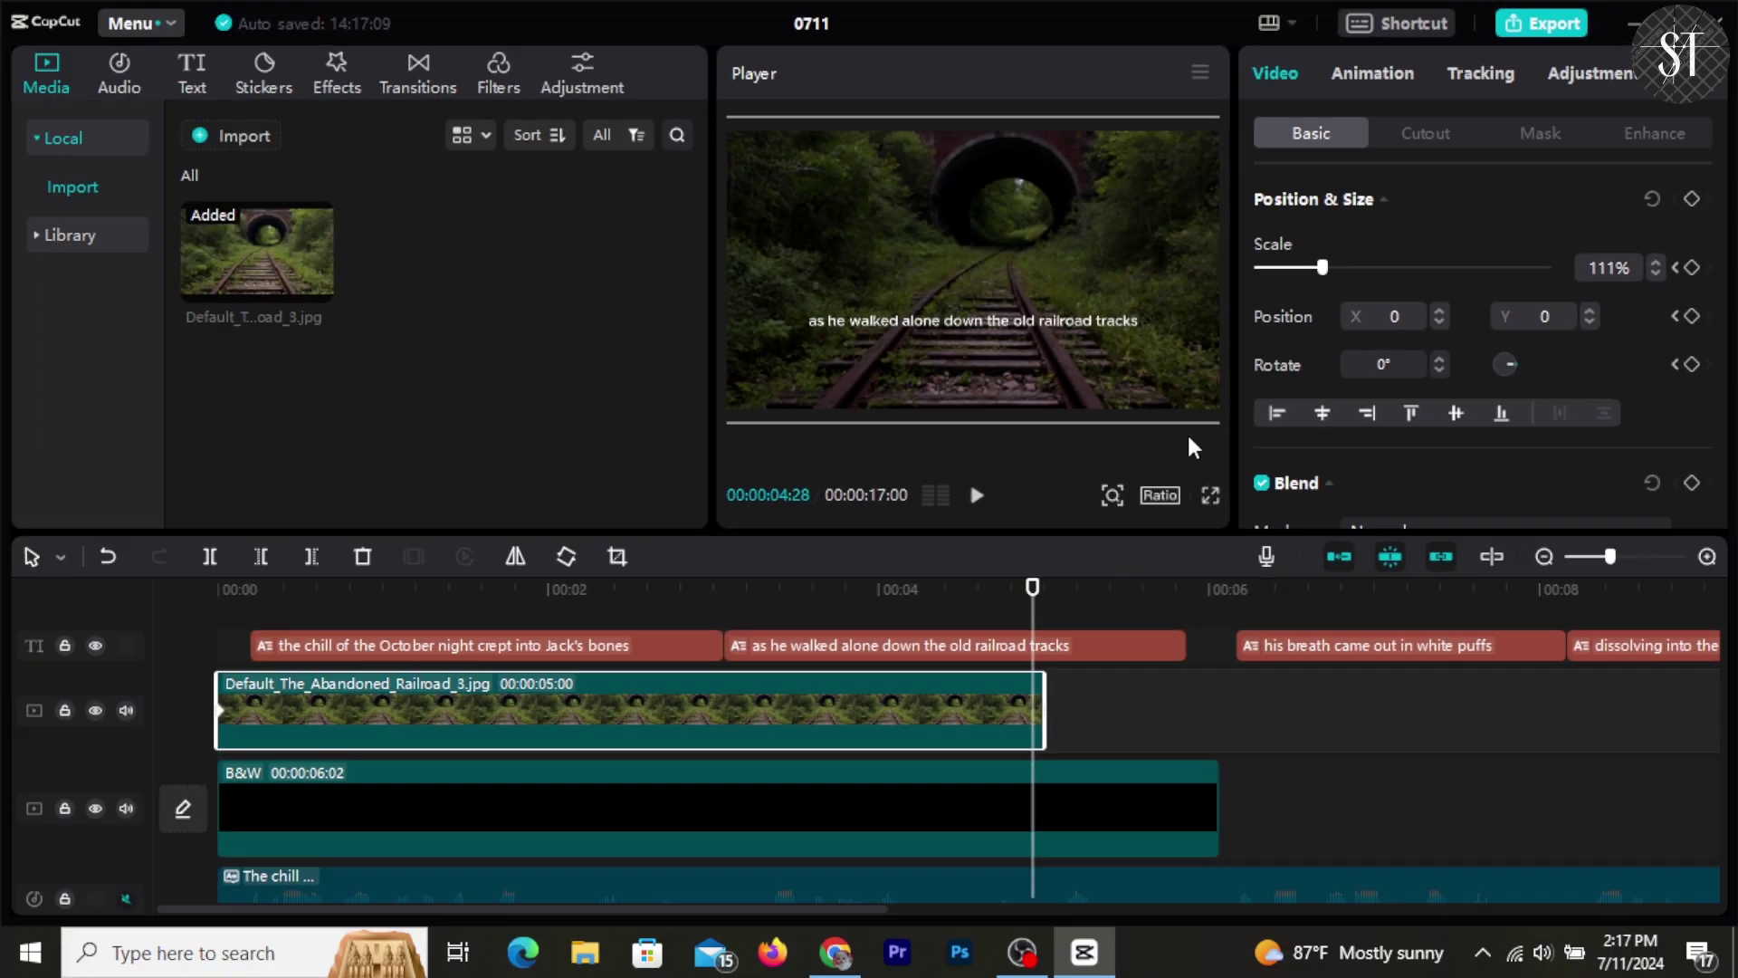
left_click_drag(1321, 267, 1310, 271)
left_click(1691, 267)
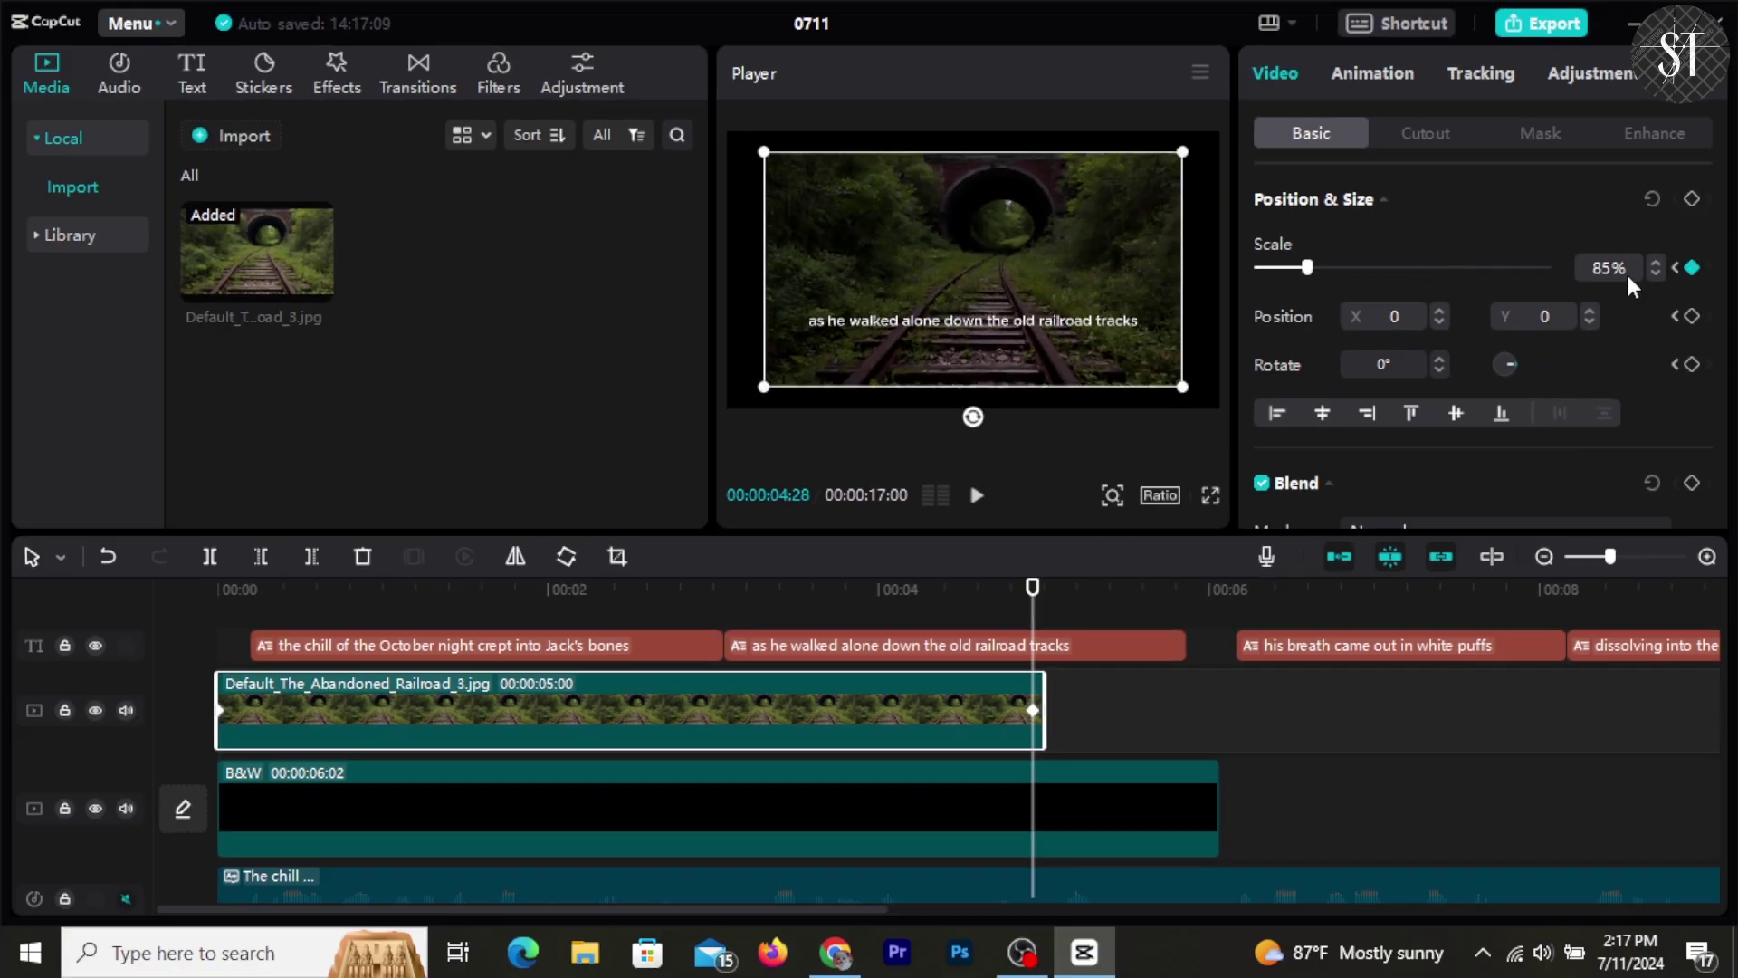
double_click(1602, 267)
type("100")
key("Return")
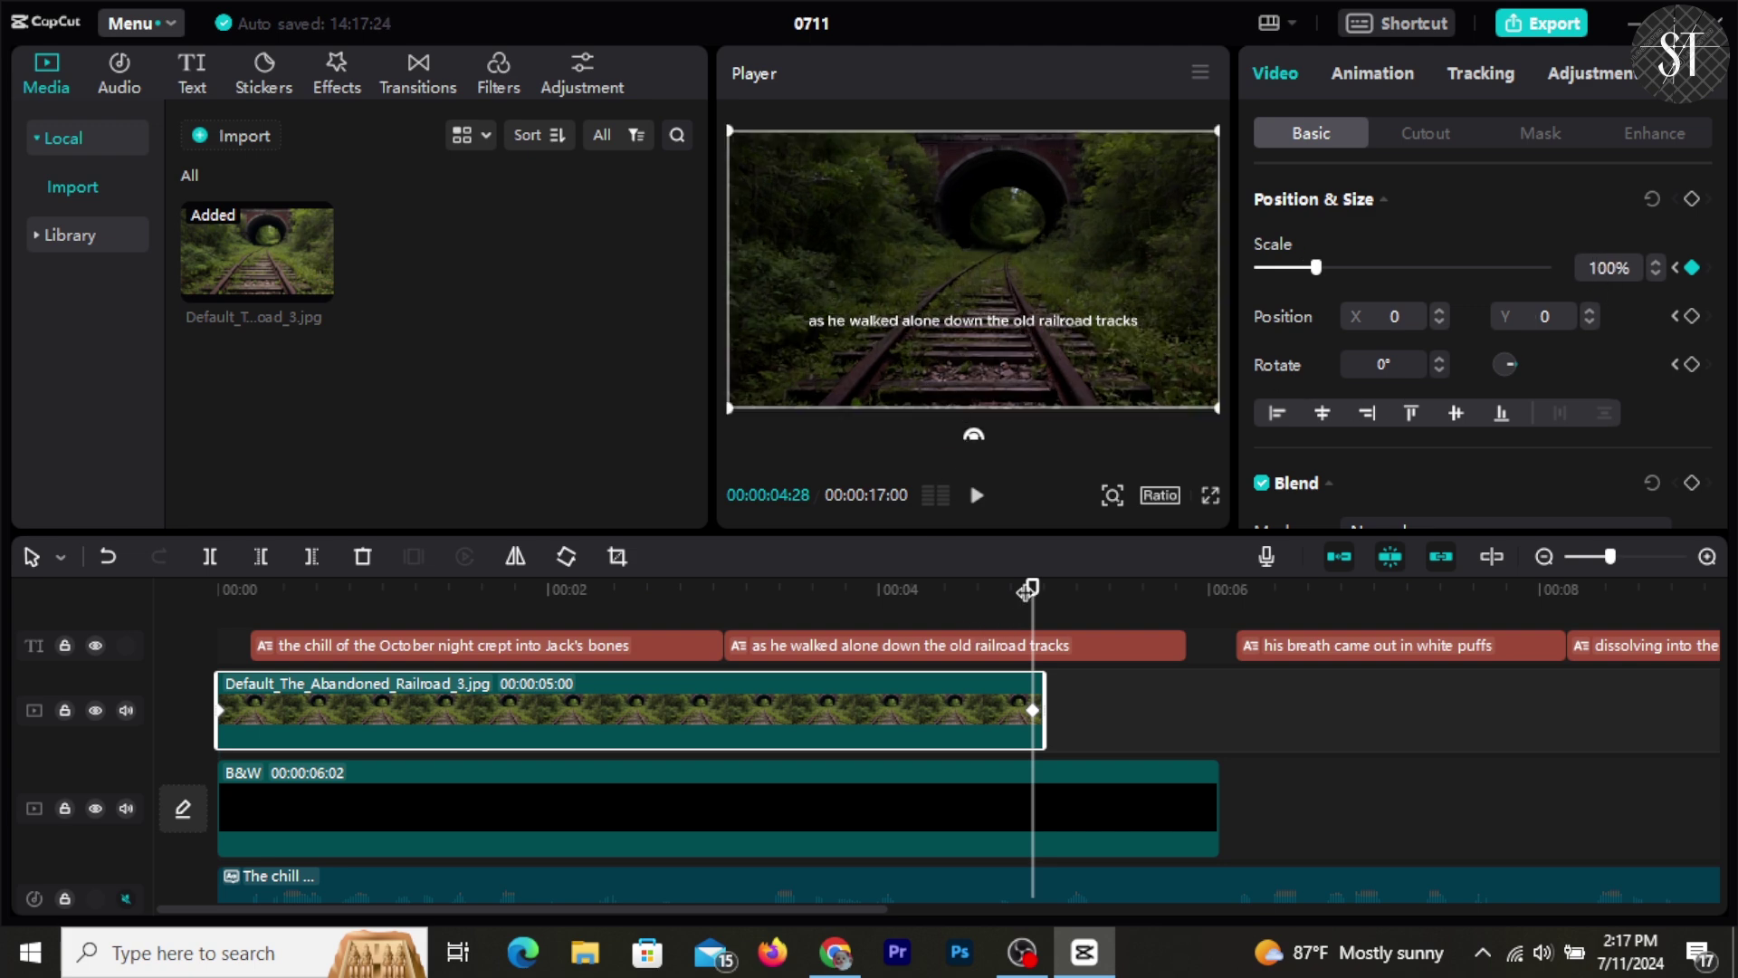
Move the playhead back and play the railroad image clip to preview its zoom-out animation
left_click_drag(1028, 590, 494, 651)
key("space")
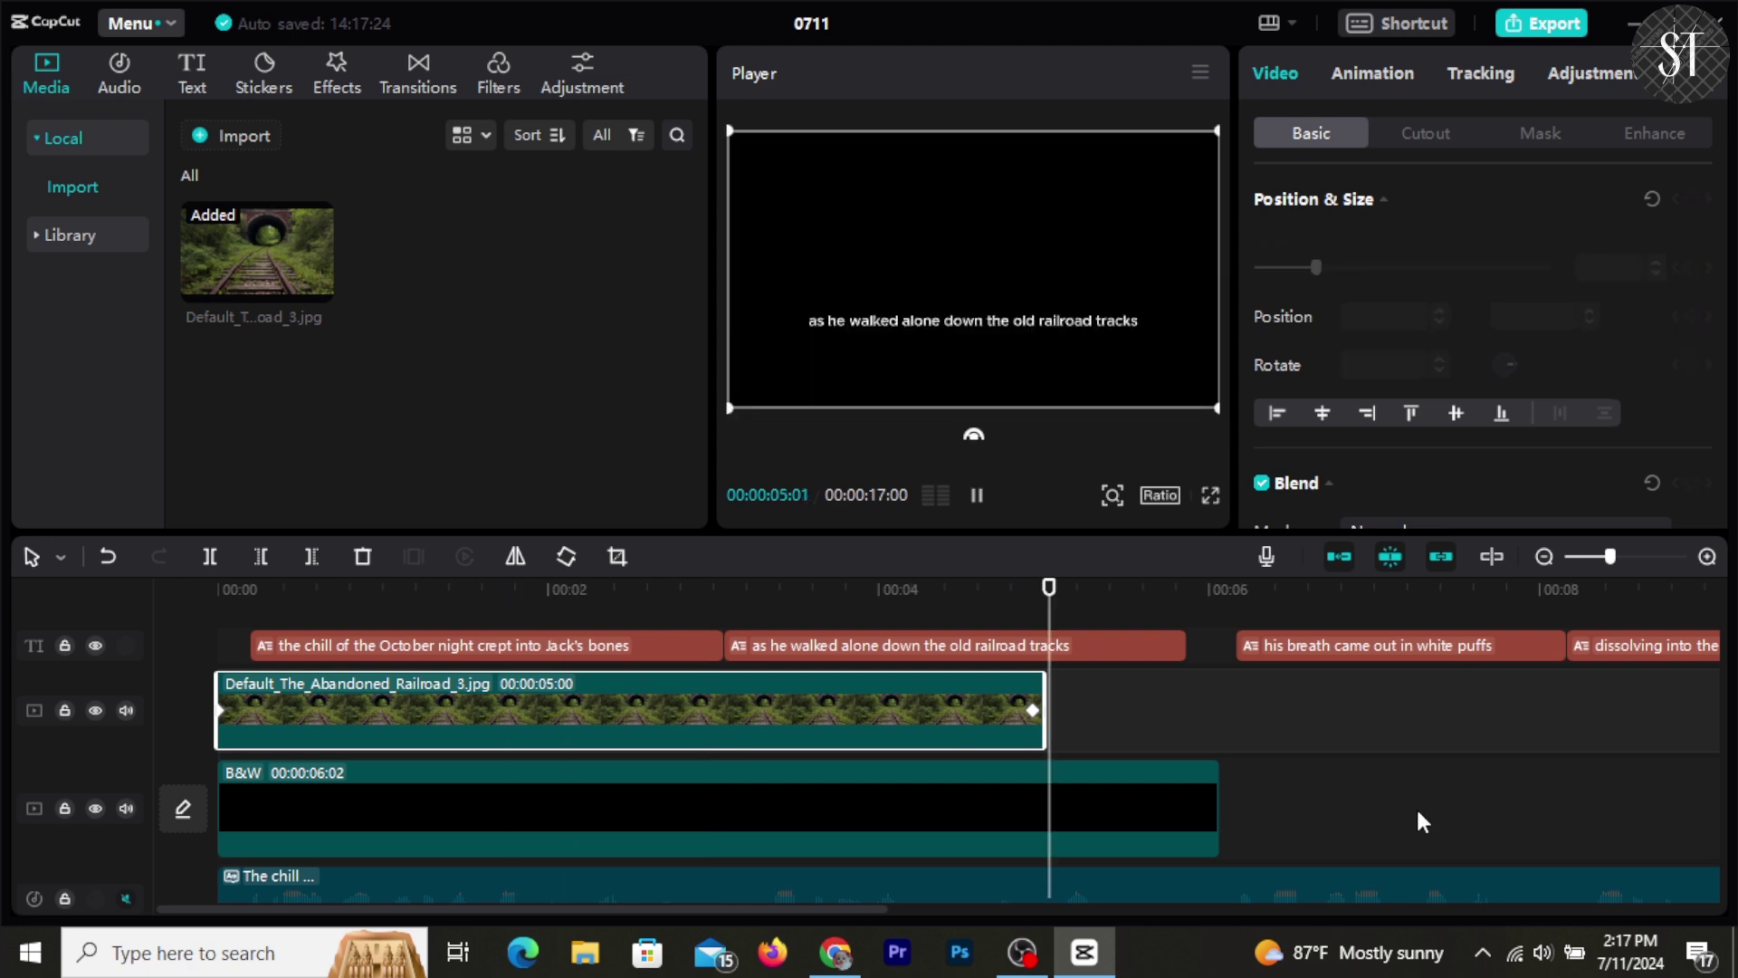